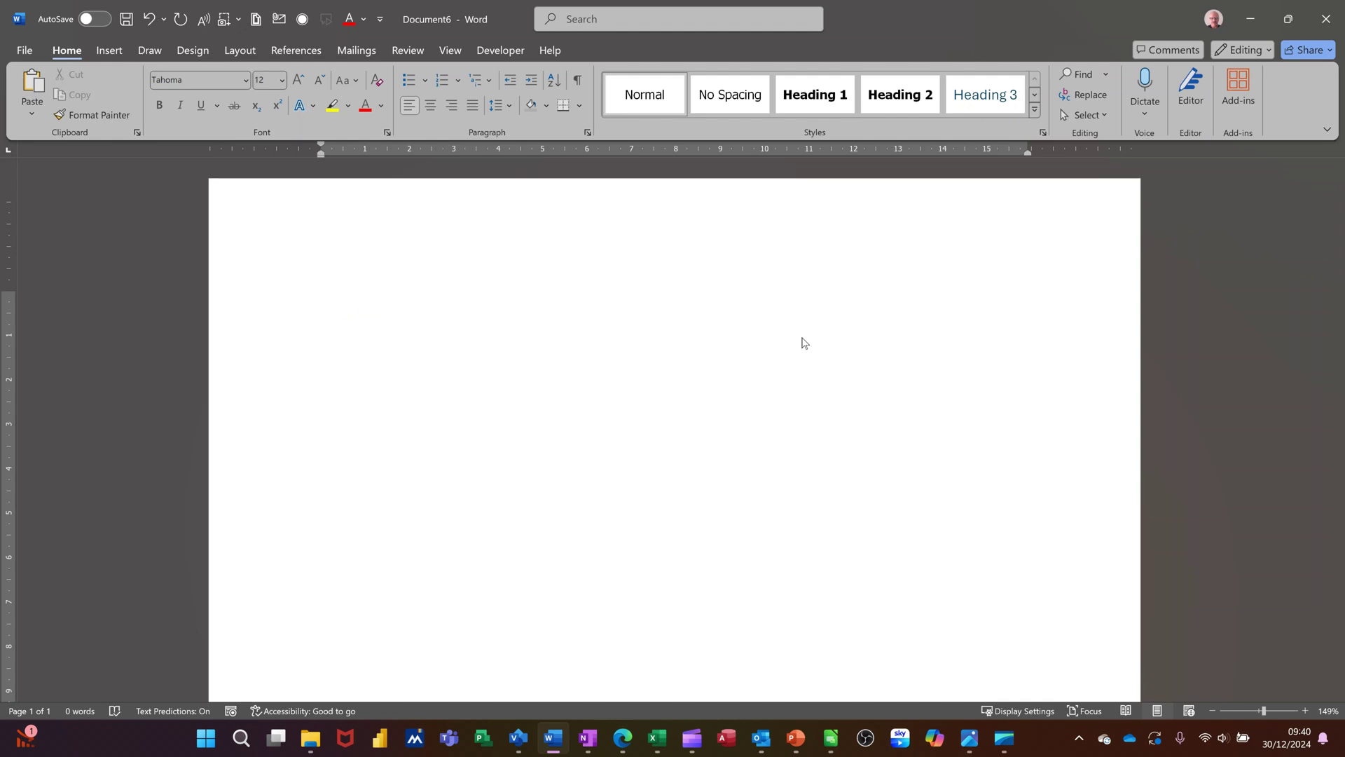
# Generate five paragraphs of sample text with =rand() and place the cursor after 'galleries.'
pyautogui.write('=r')
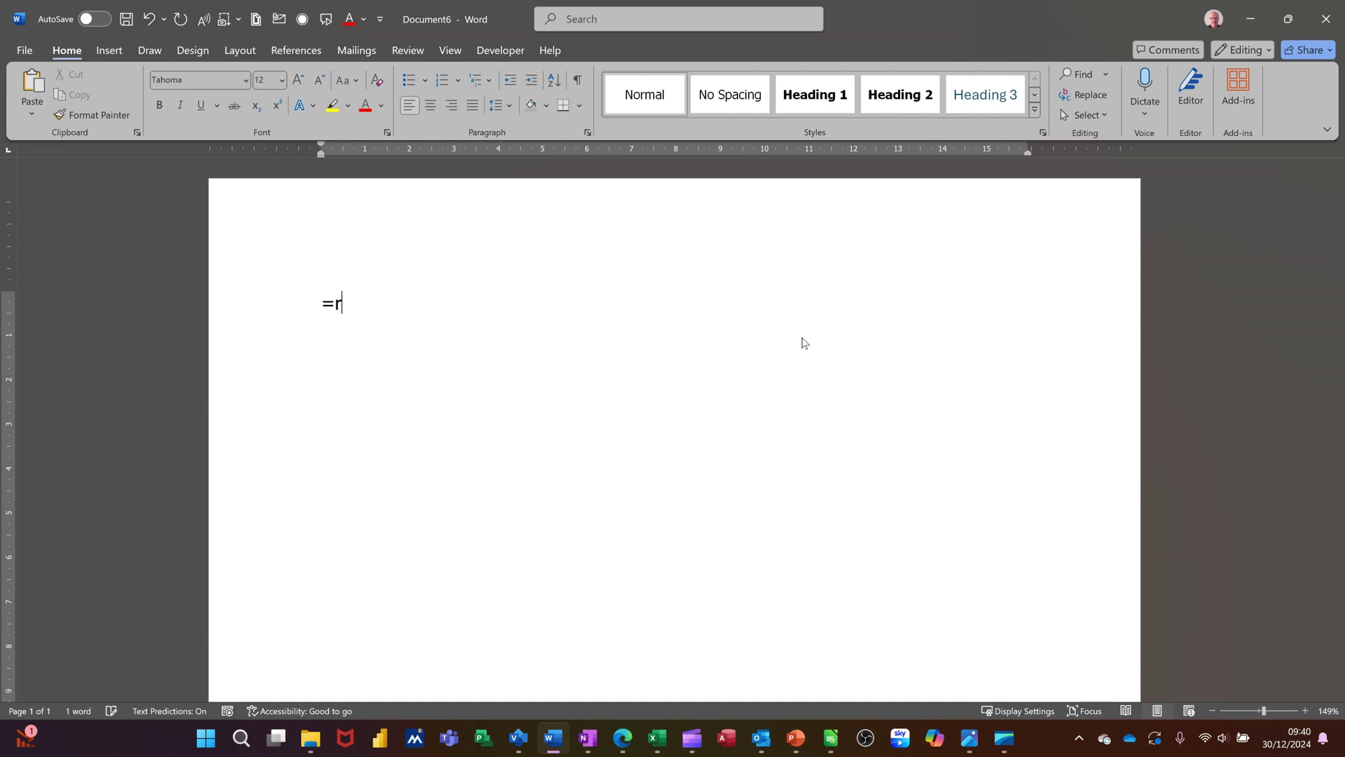
pyautogui.write('and()')
pyautogui.press('Return')
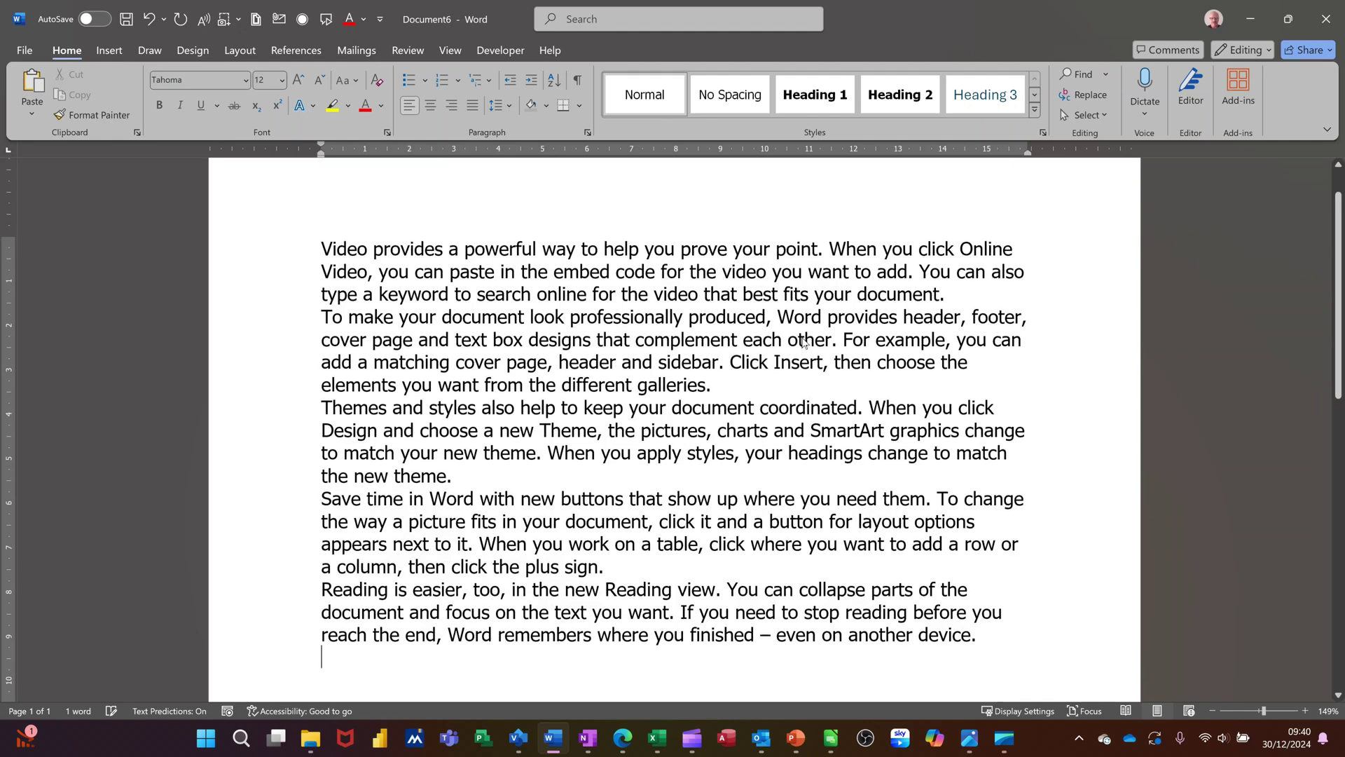
pyautogui.click(754, 389)
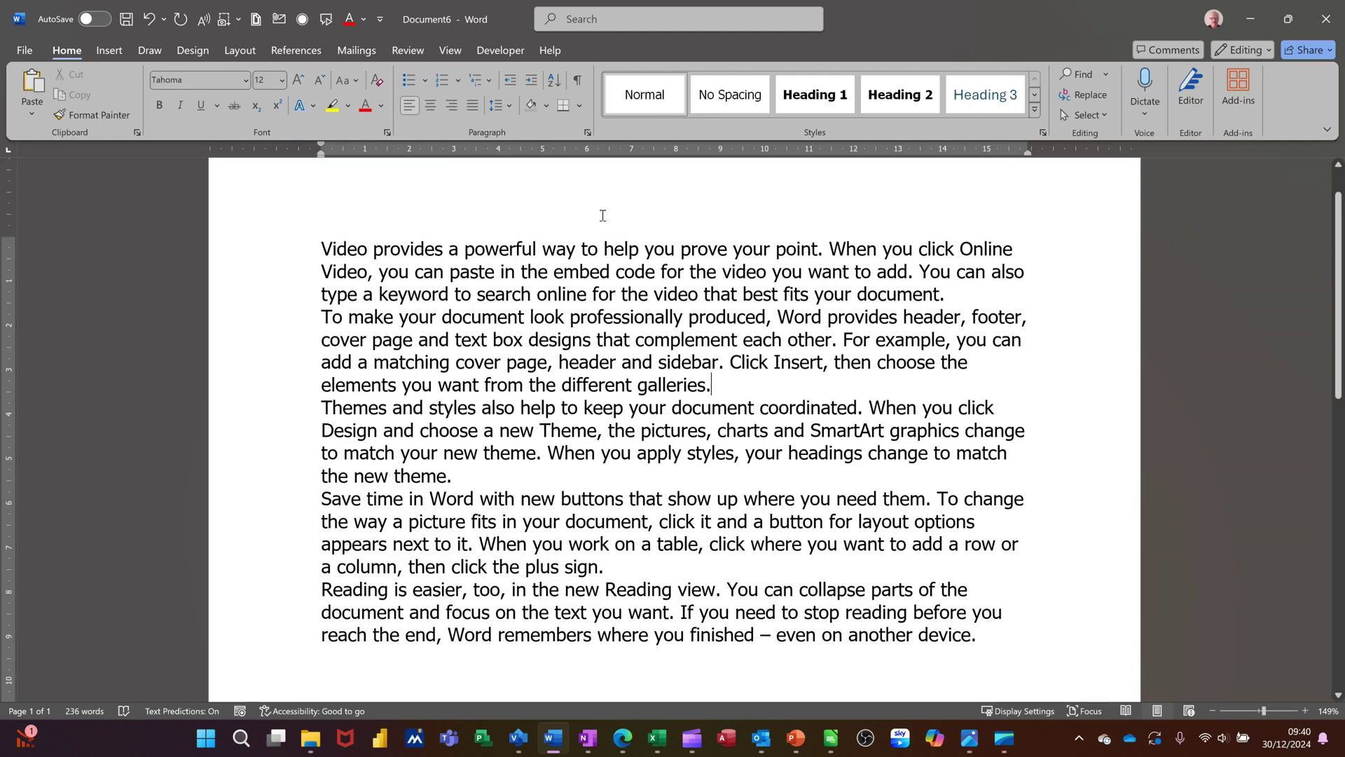
pyautogui.click(286, 48)
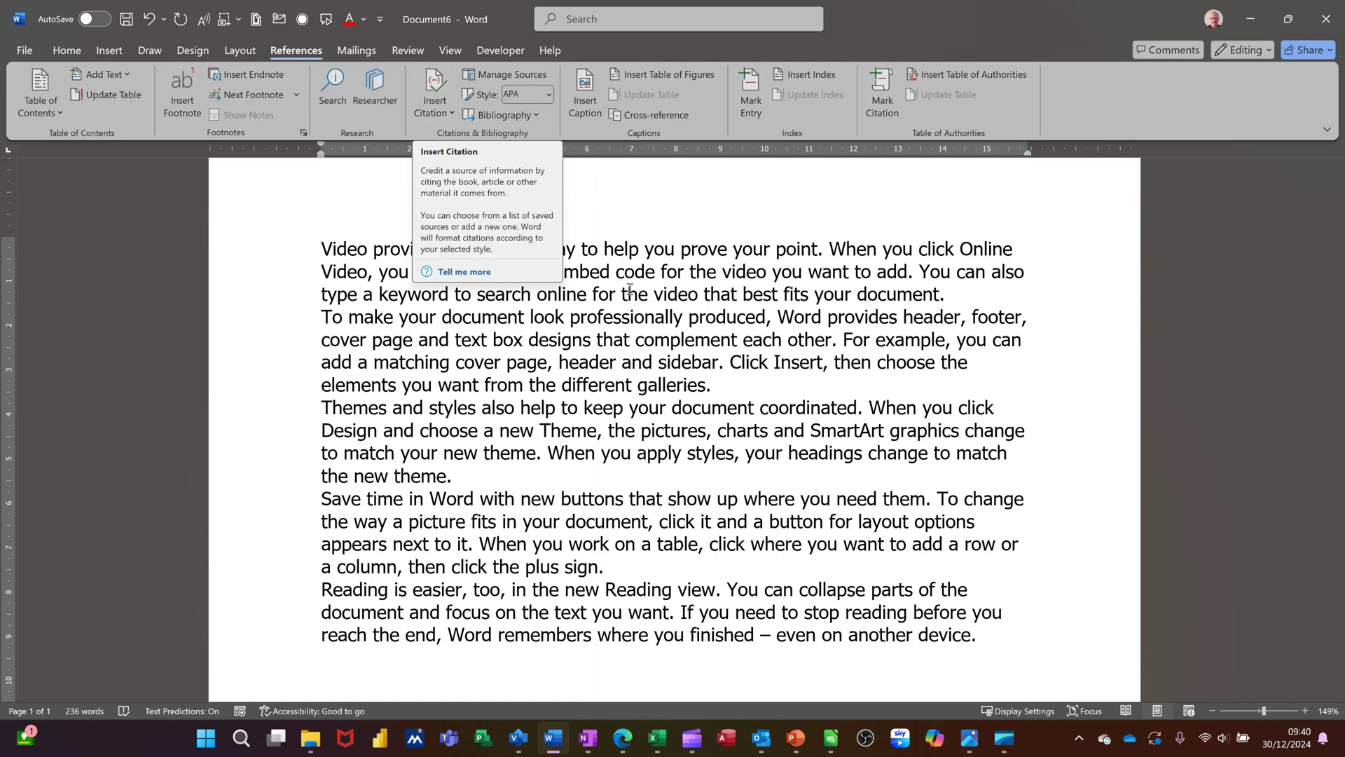
# Create a new Book source and enter its author and the title The Door
pyautogui.click(434, 98)
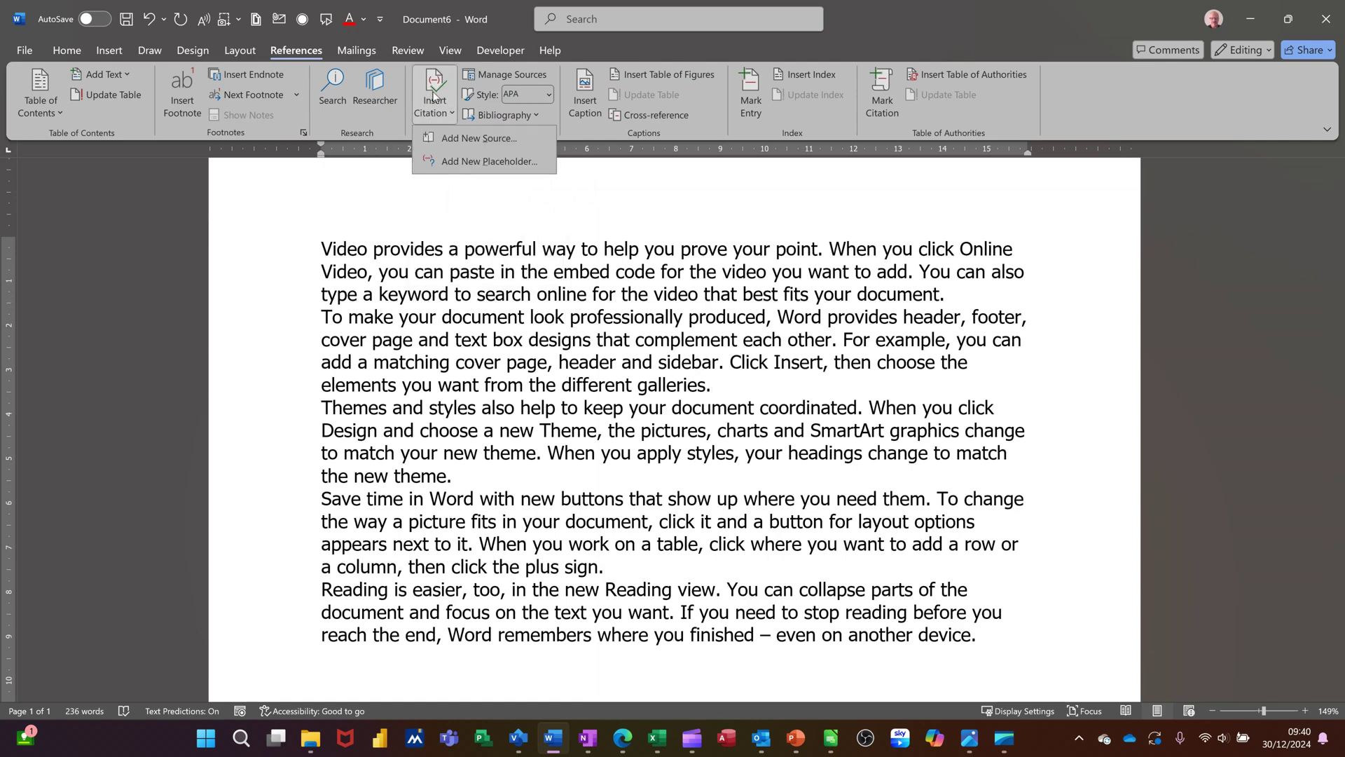
pyautogui.click(463, 144)
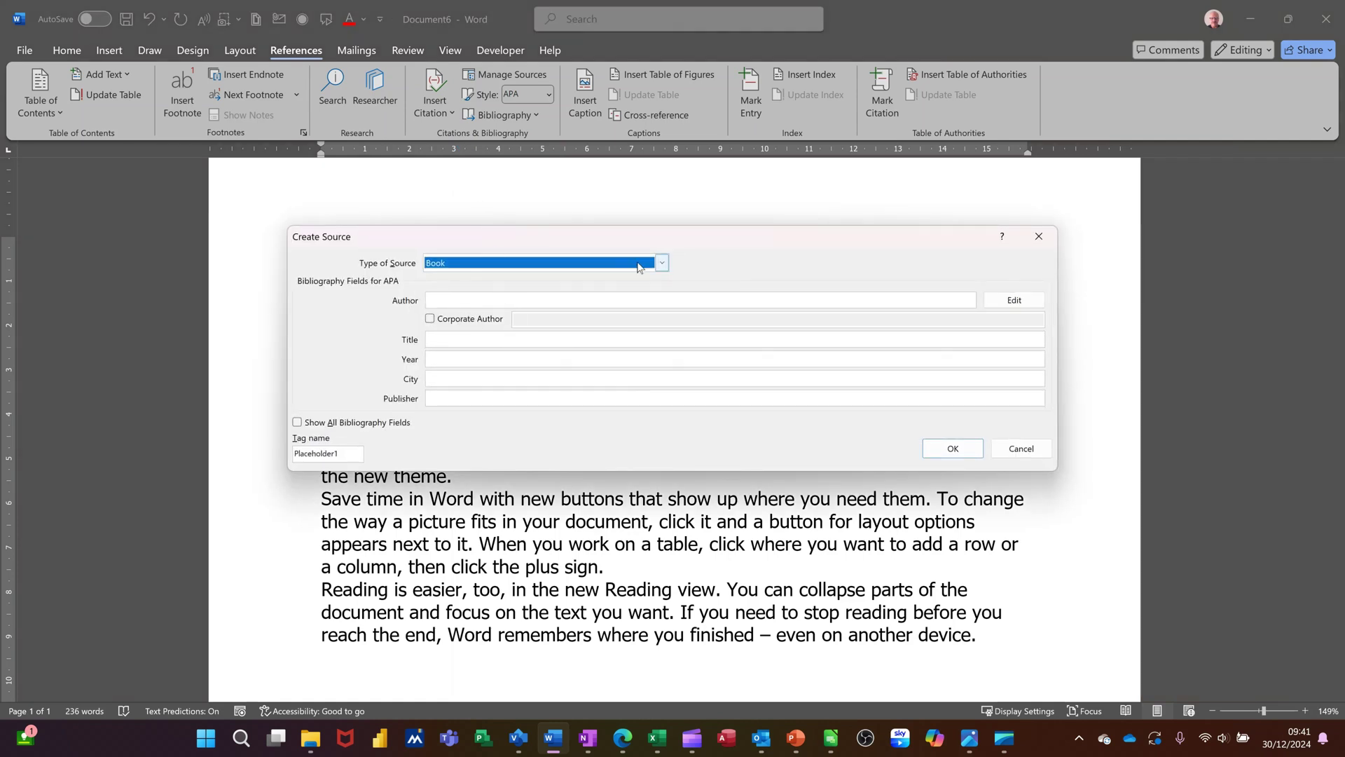
pyautogui.click(663, 265)
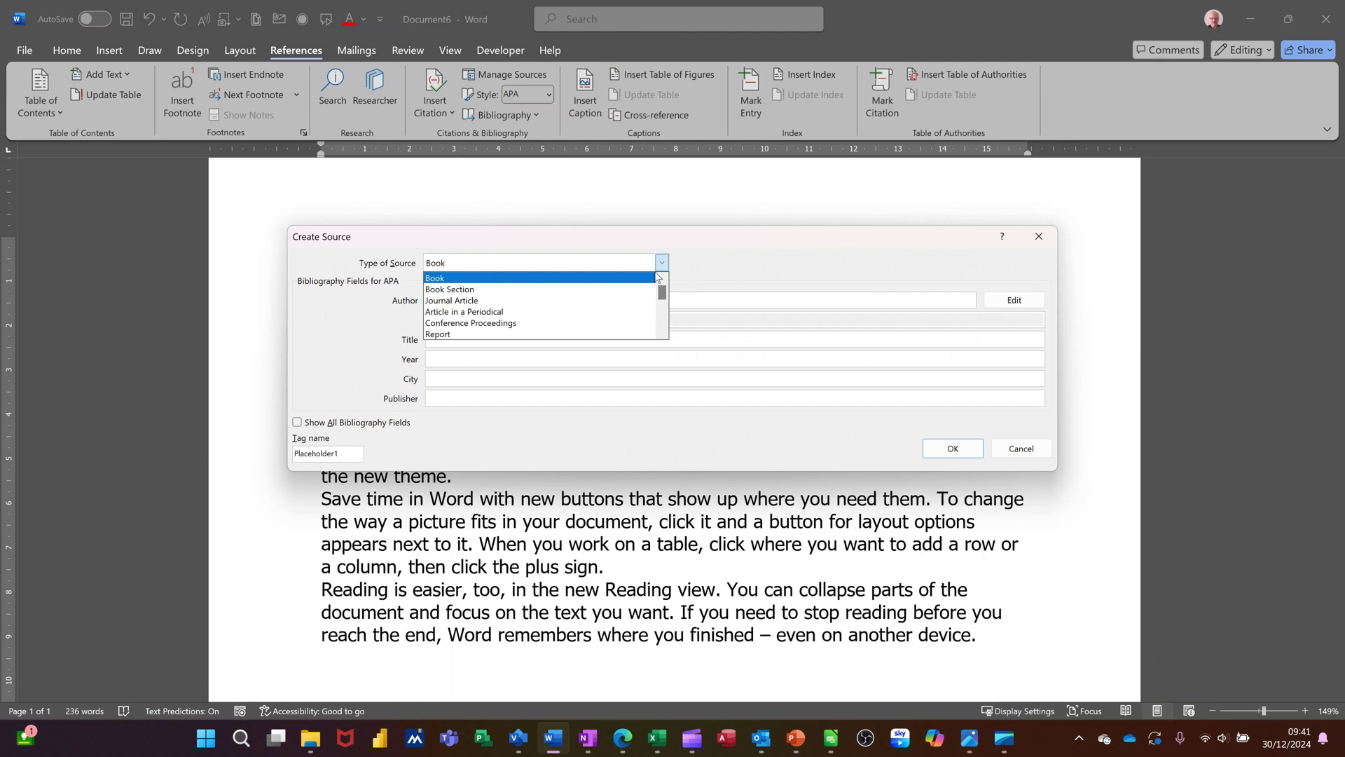
pyautogui.click(608, 278)
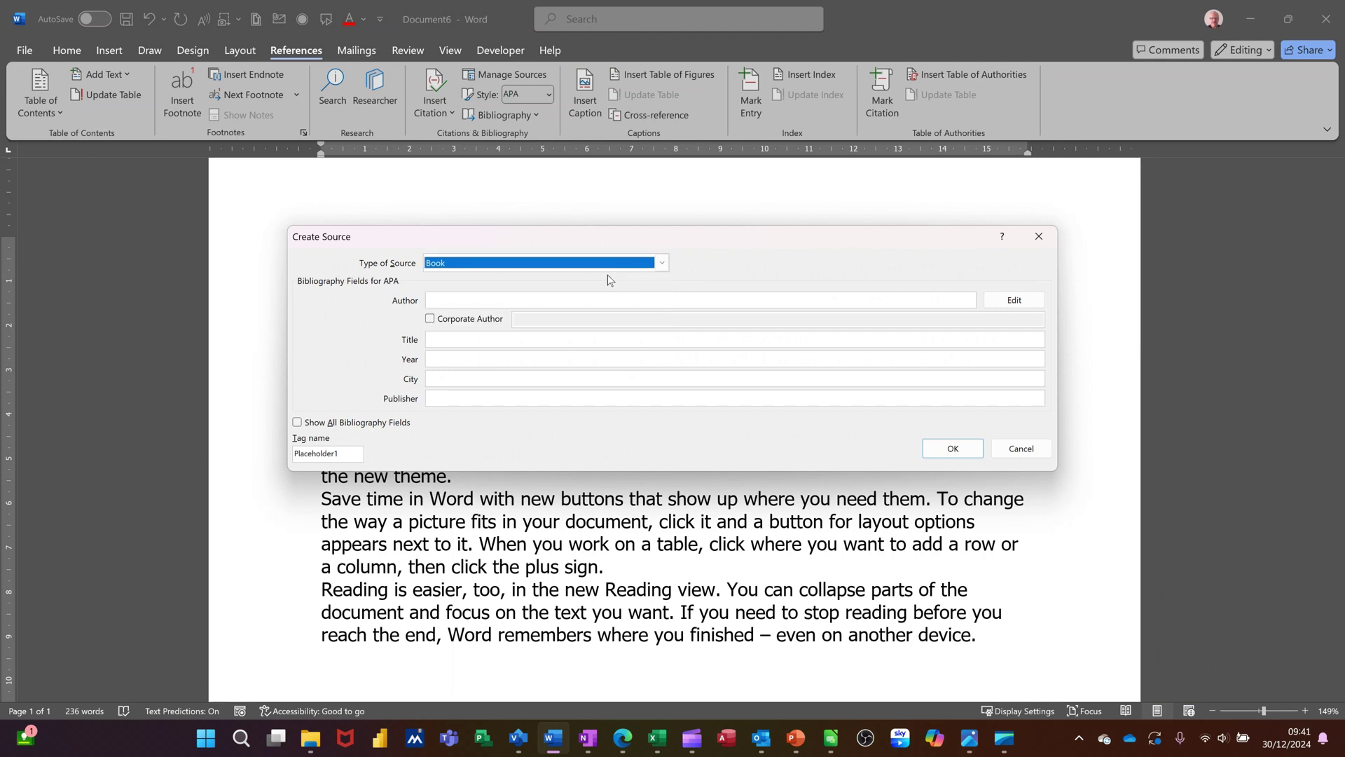
pyautogui.click(493, 301)
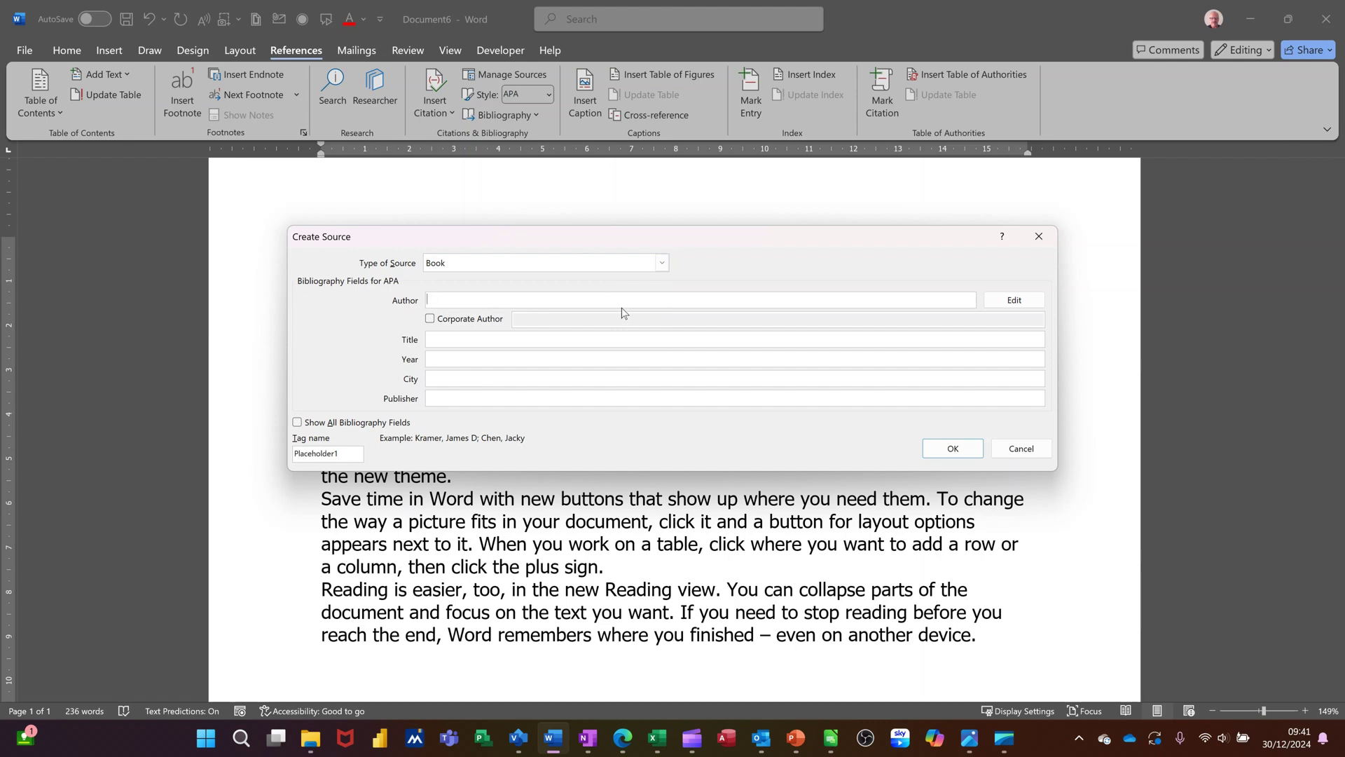
pyautogui.write('Stephen Saxton')
pyautogui.click(525, 340)
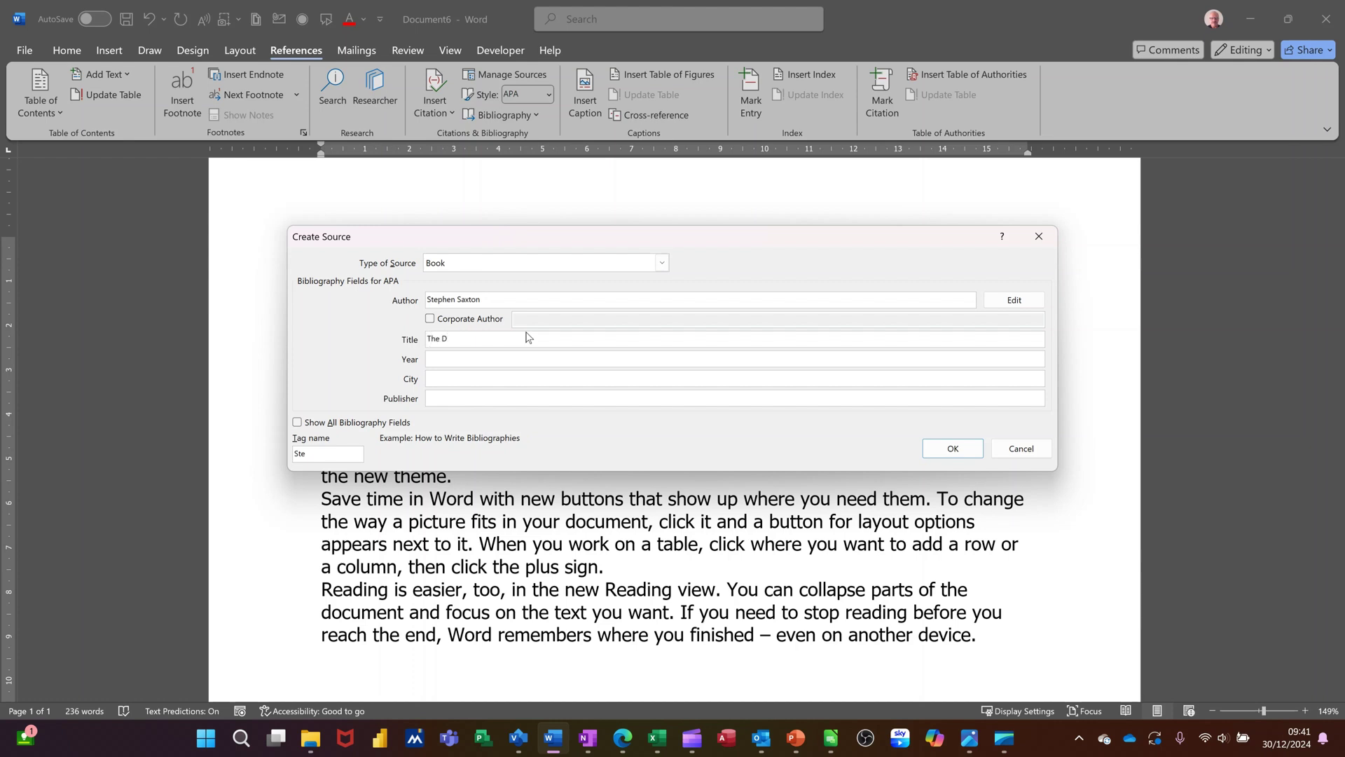
pyautogui.click(453, 357)
# Add year 2008 and publisher Author House, show all fields, and insert the citation
pyautogui.write('2008')
pyautogui.click(461, 394)
pyautogui.write('Author House')
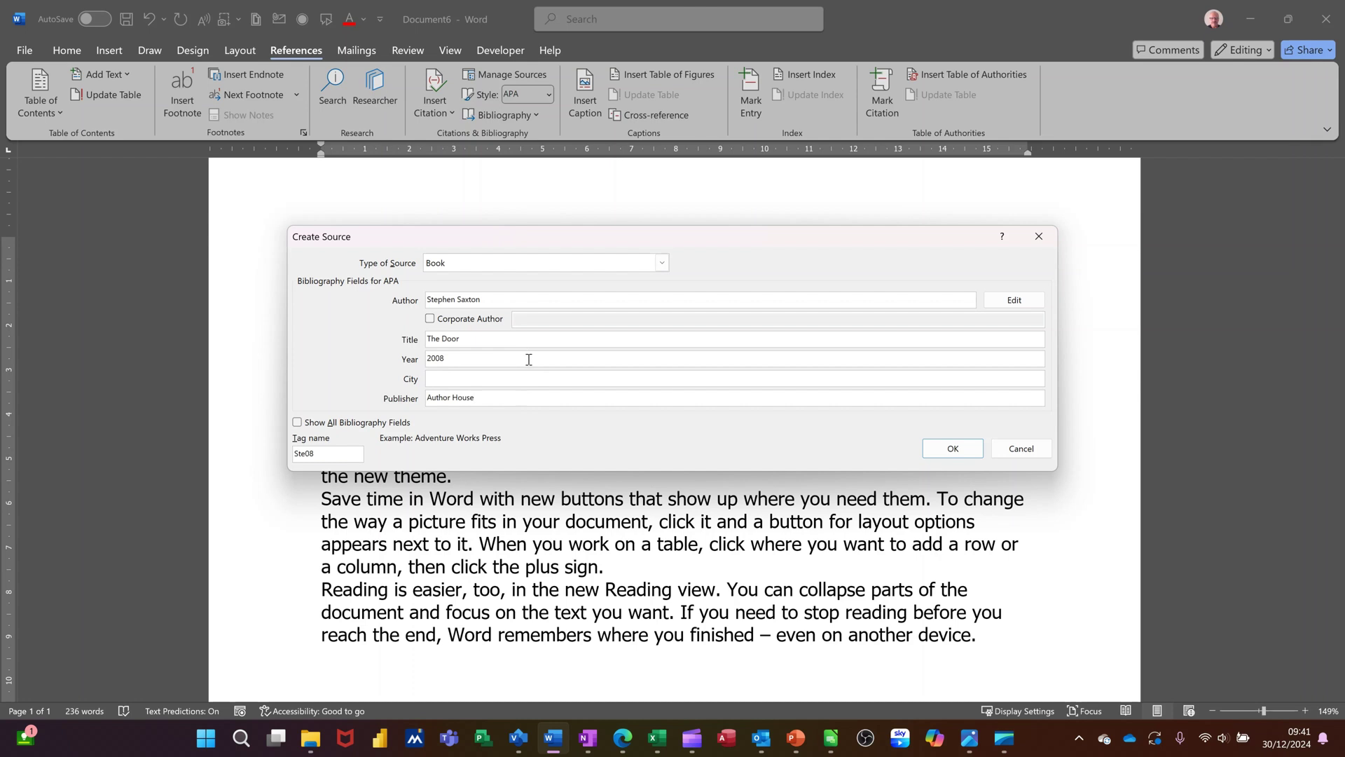
pyautogui.click(298, 424)
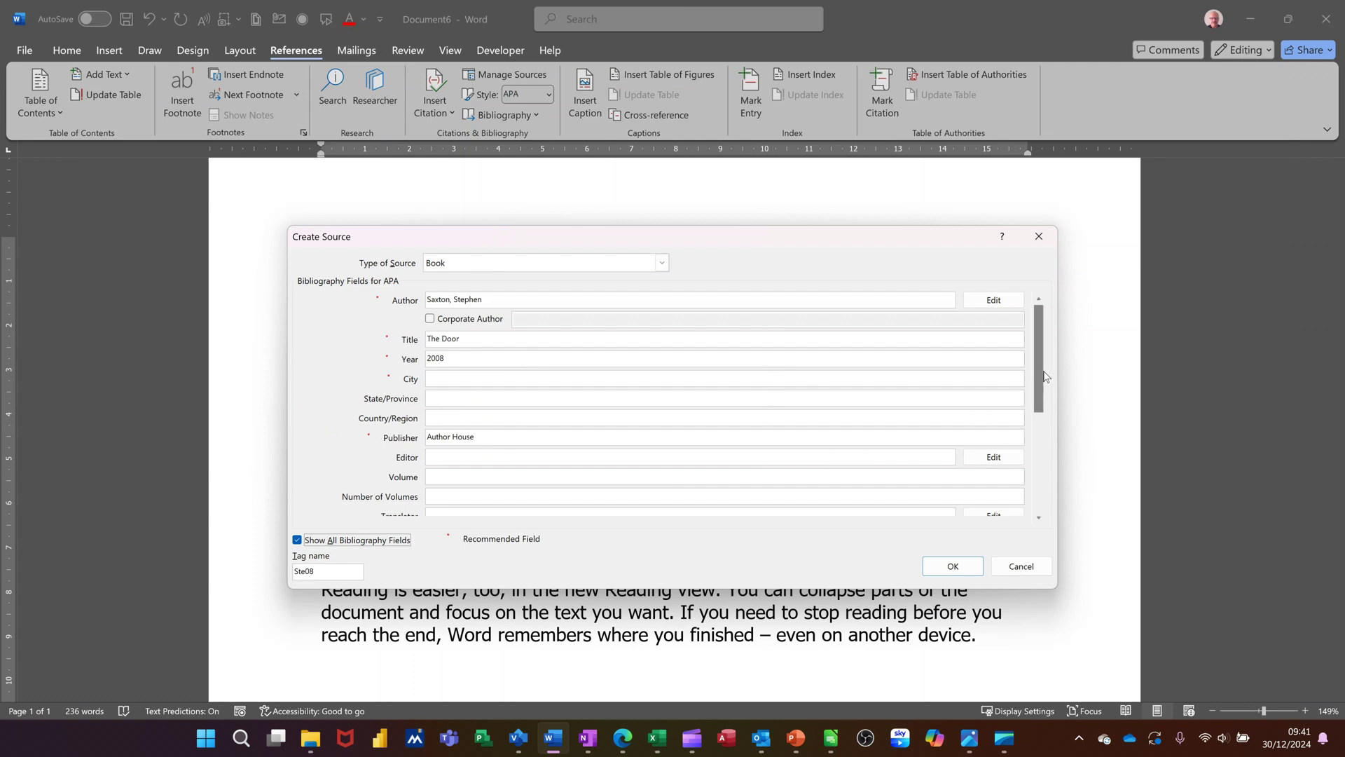
pyautogui.moveTo(1042, 384); pyautogui.dragTo(1040, 502)
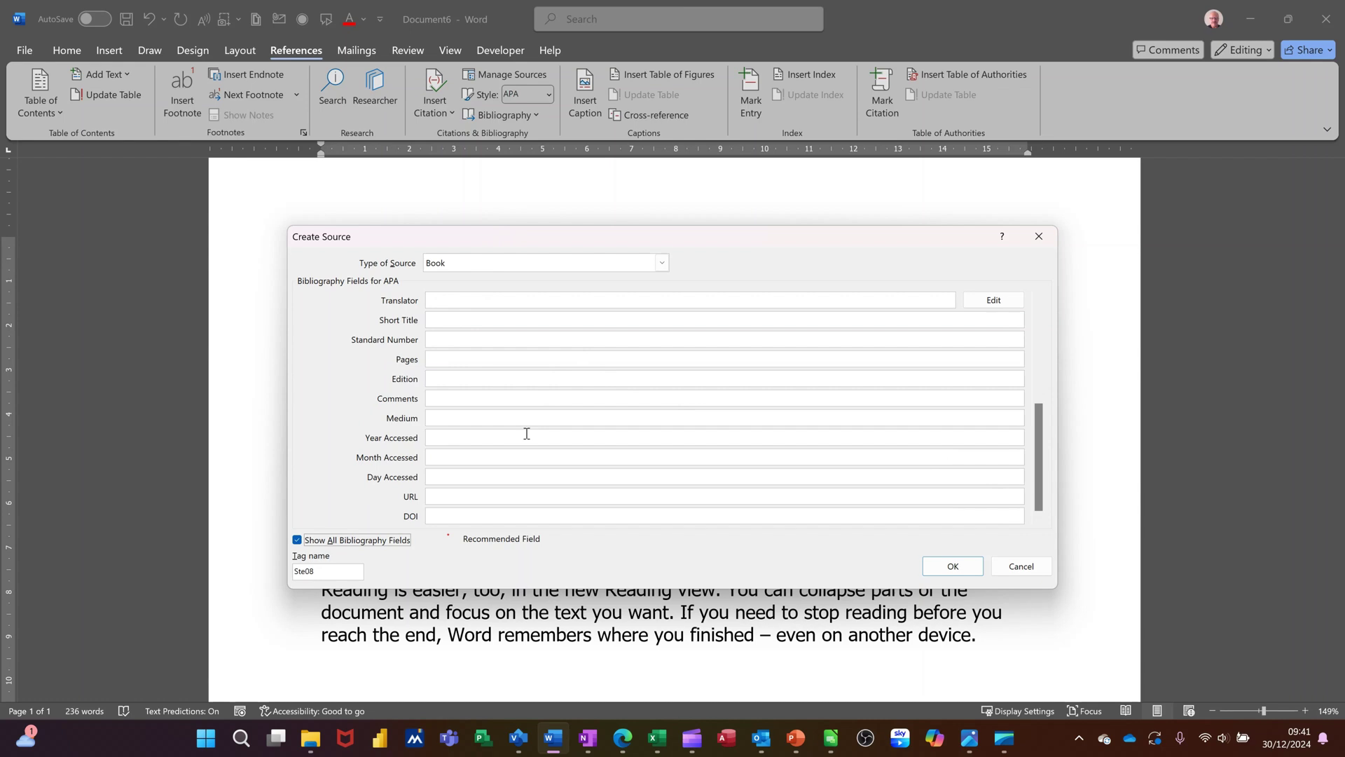
pyautogui.click(946, 569)
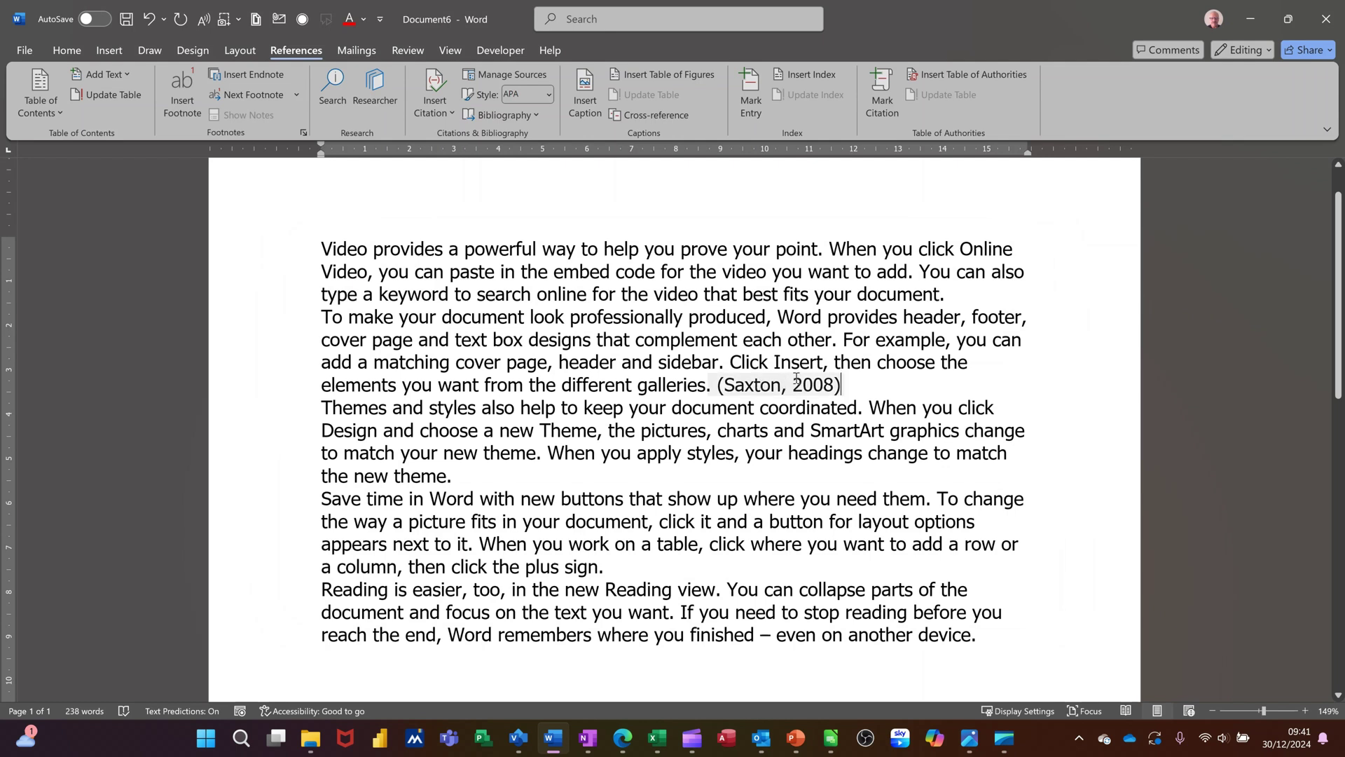
# After 'the new theme.', start a new Journal Article source and enter its author
pyautogui.click(521, 477)
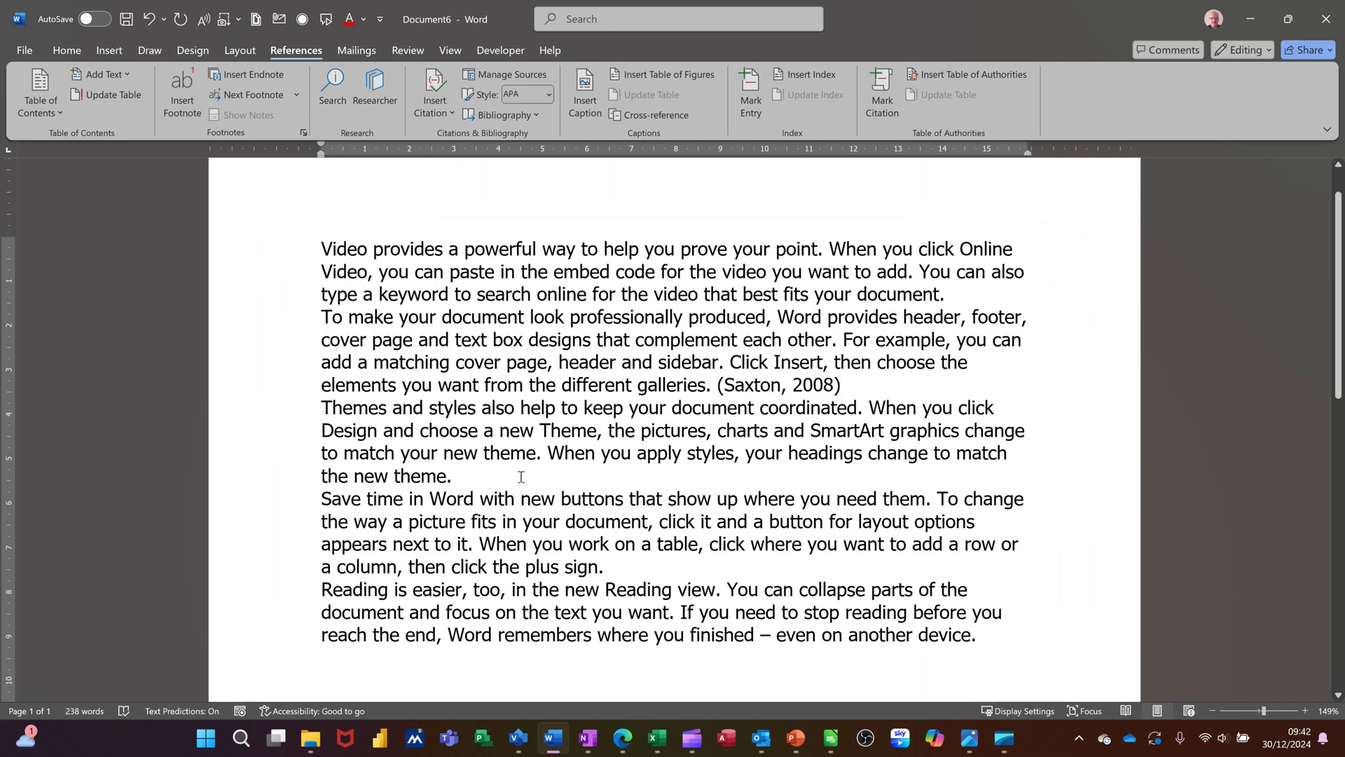
pyautogui.click(440, 106)
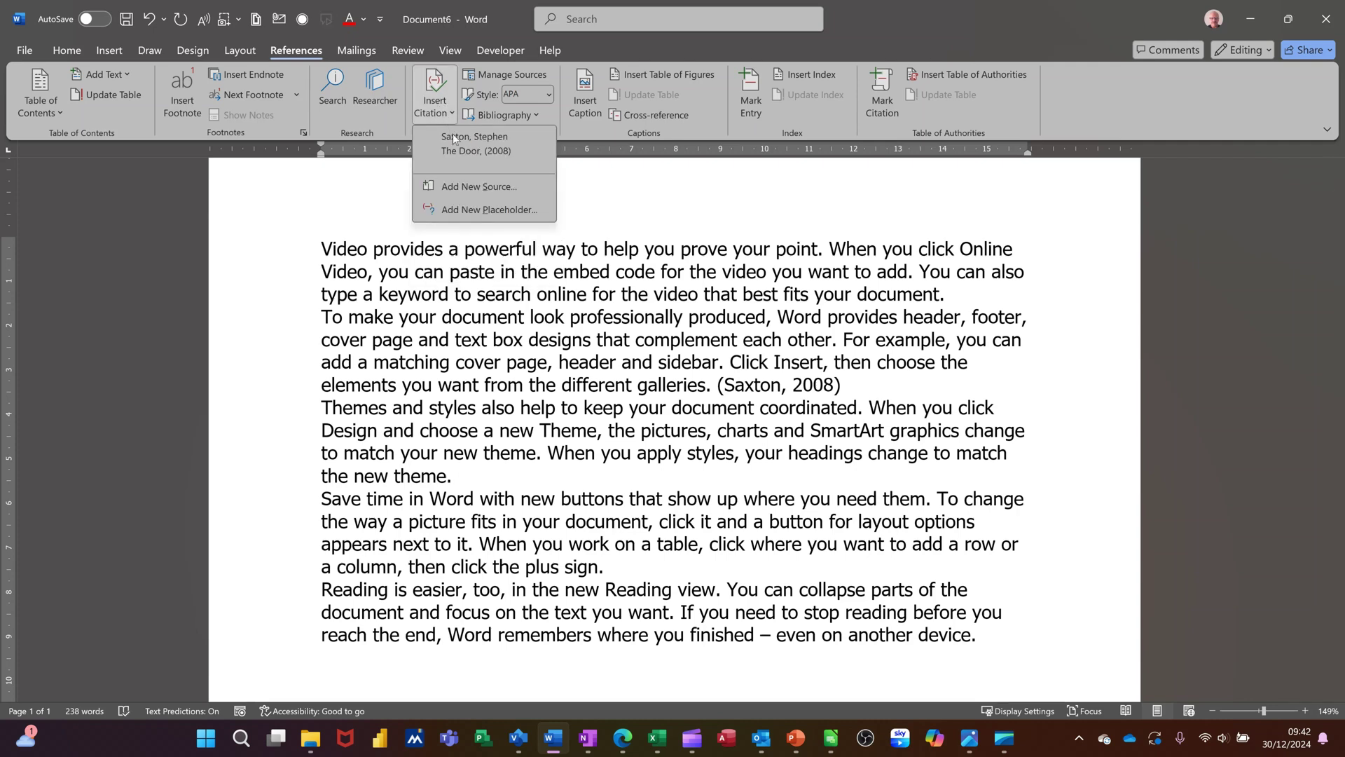
pyautogui.click(462, 187)
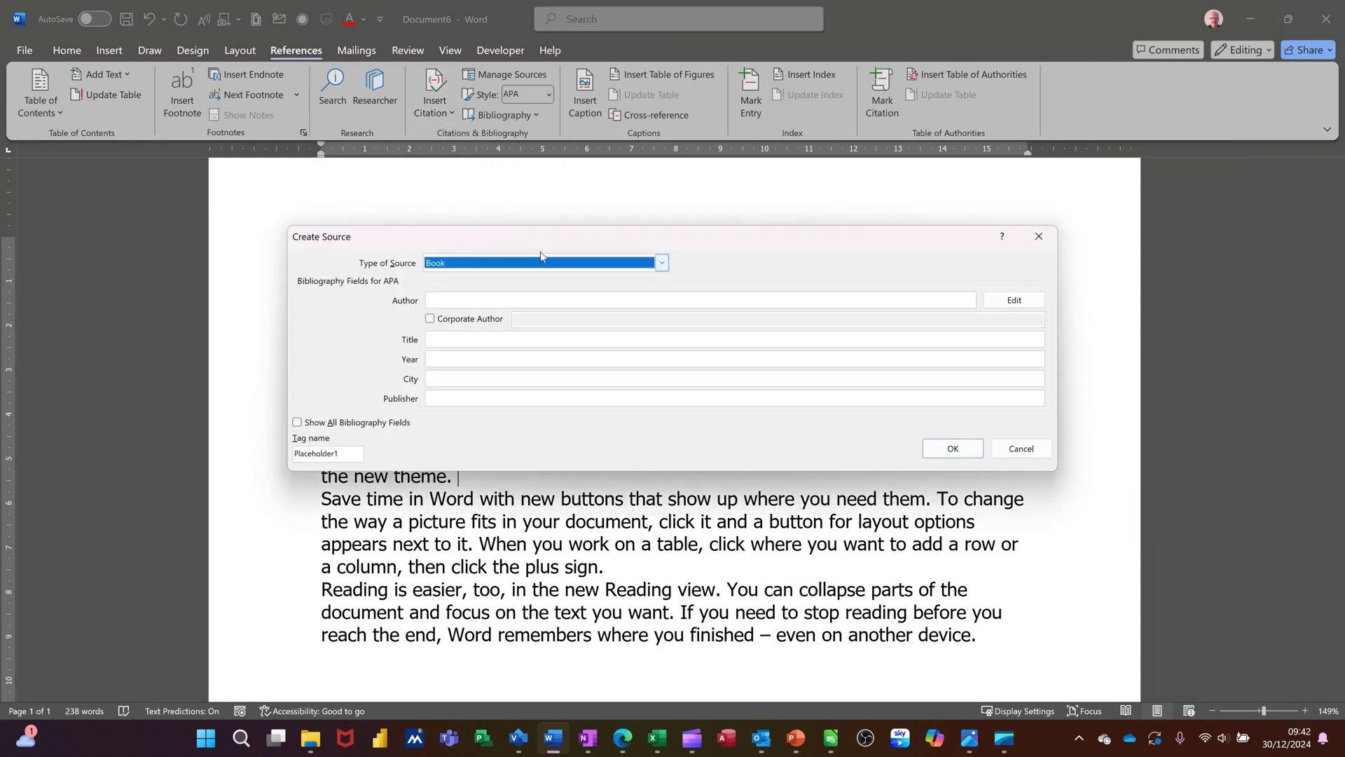
pyautogui.click(663, 264)
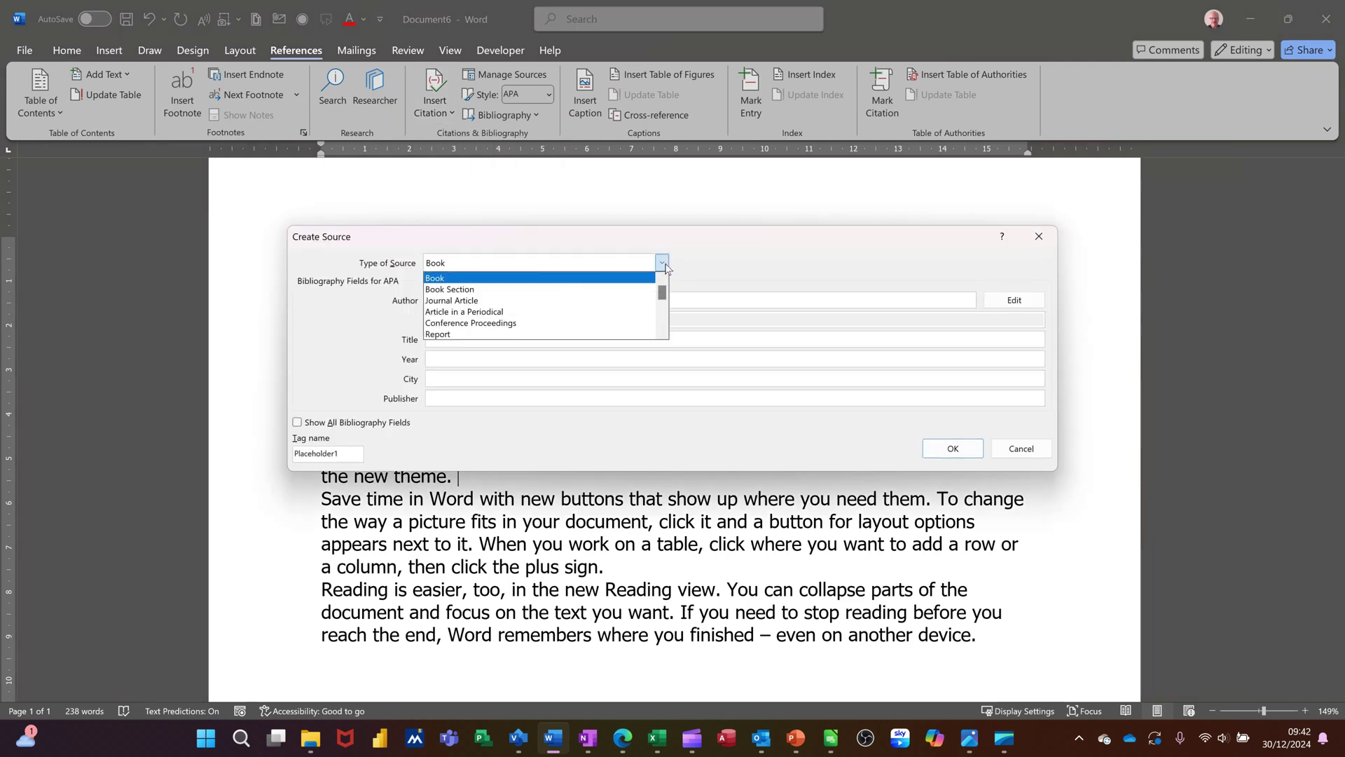
pyautogui.click(577, 302)
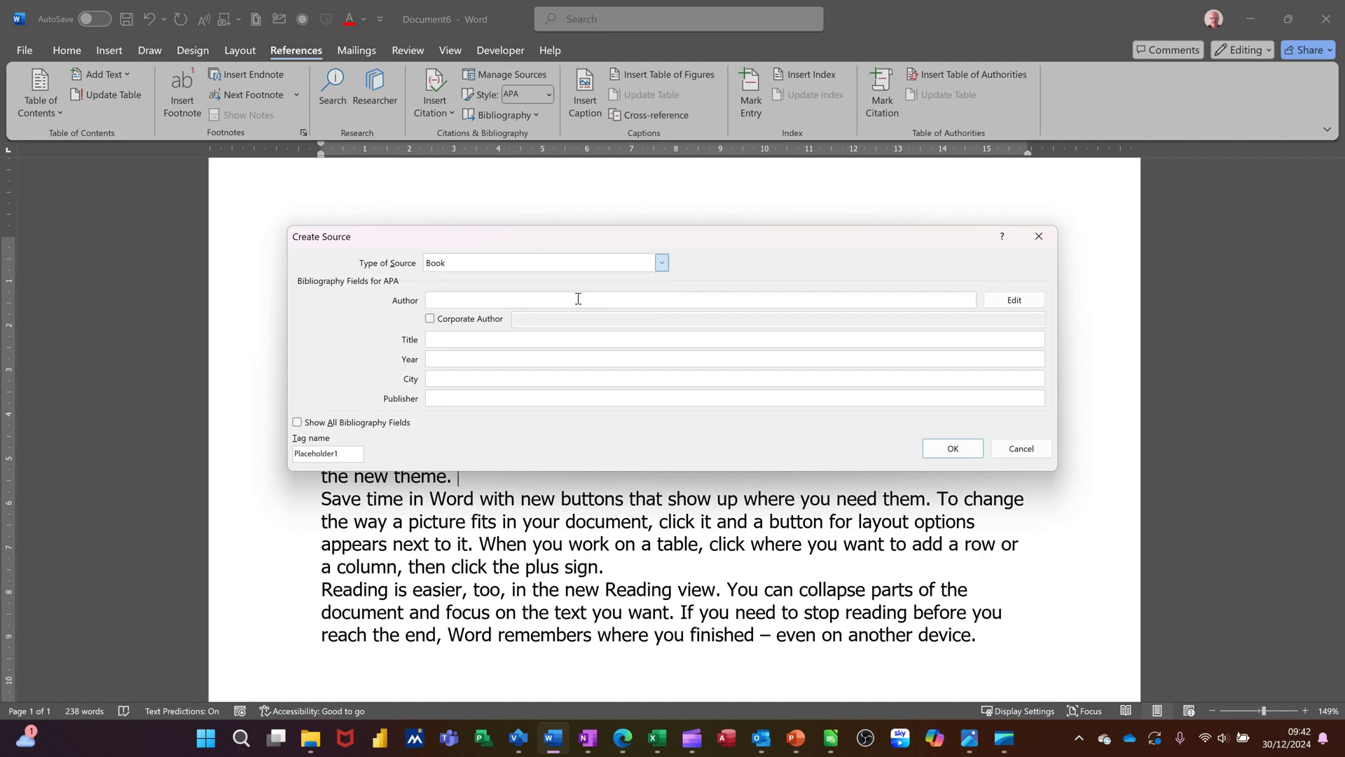
pyautogui.click(537, 300)
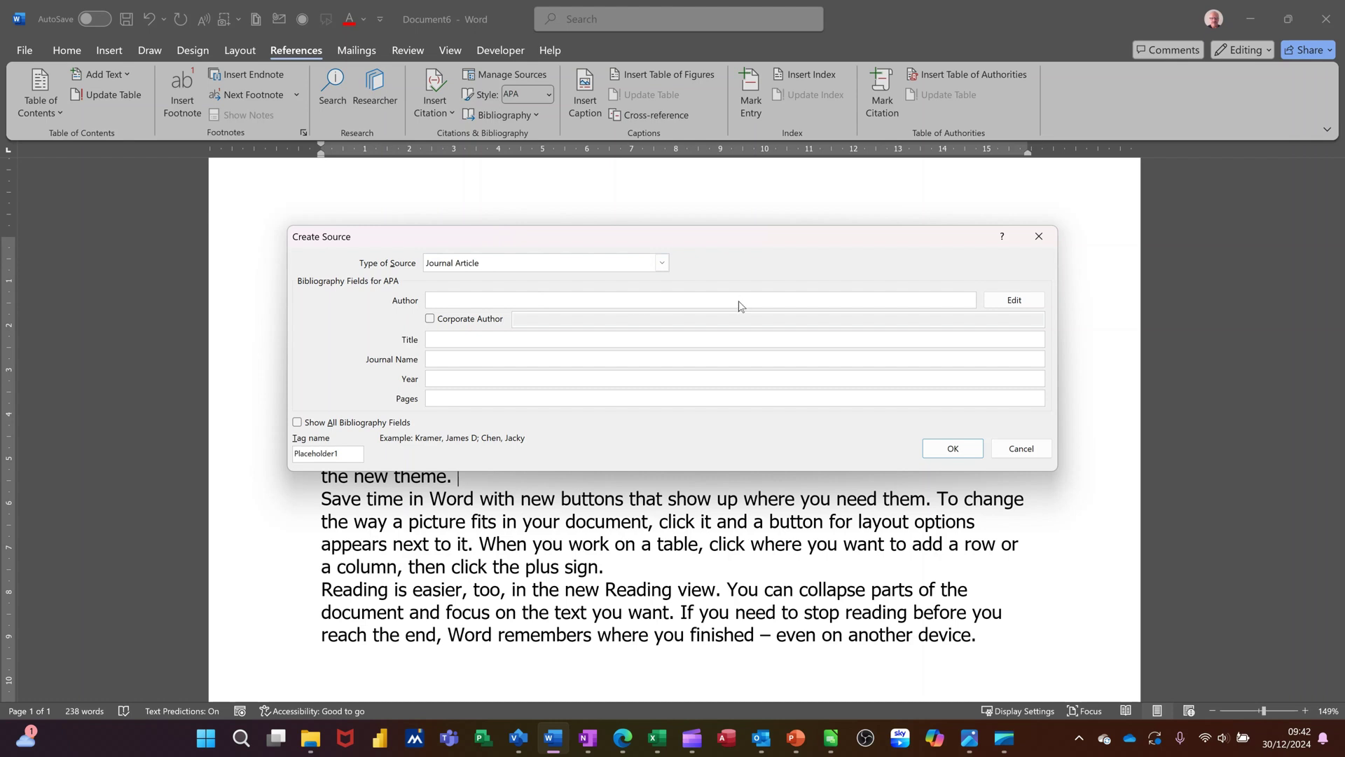
pyautogui.write('Amac')
# Enter title IT and AI, journal AI first, year 2025, page 23, and insert the citation
pyautogui.click(535, 342)
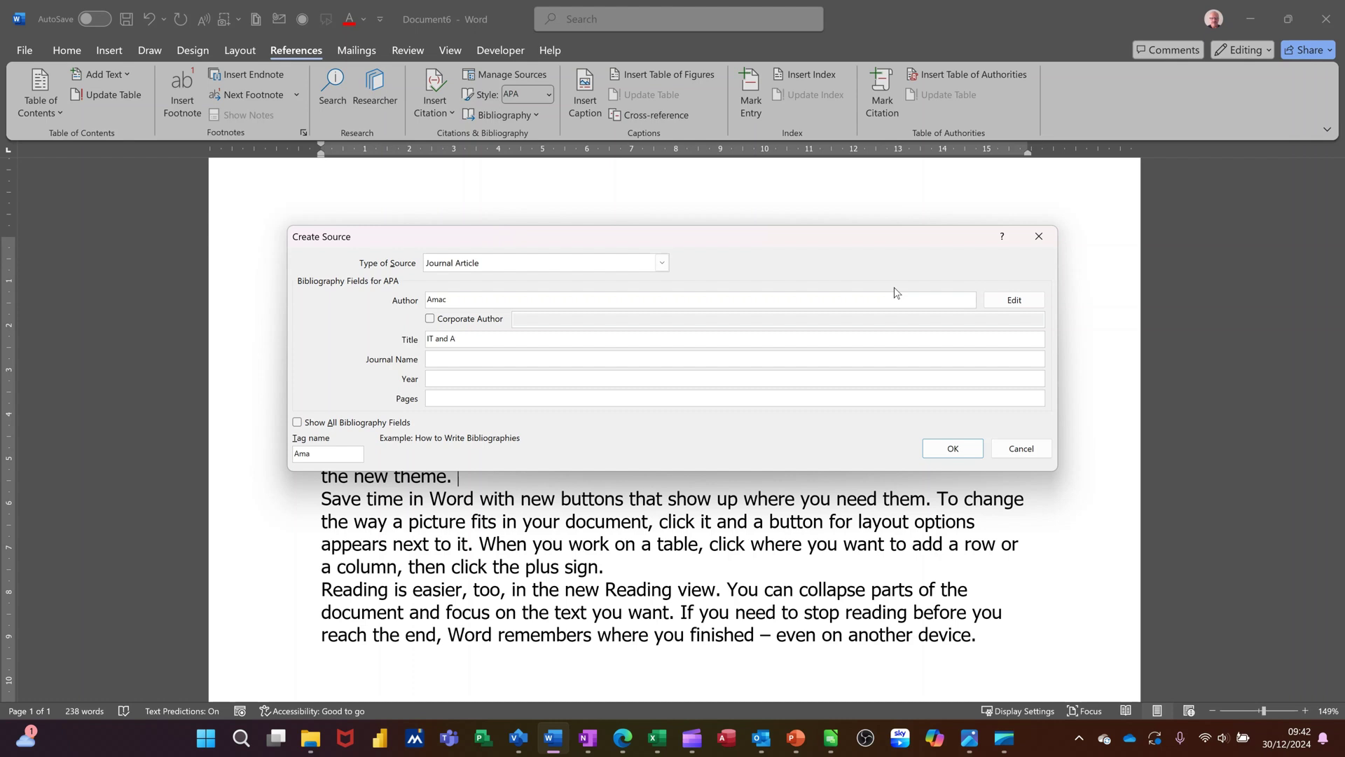
pyautogui.click(573, 356)
pyautogui.write('AI first')
pyautogui.click(508, 377)
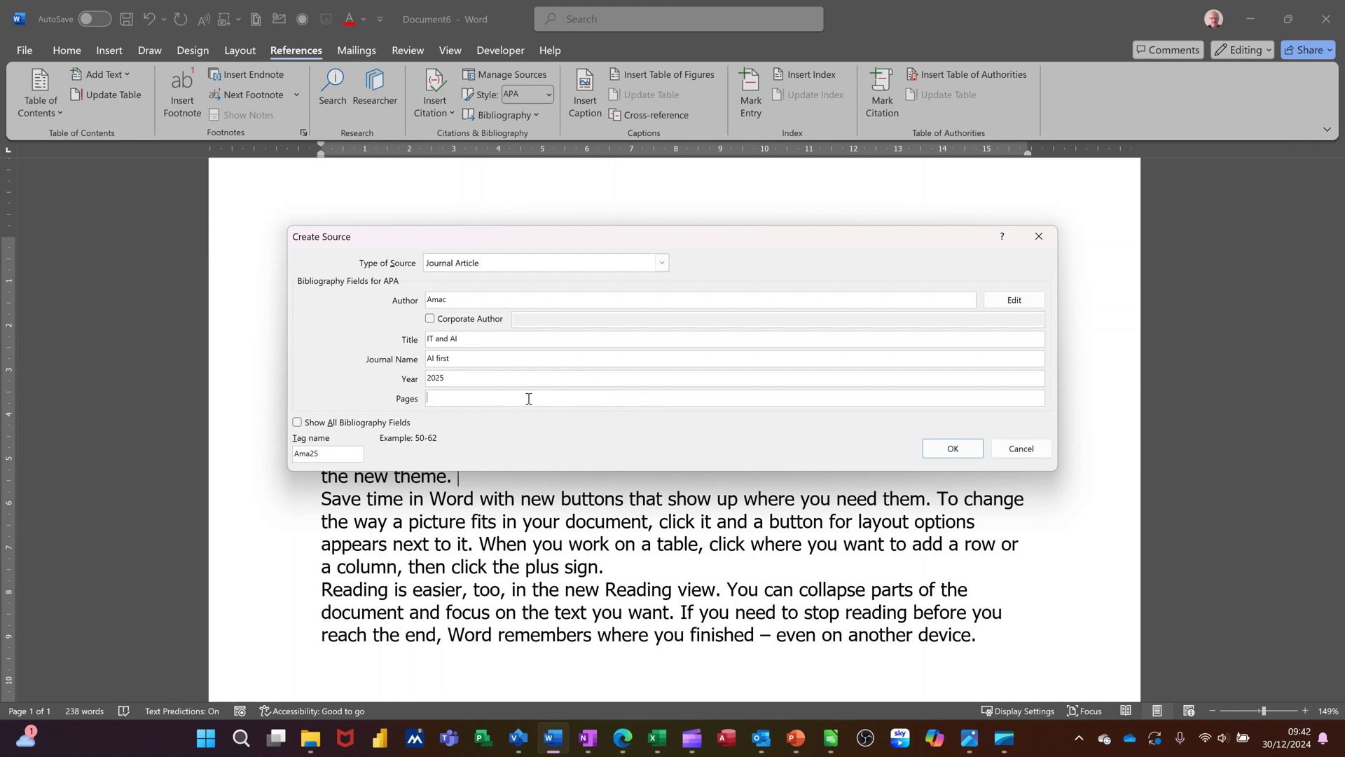
pyautogui.write('23')
pyautogui.click(949, 449)
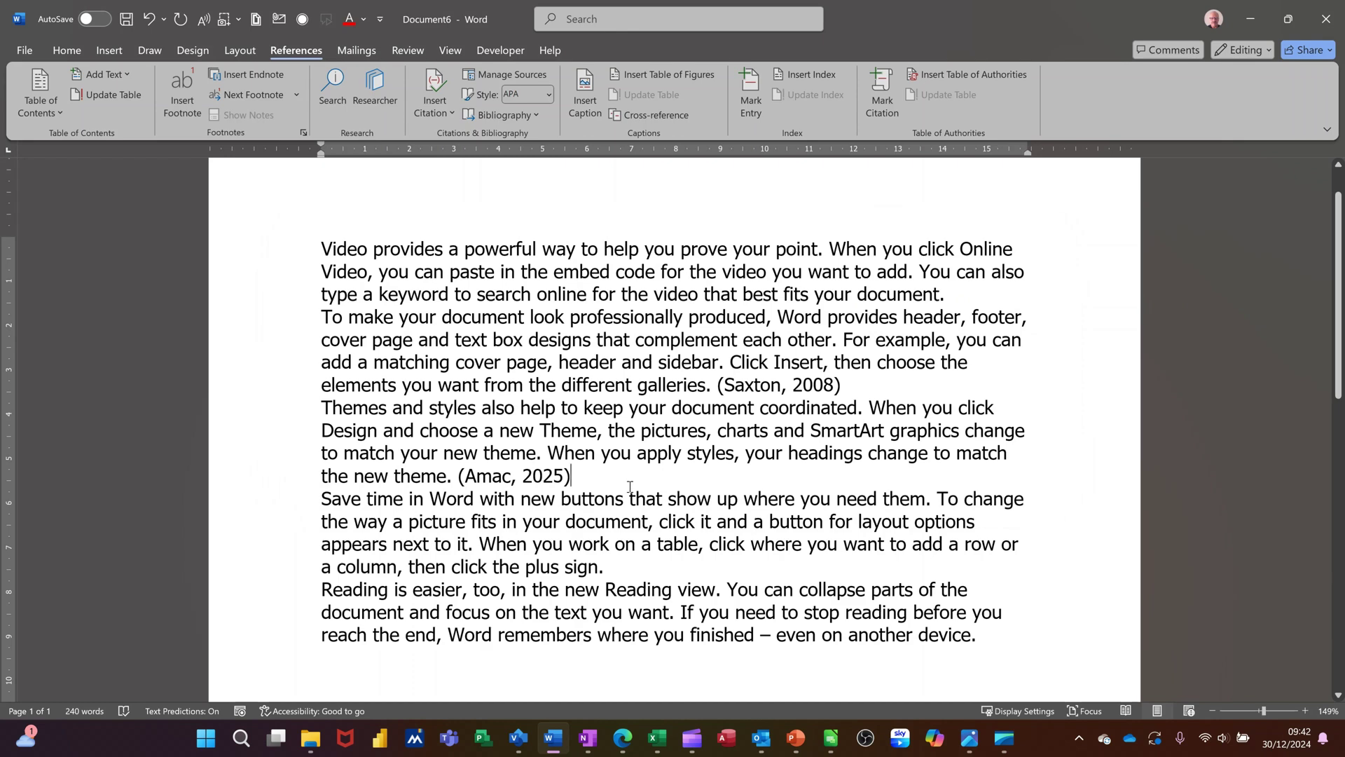
# Below the last paragraph, keep the APA style and insert a Bibliography listing both sources
pyautogui.scroll(-1, 678, 494)
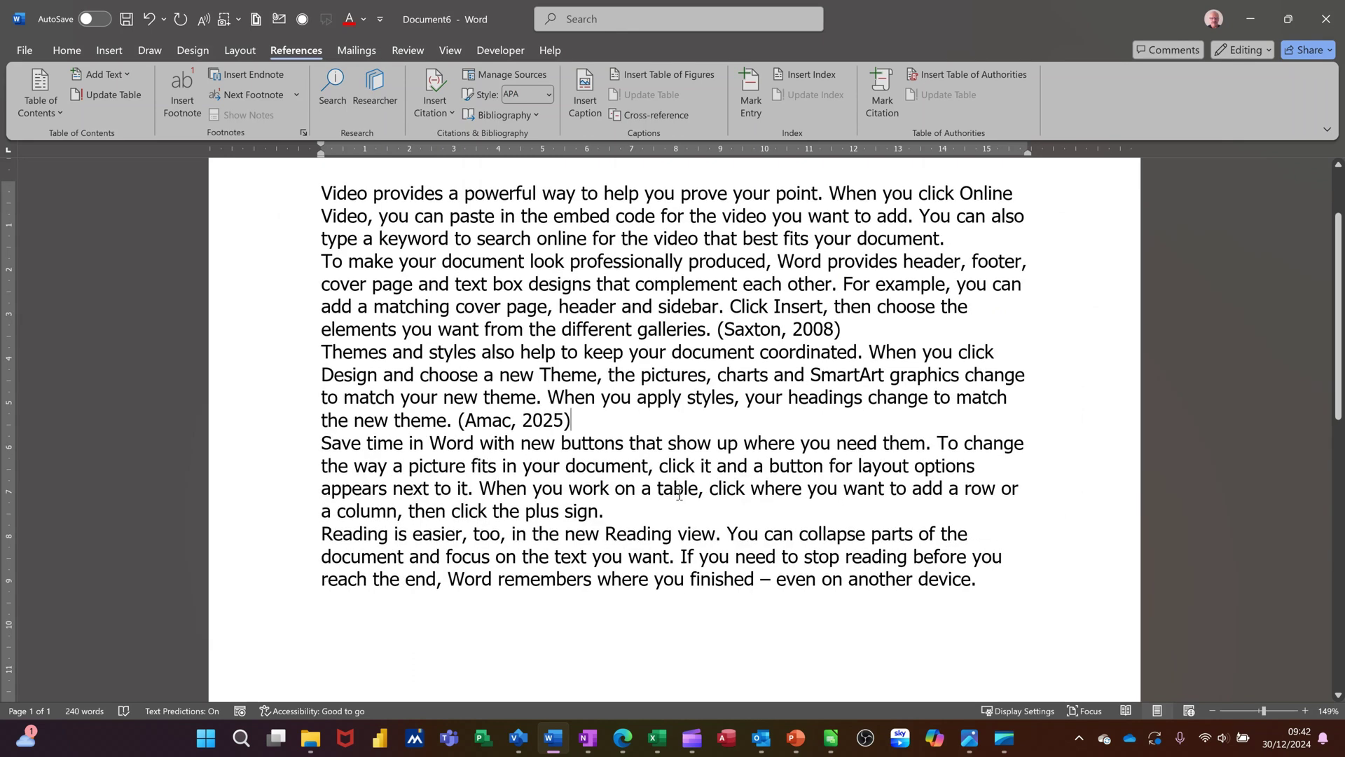
pyautogui.scroll(-3, 671, 517)
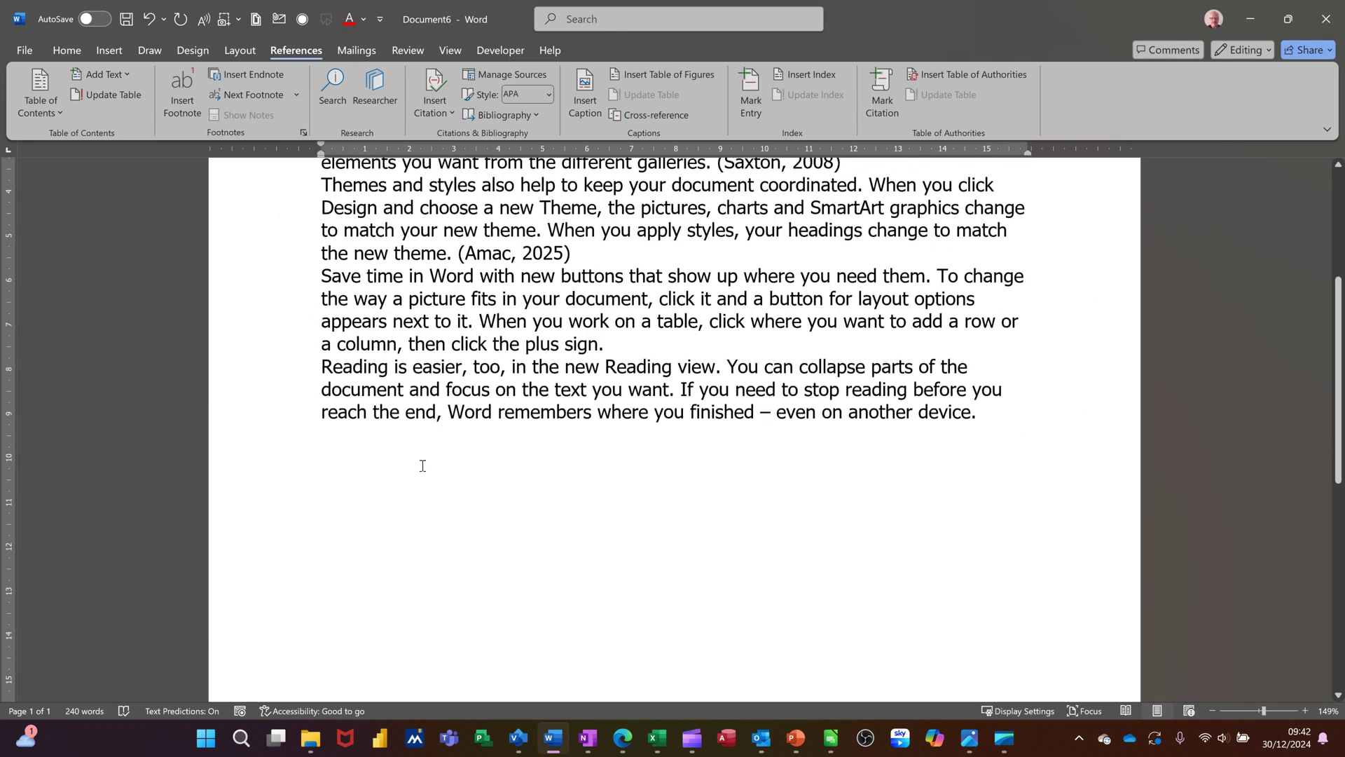
pyautogui.click(321, 456)
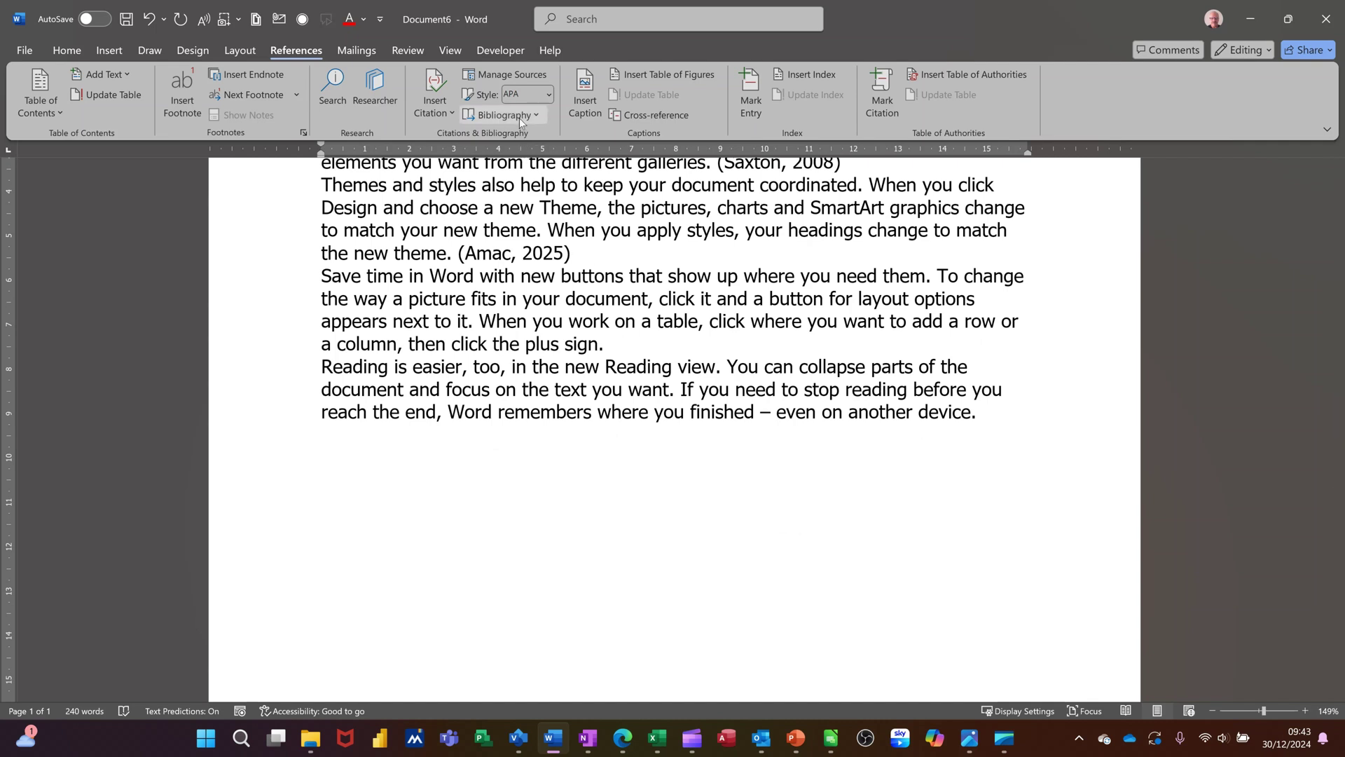
pyautogui.click(549, 94)
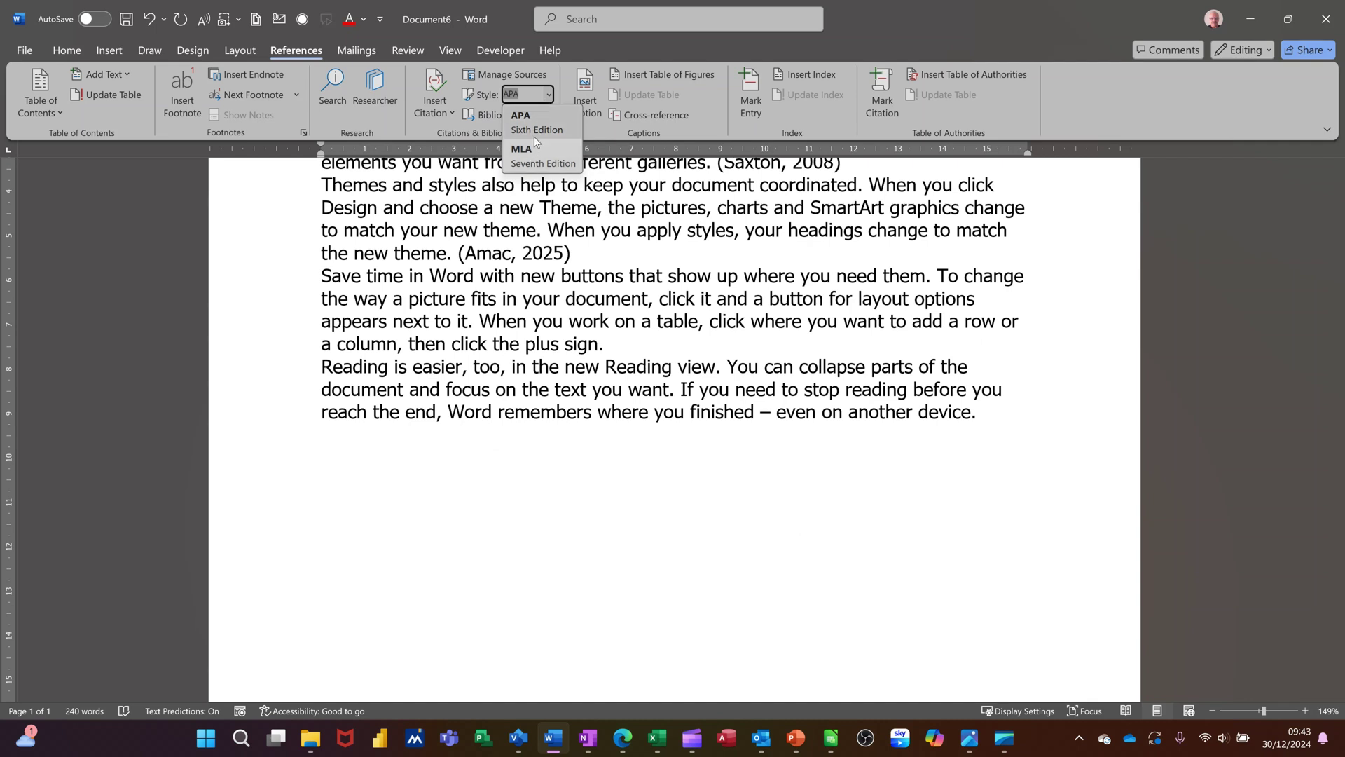
pyautogui.click(551, 97)
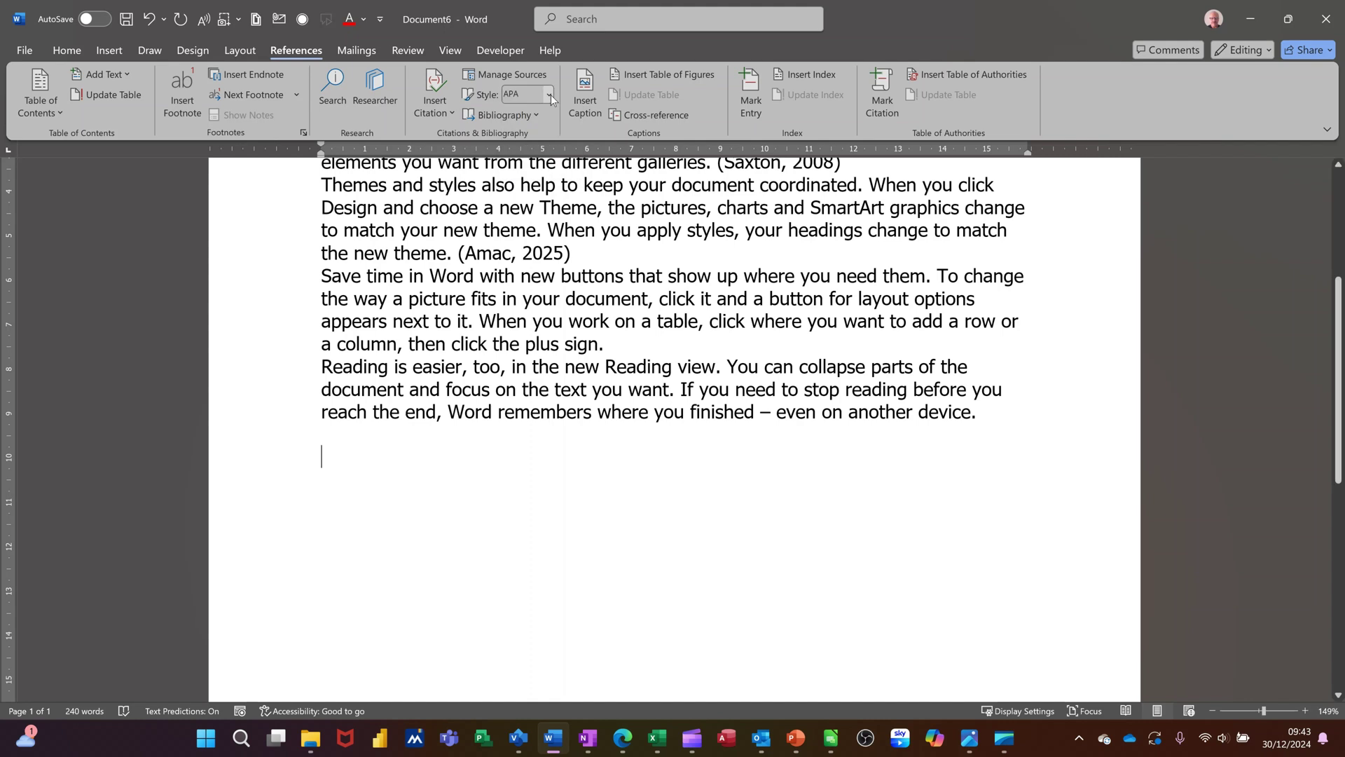
pyautogui.click(506, 115)
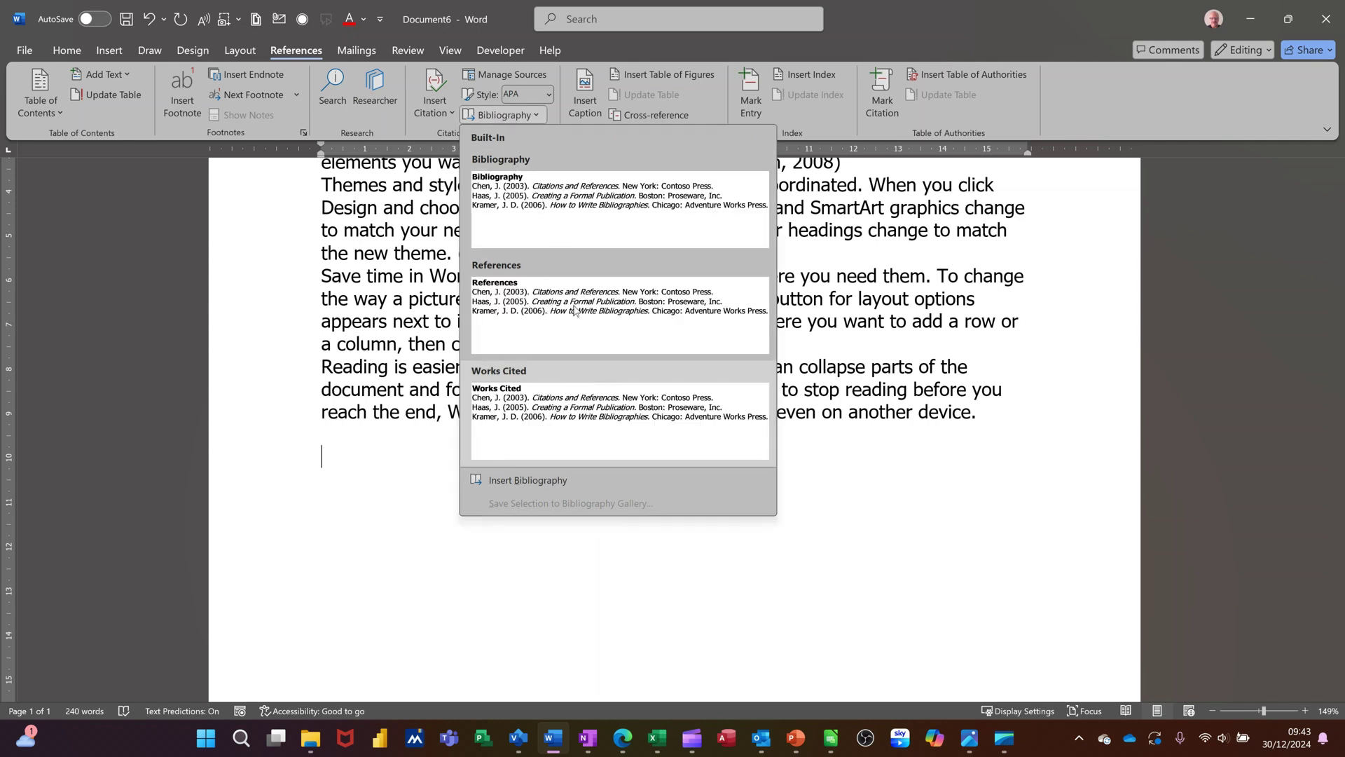
pyautogui.click(539, 203)
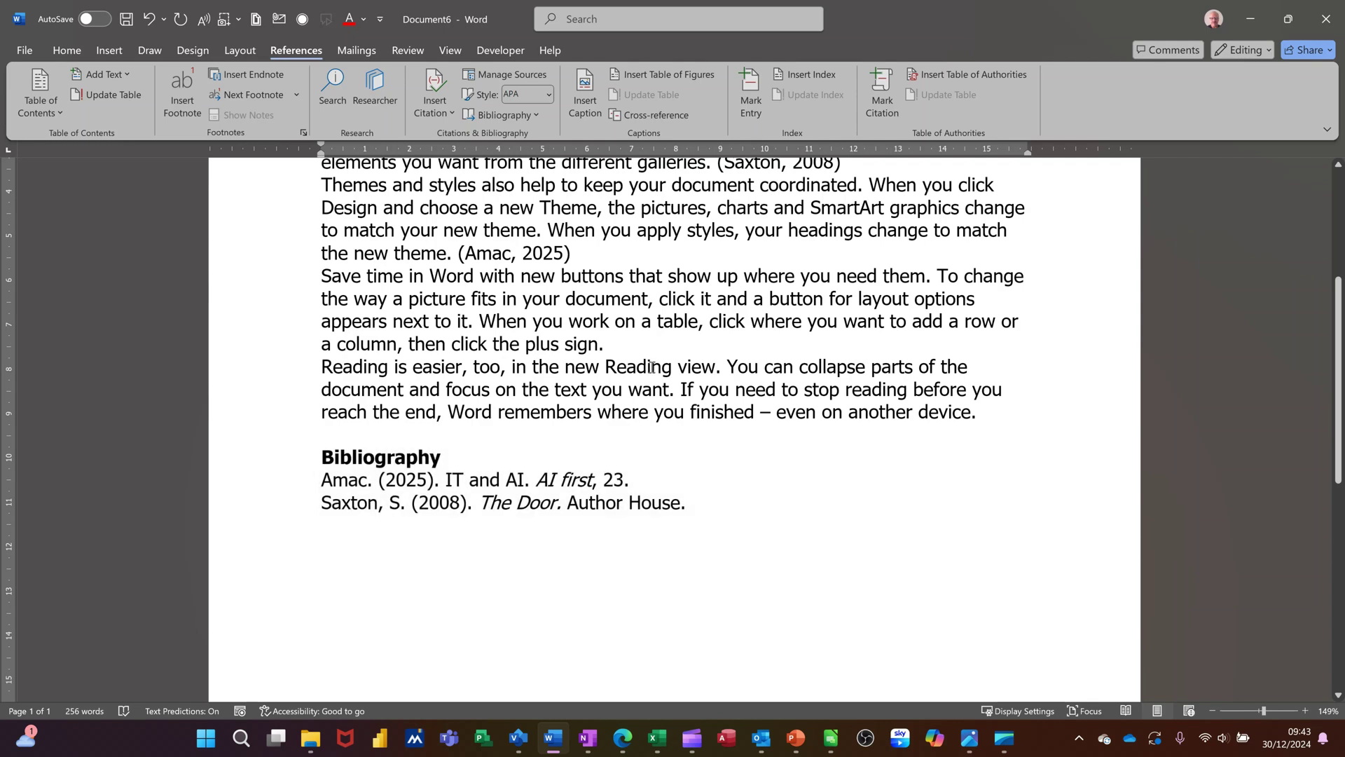
# Type the heading 'Index' below the bibliography, followed by a new empty line
pyautogui.scroll(3, 652, 367)
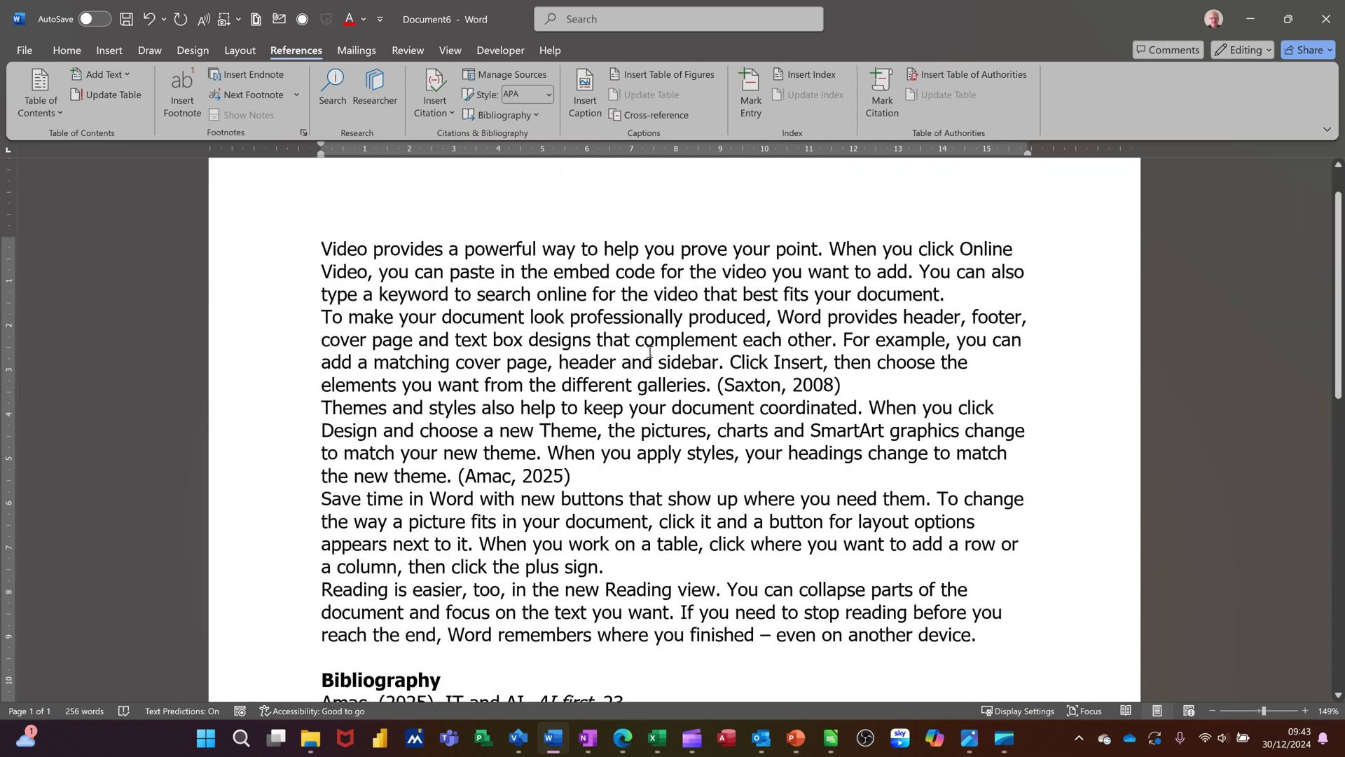
pyautogui.scroll(-1, 648, 350)
pyautogui.scroll(-1, 648, 350)
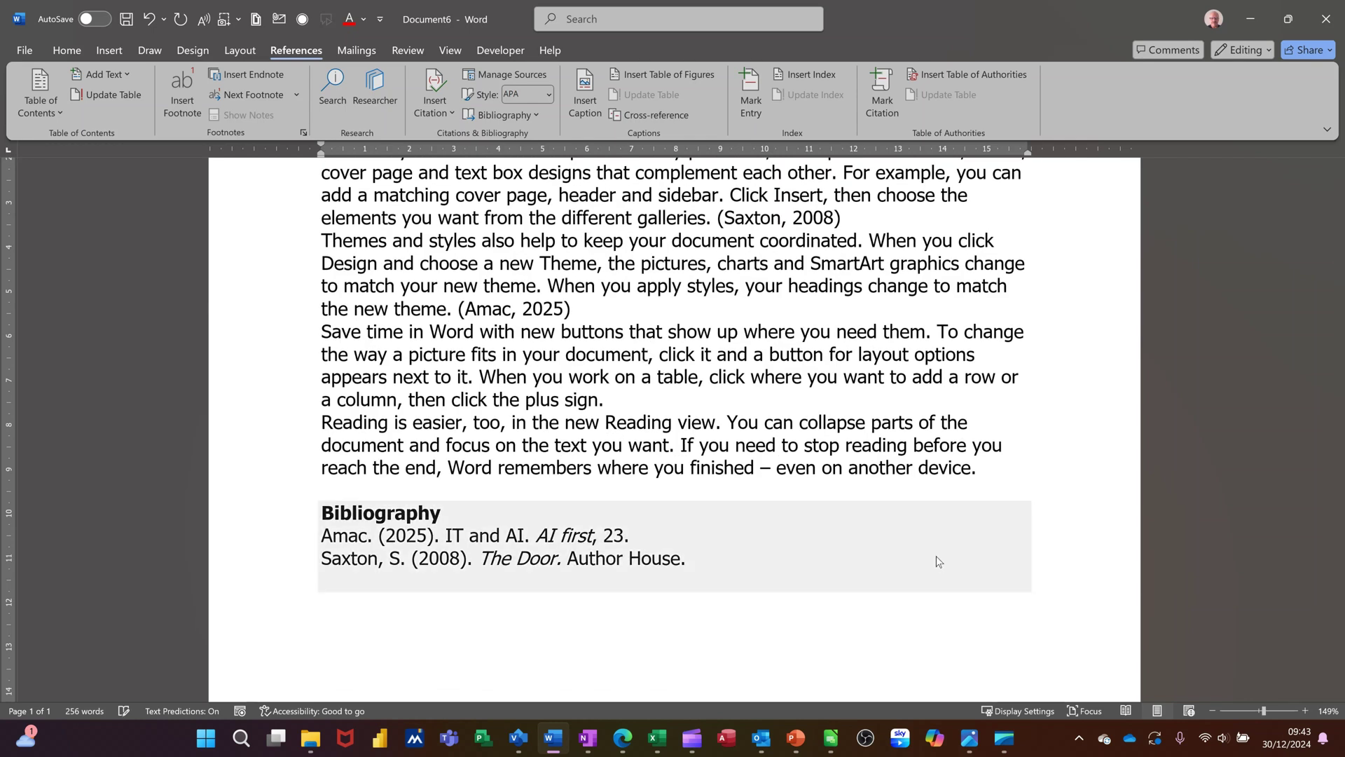
pyautogui.write('Index')
pyautogui.press('Return')
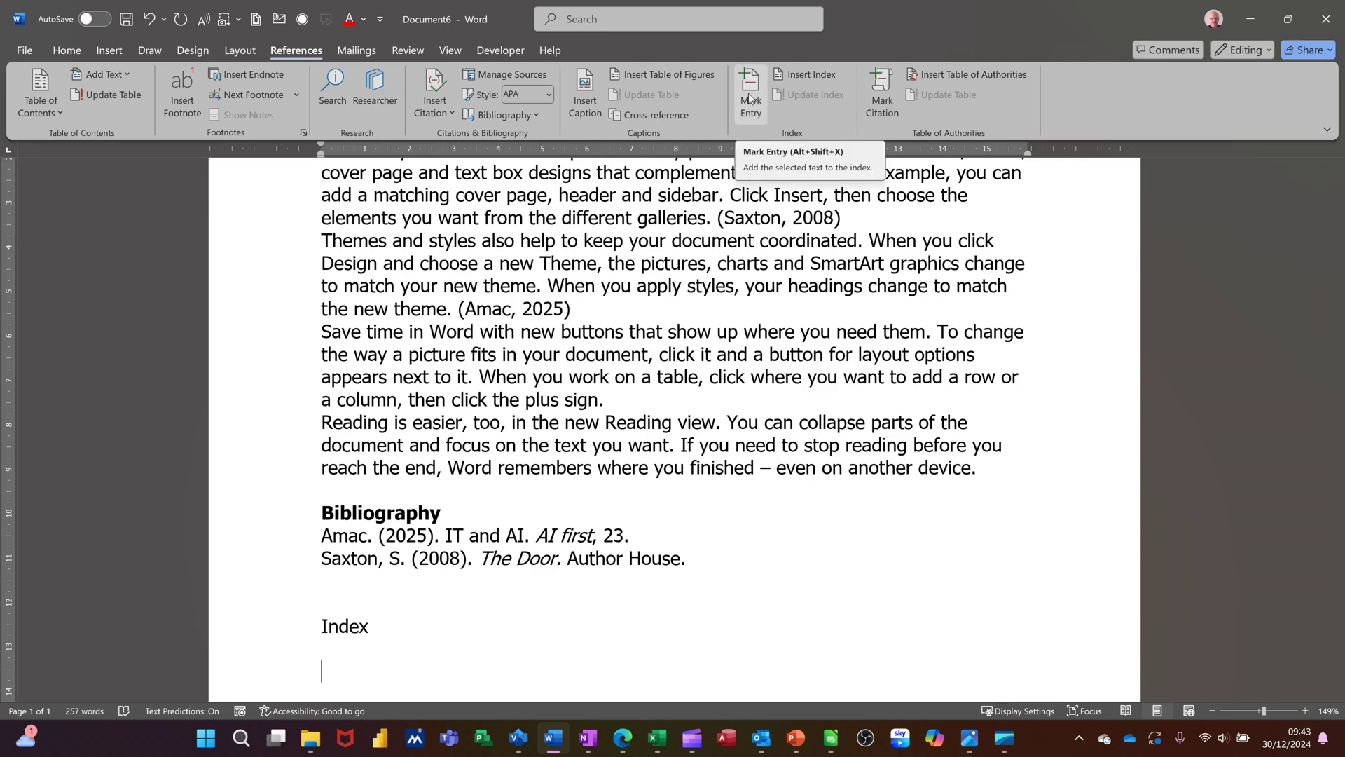
pyautogui.scroll(3, 690, 276)
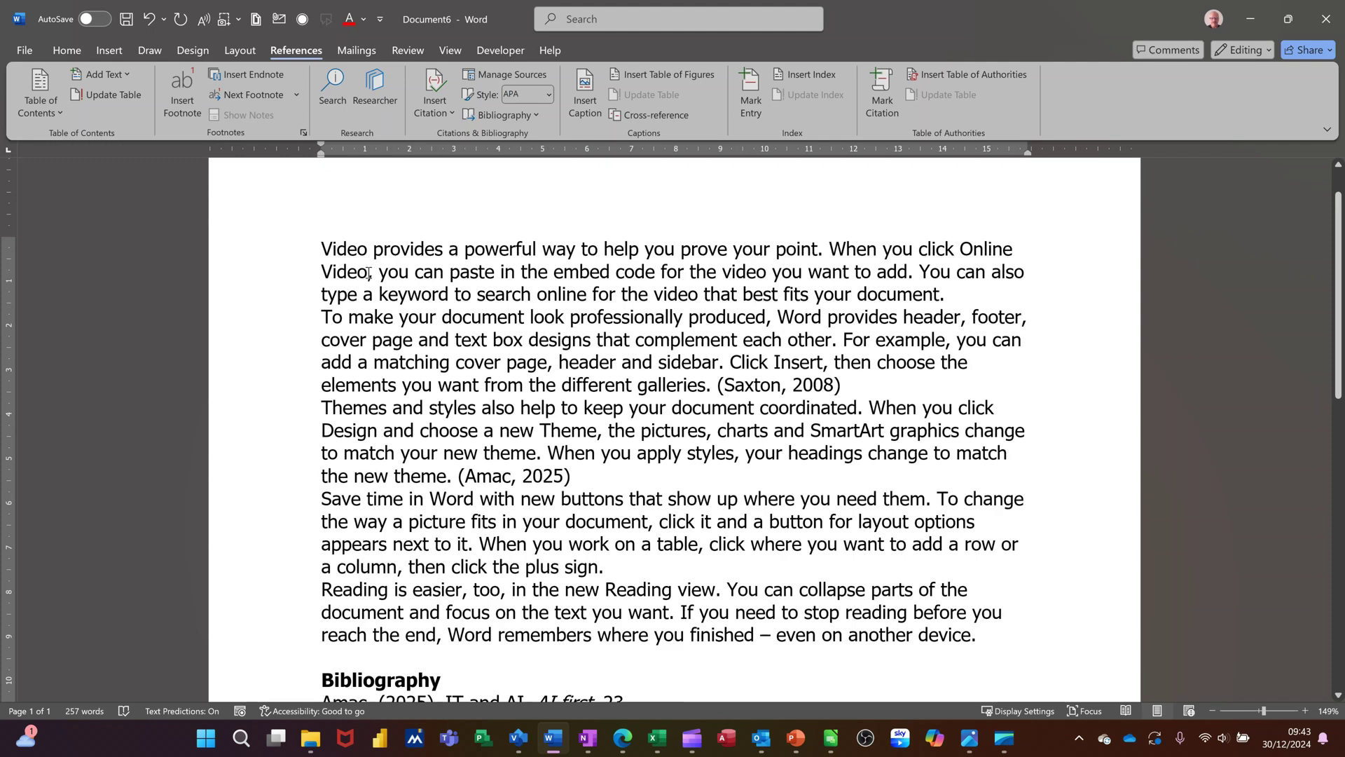
# Mark 'powerful', 'keyword' and 'page' as index entries in the Mark Index Entry dialog
pyautogui.doubleClick(483, 251)
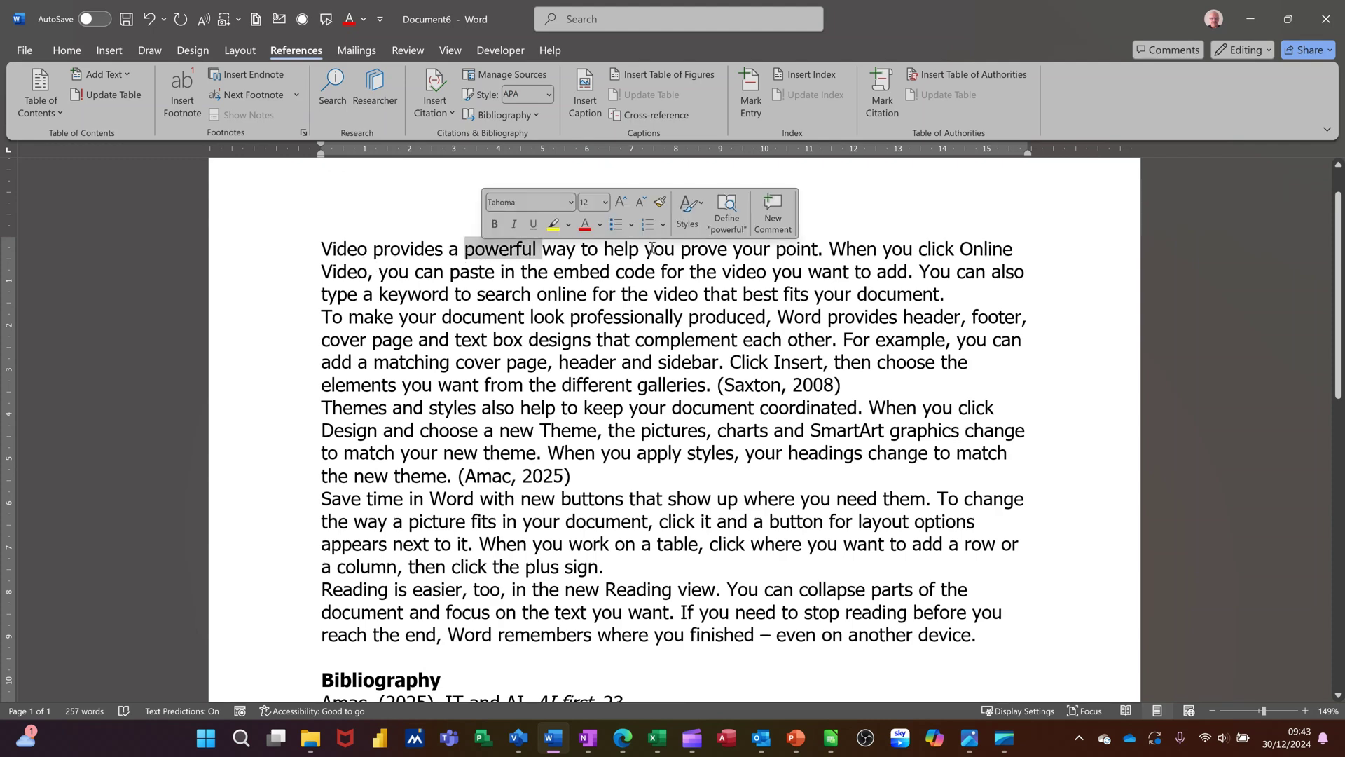
pyautogui.click(734, 96)
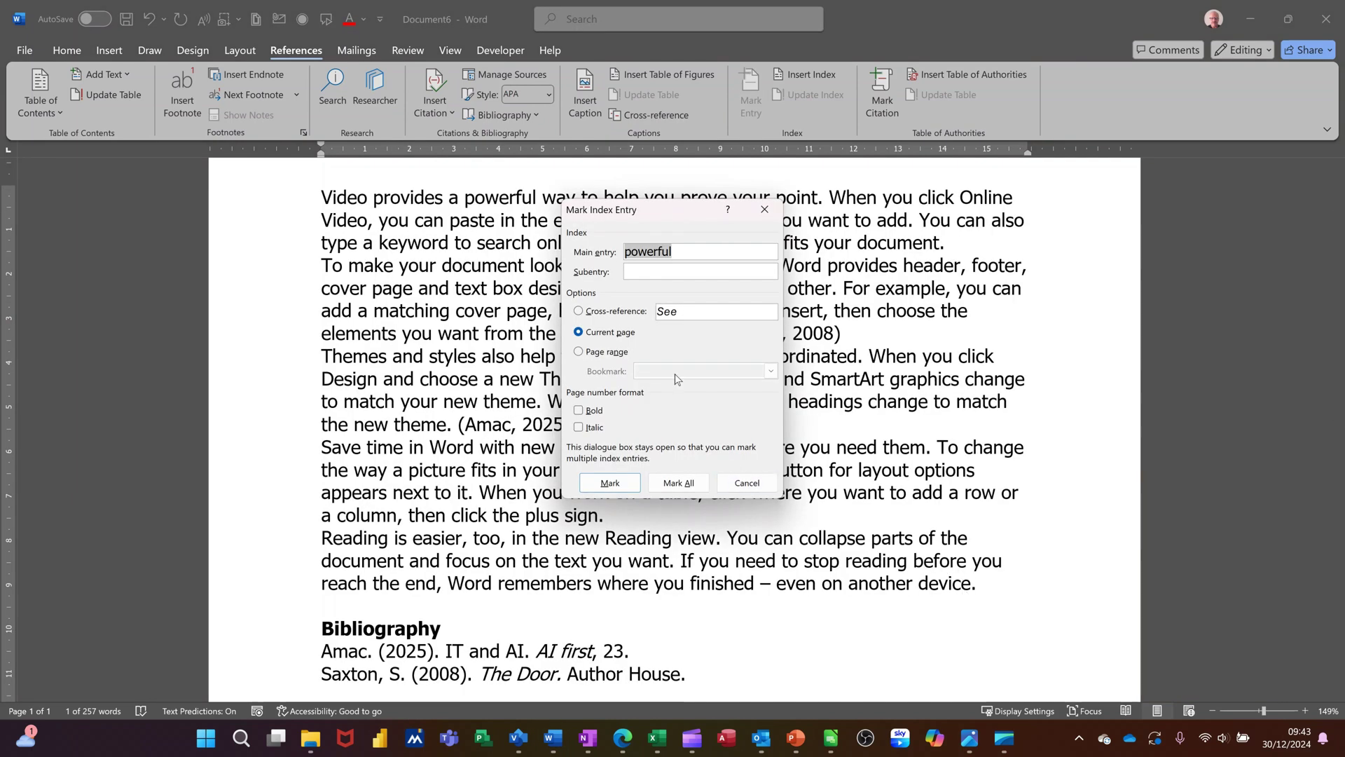
pyautogui.click(610, 485)
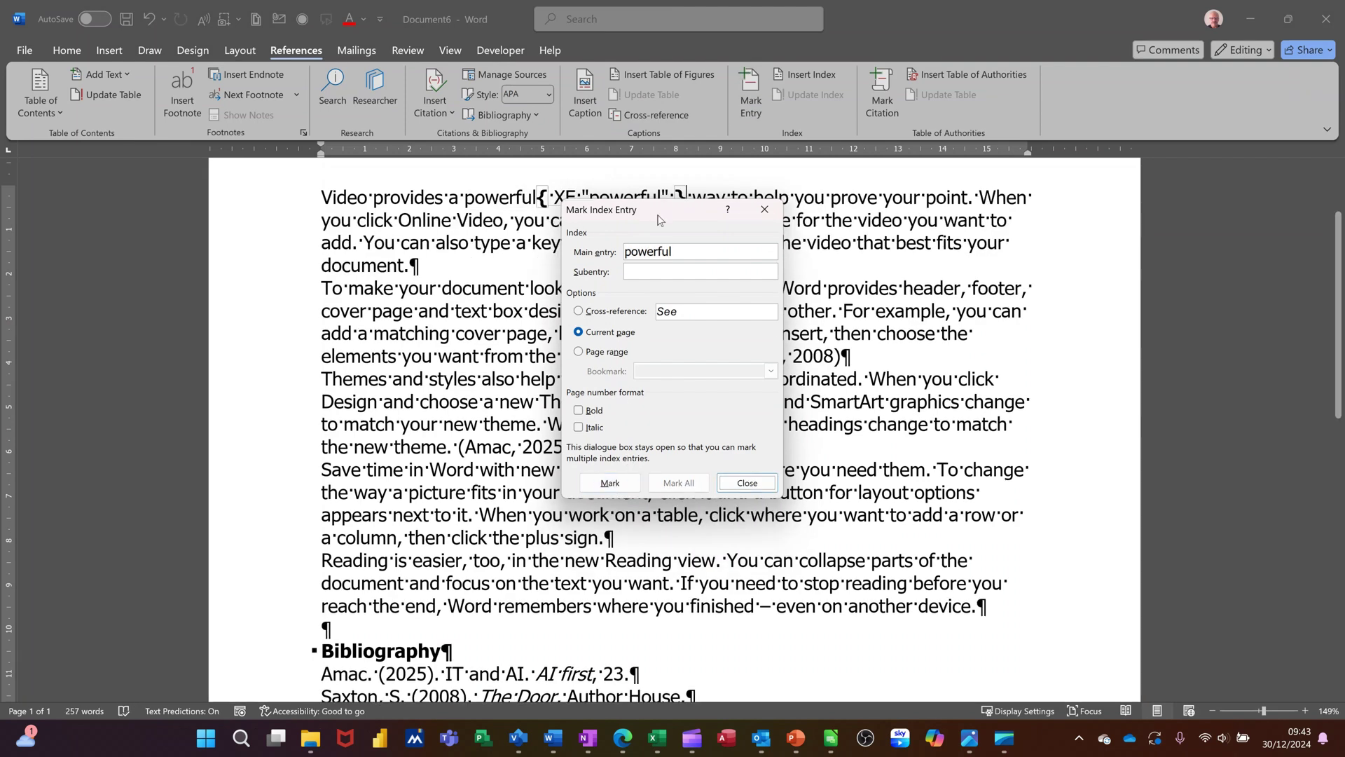
pyautogui.moveTo(671, 215); pyautogui.dragTo(806, 274)
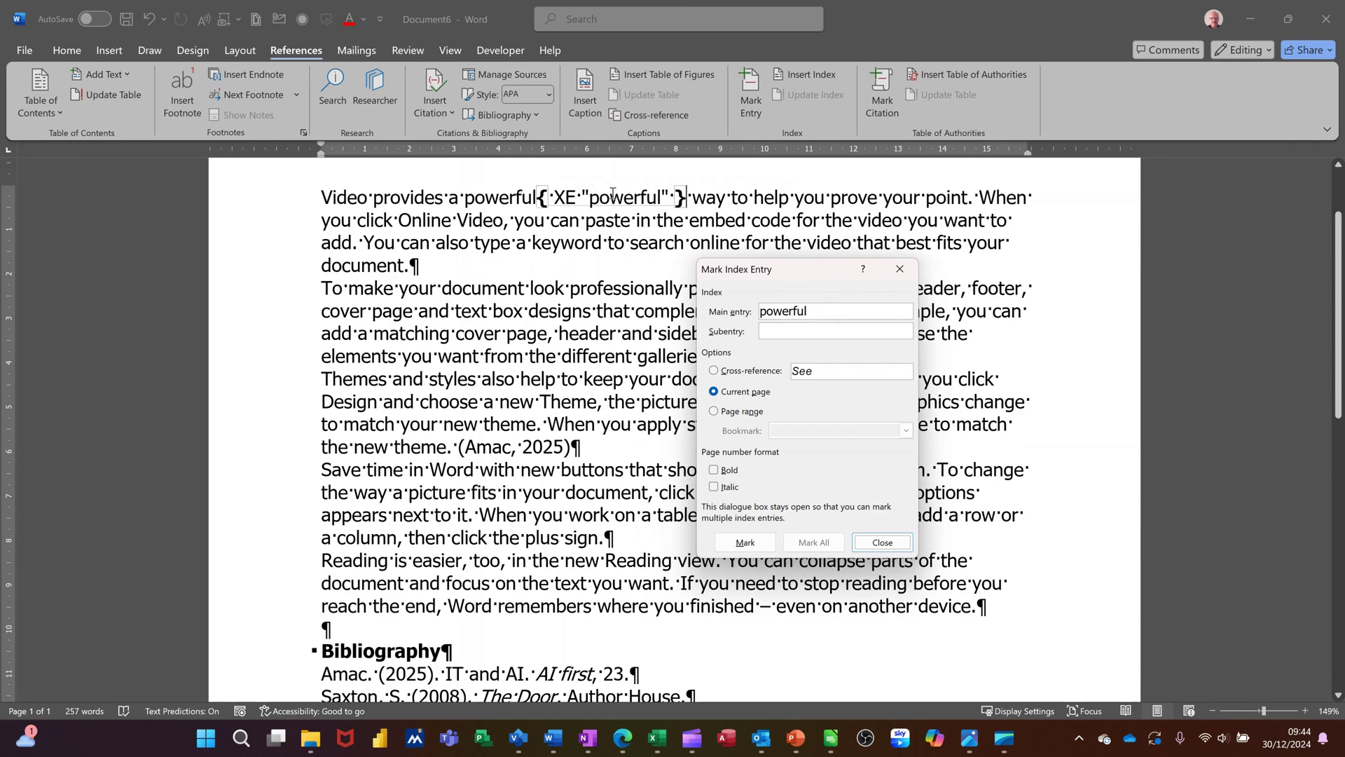
pyautogui.doubleClick(542, 240)
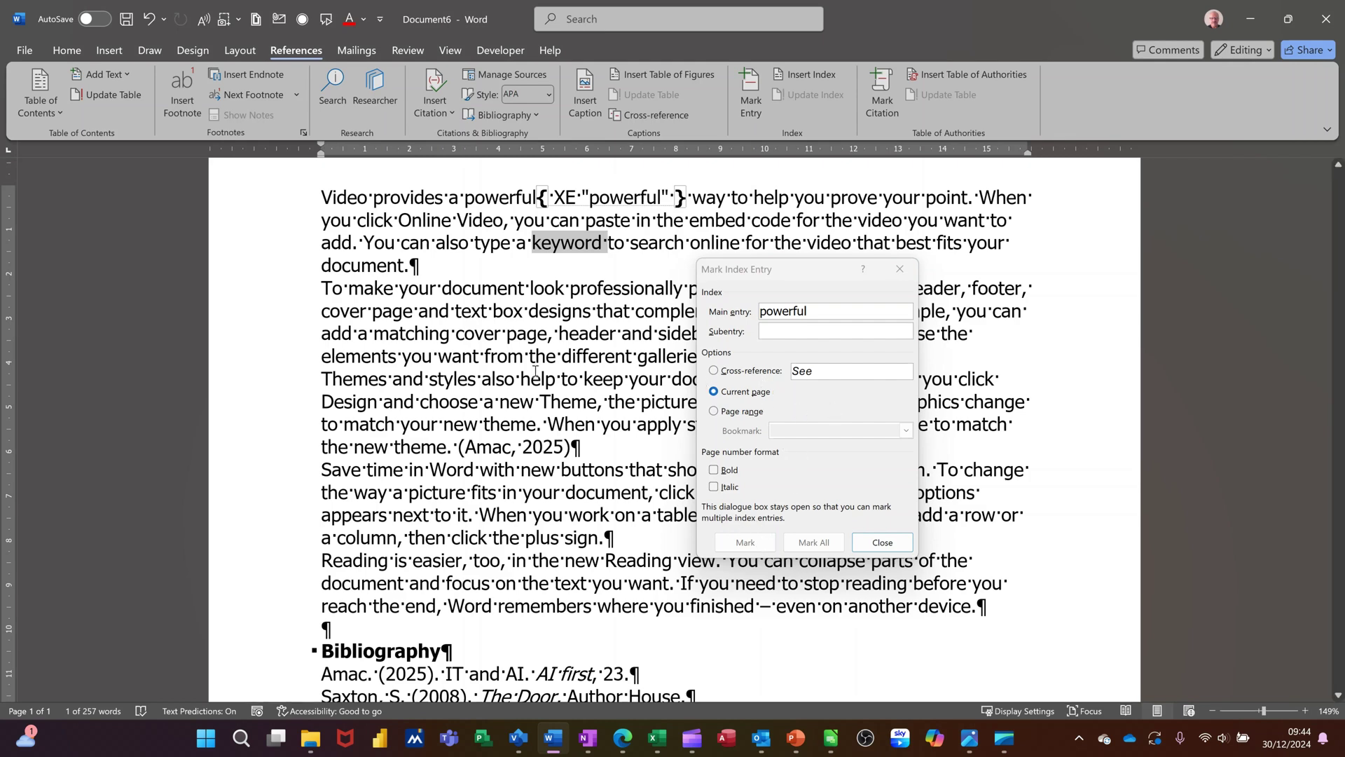
pyautogui.click(745, 543)
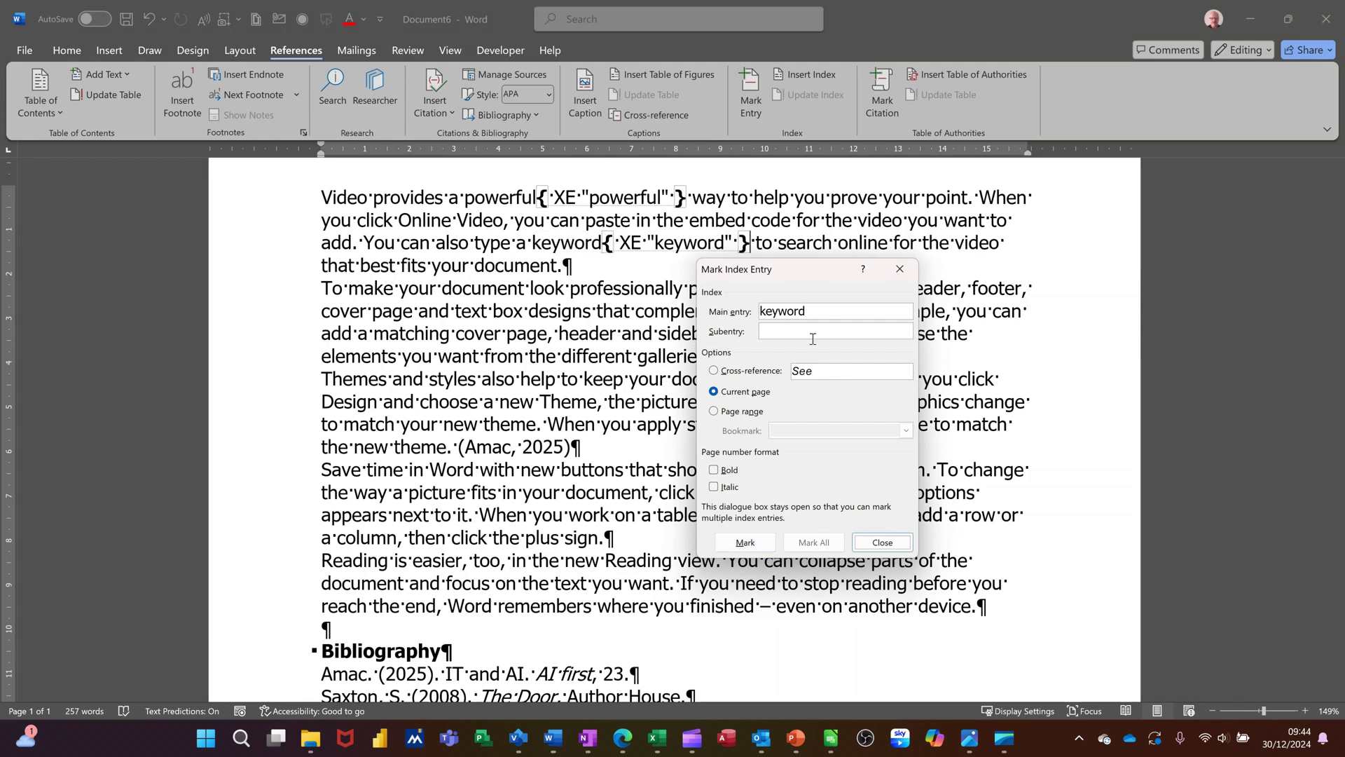
pyautogui.doubleClick(398, 312)
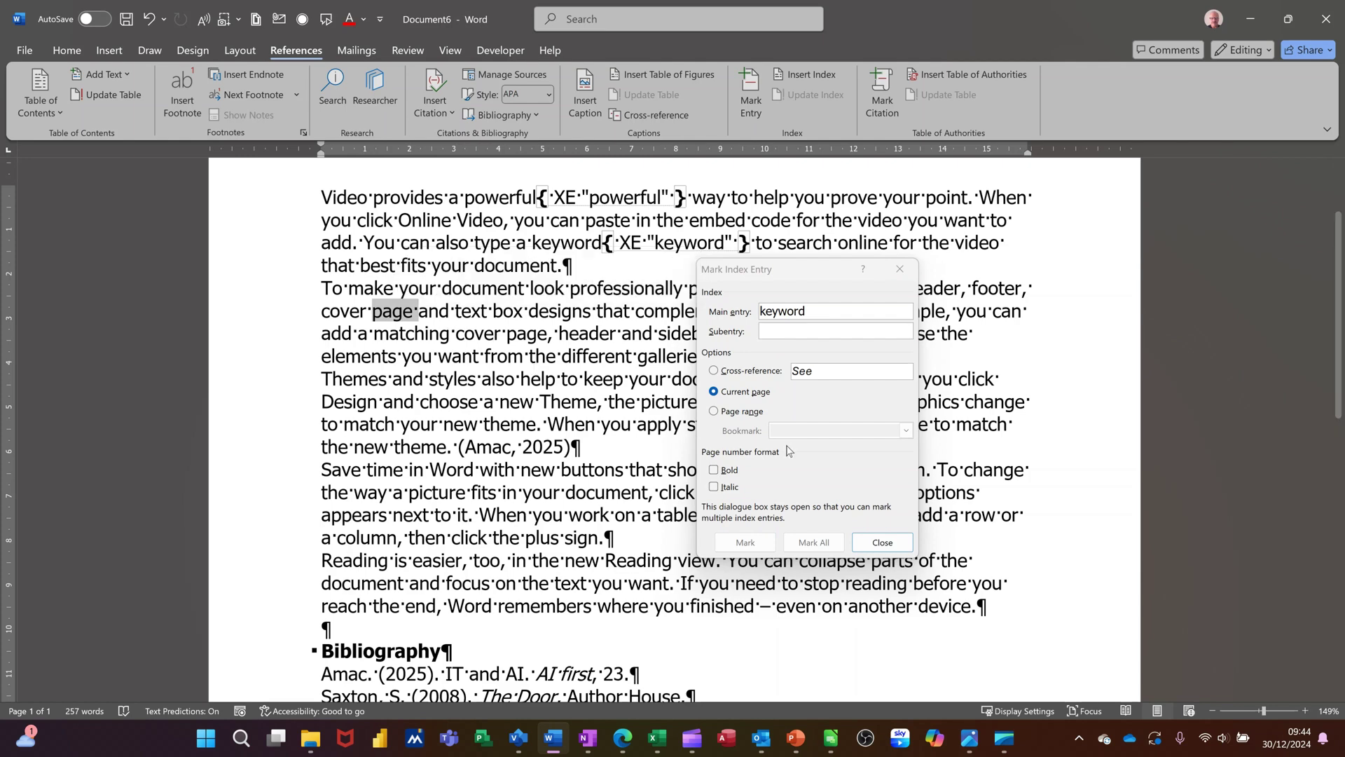
pyautogui.click(804, 552)
pyautogui.click(804, 552)
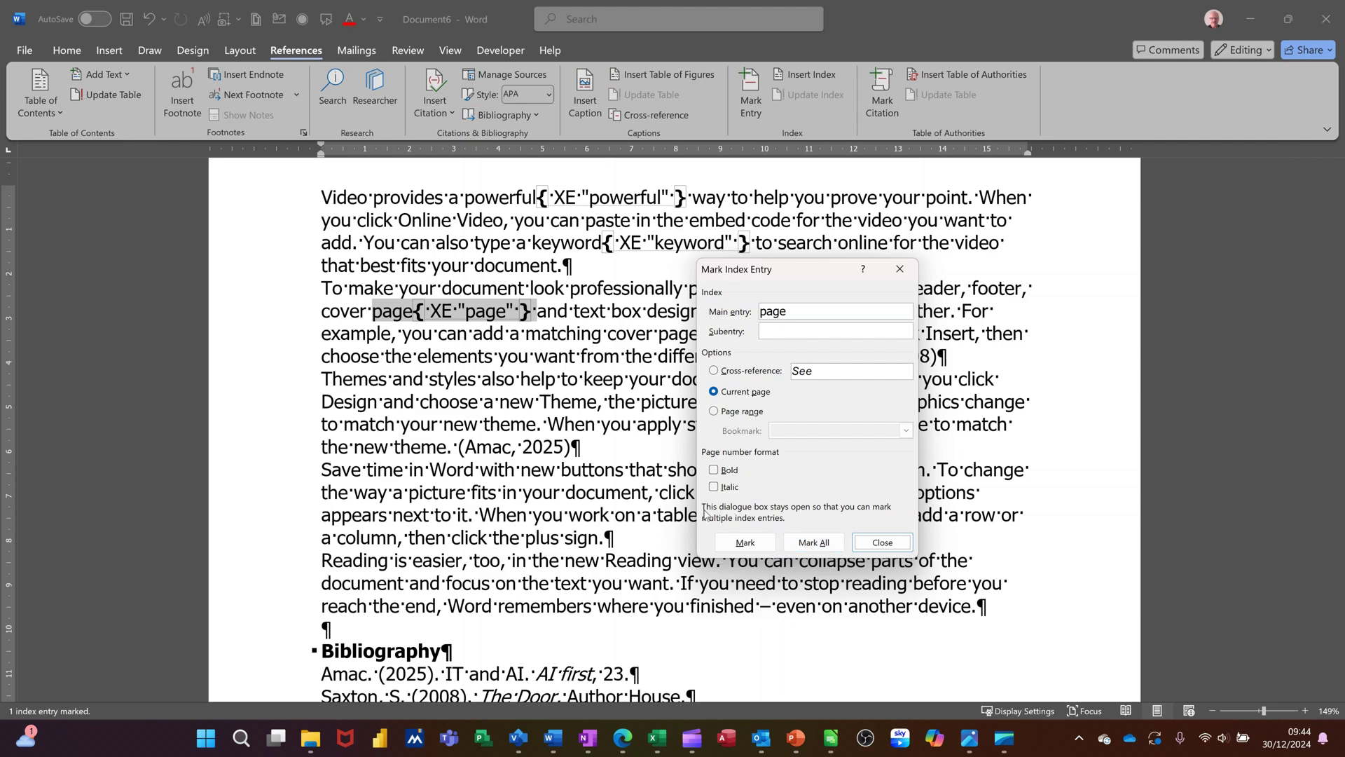
pyautogui.click(352, 407)
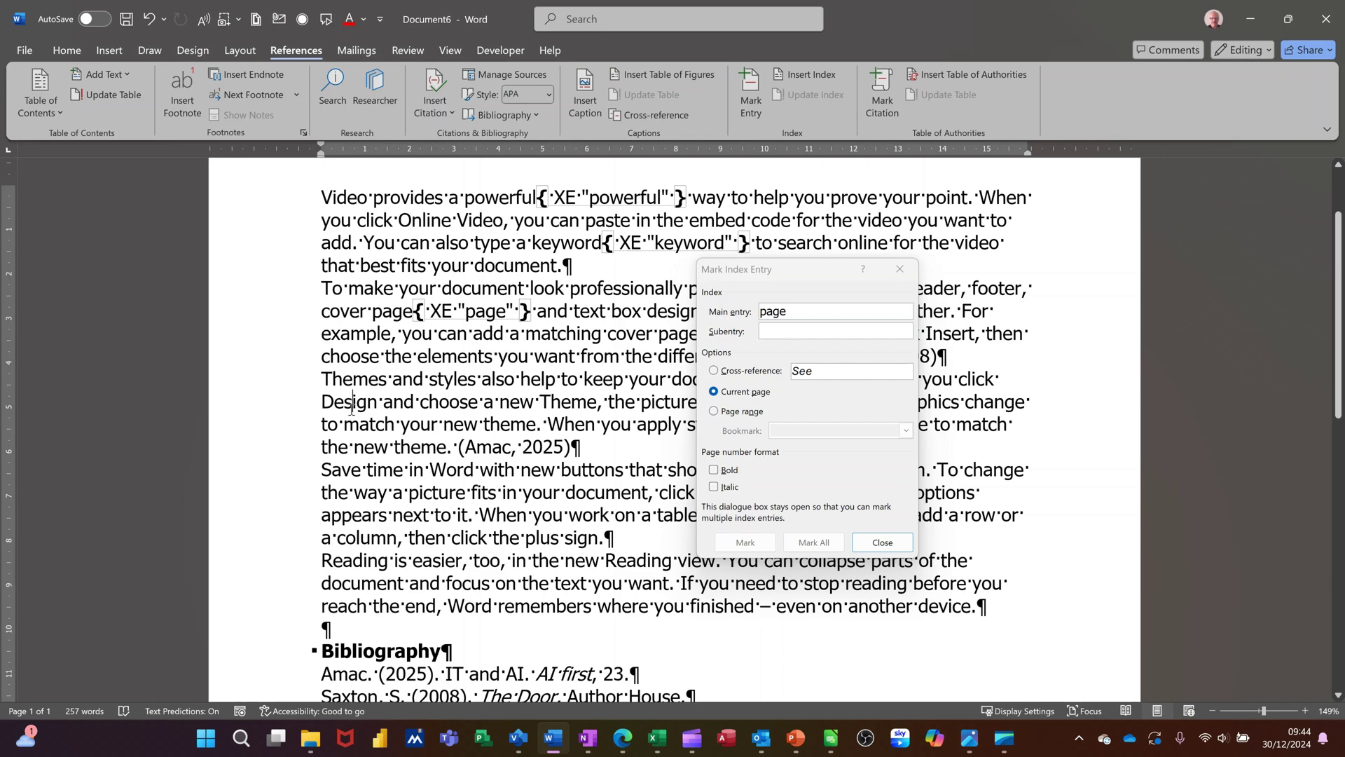
# Mark 'Design', 'Design' with subentry 2024, and 'document' as index entries, then close the dialog
pyautogui.doubleClick(356, 405)
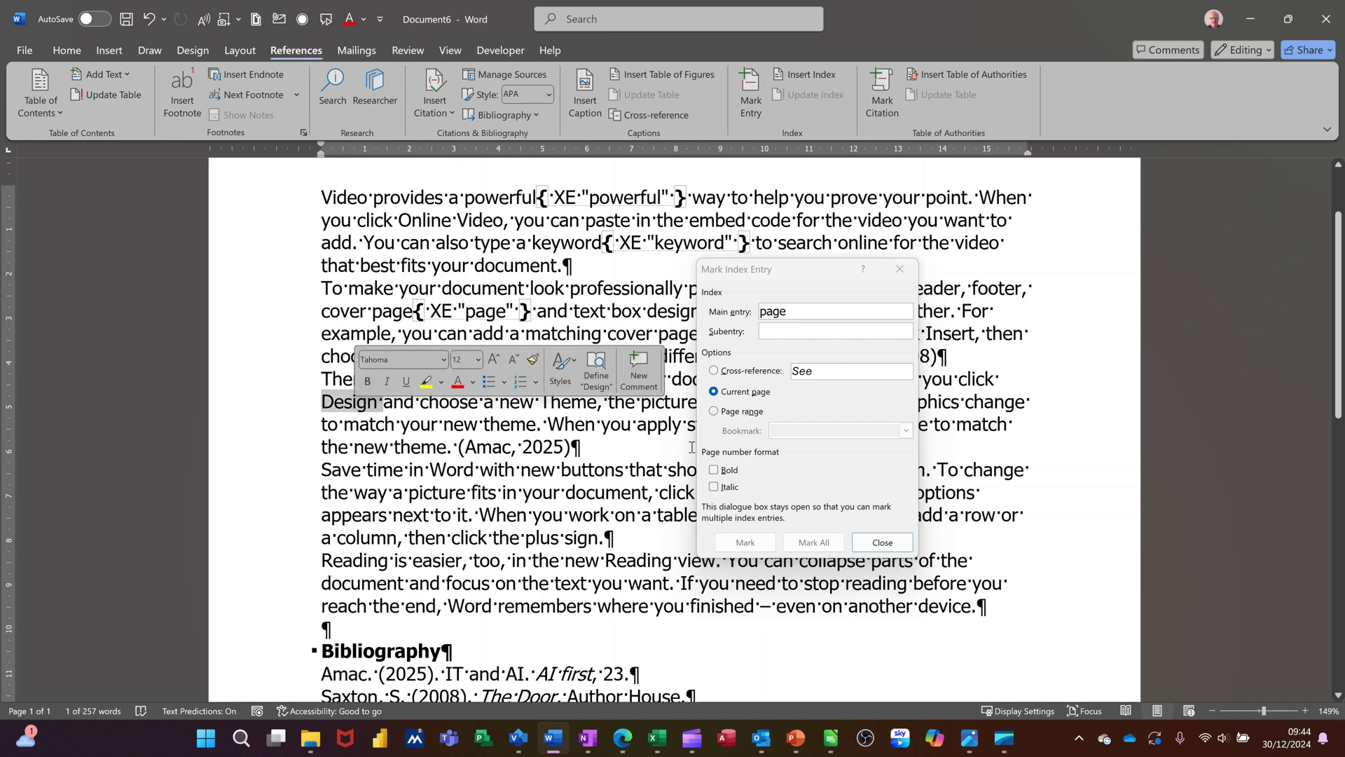
pyautogui.click(733, 548)
pyautogui.click(742, 543)
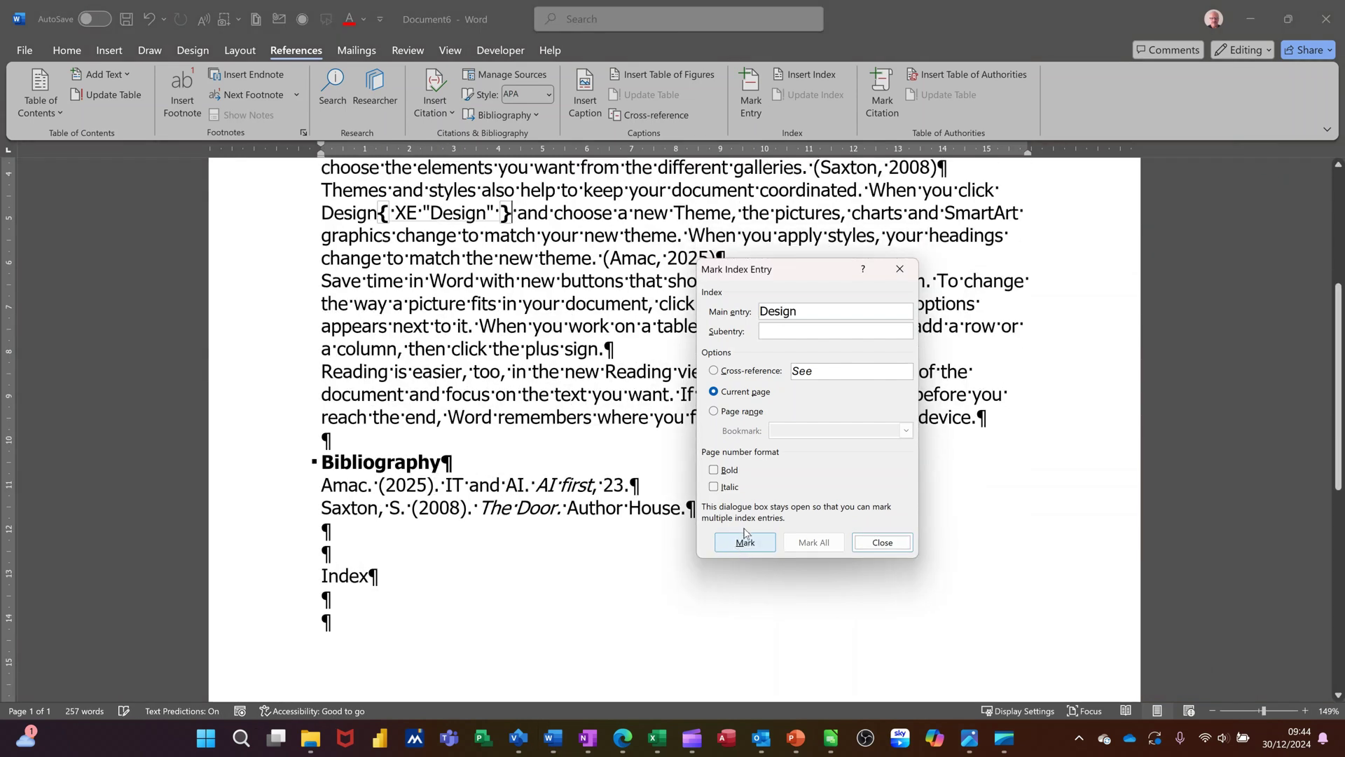
pyautogui.click(780, 331)
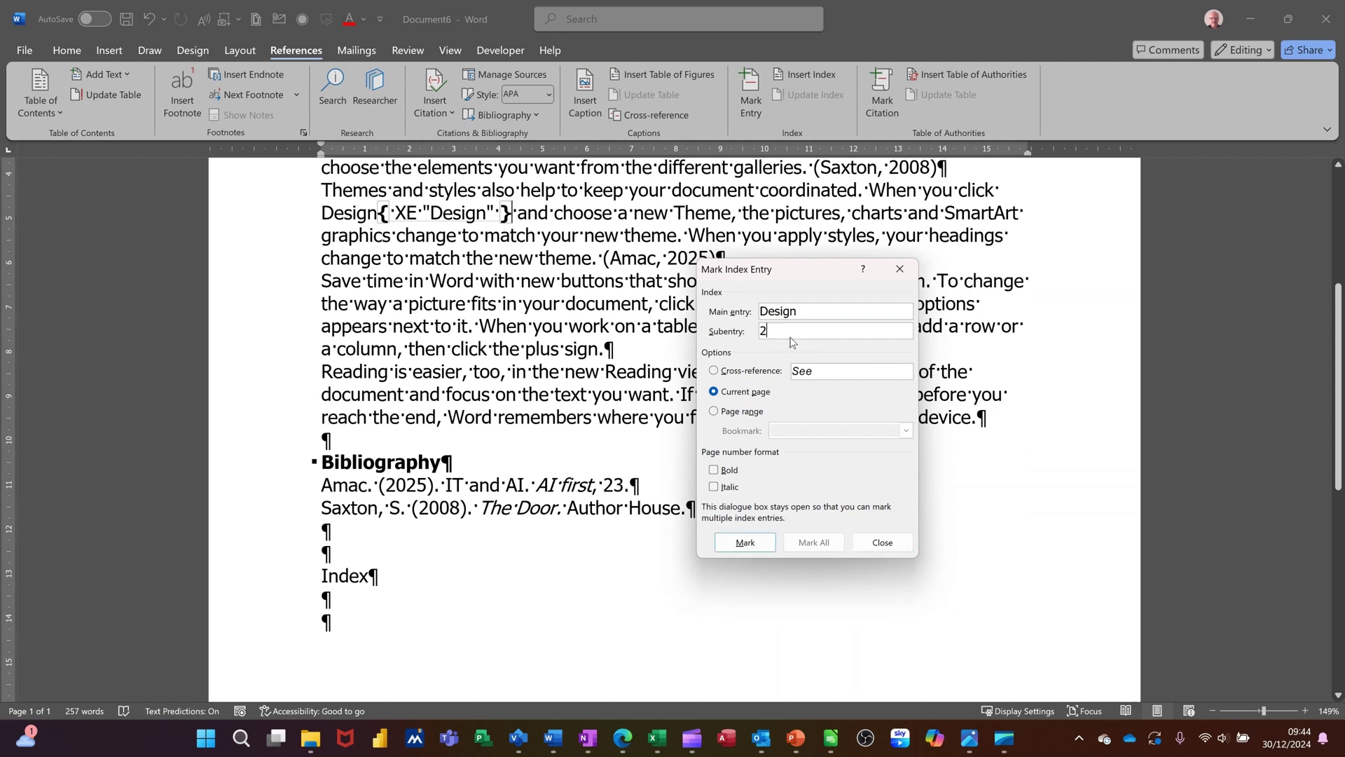
pyautogui.write('2024')
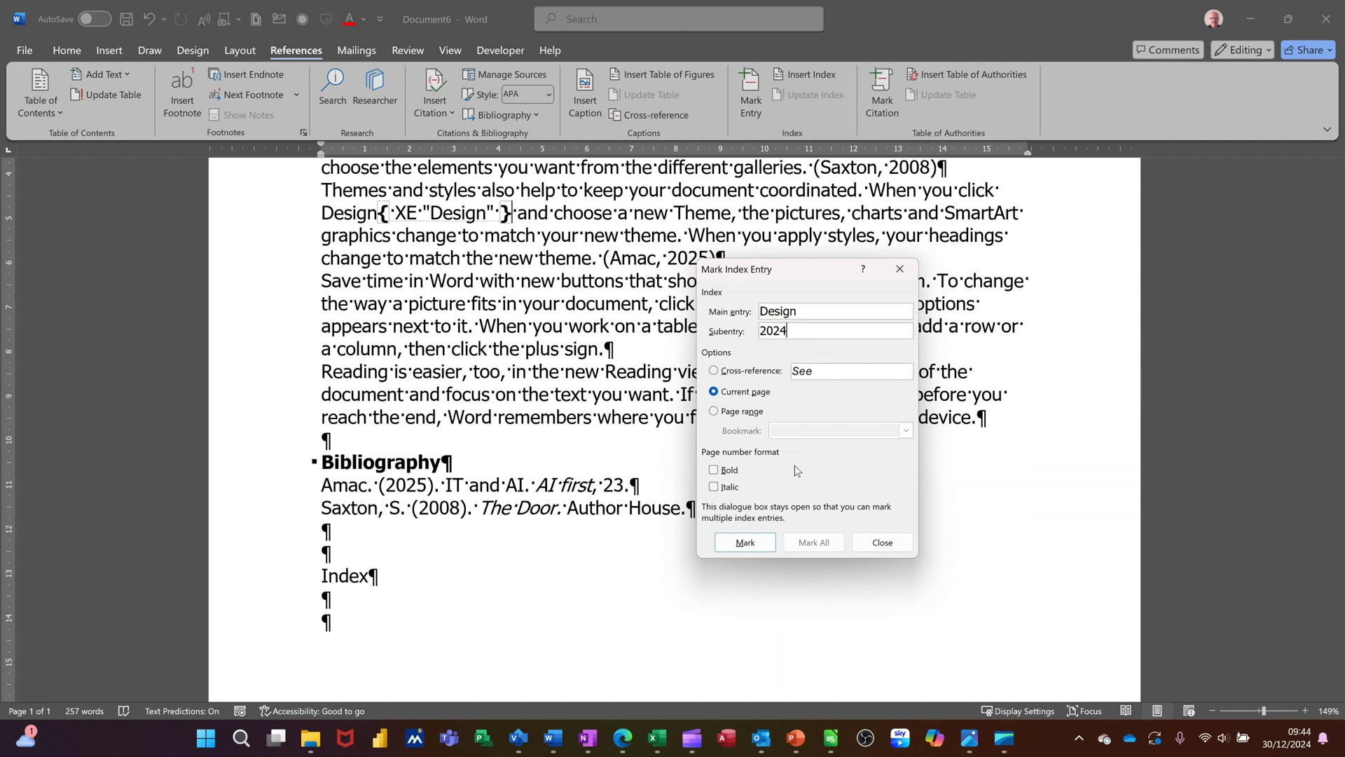
pyautogui.click(748, 543)
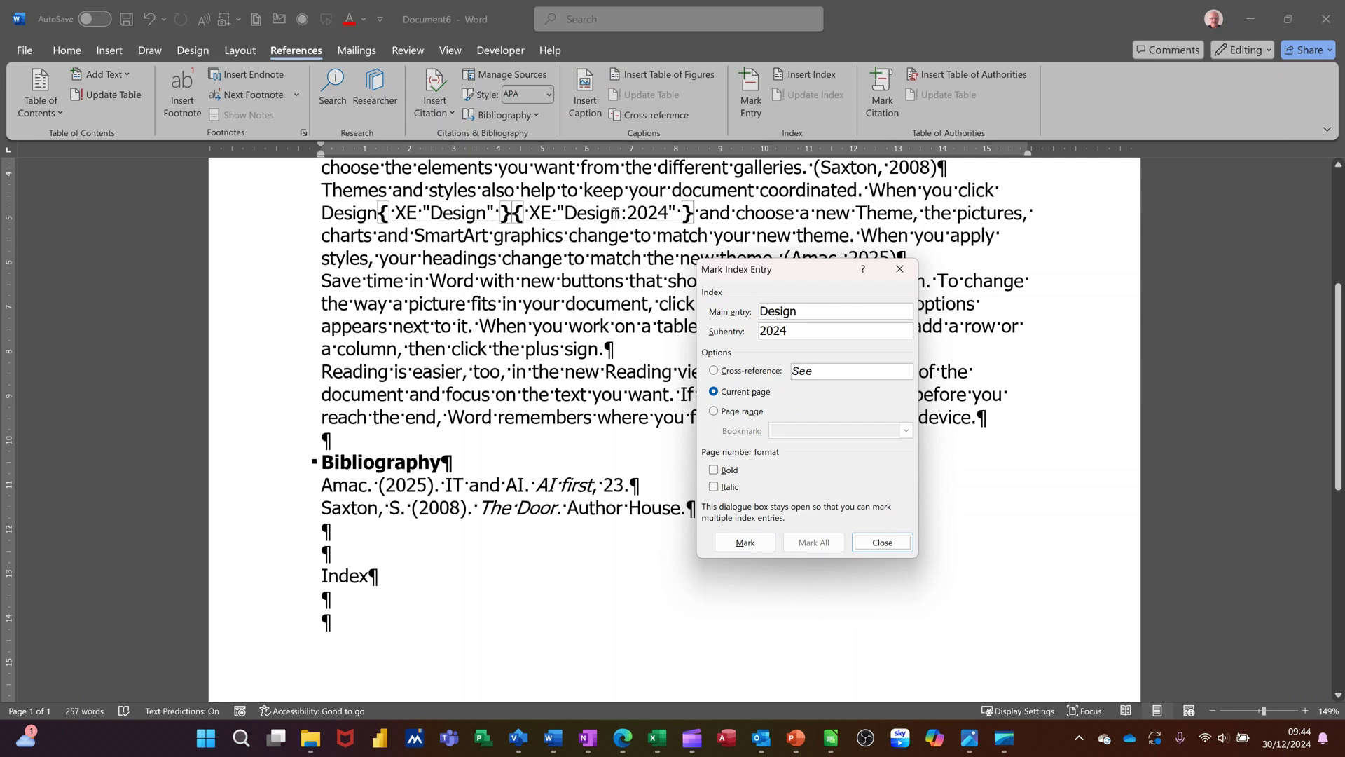
pyautogui.doubleClick(606, 307)
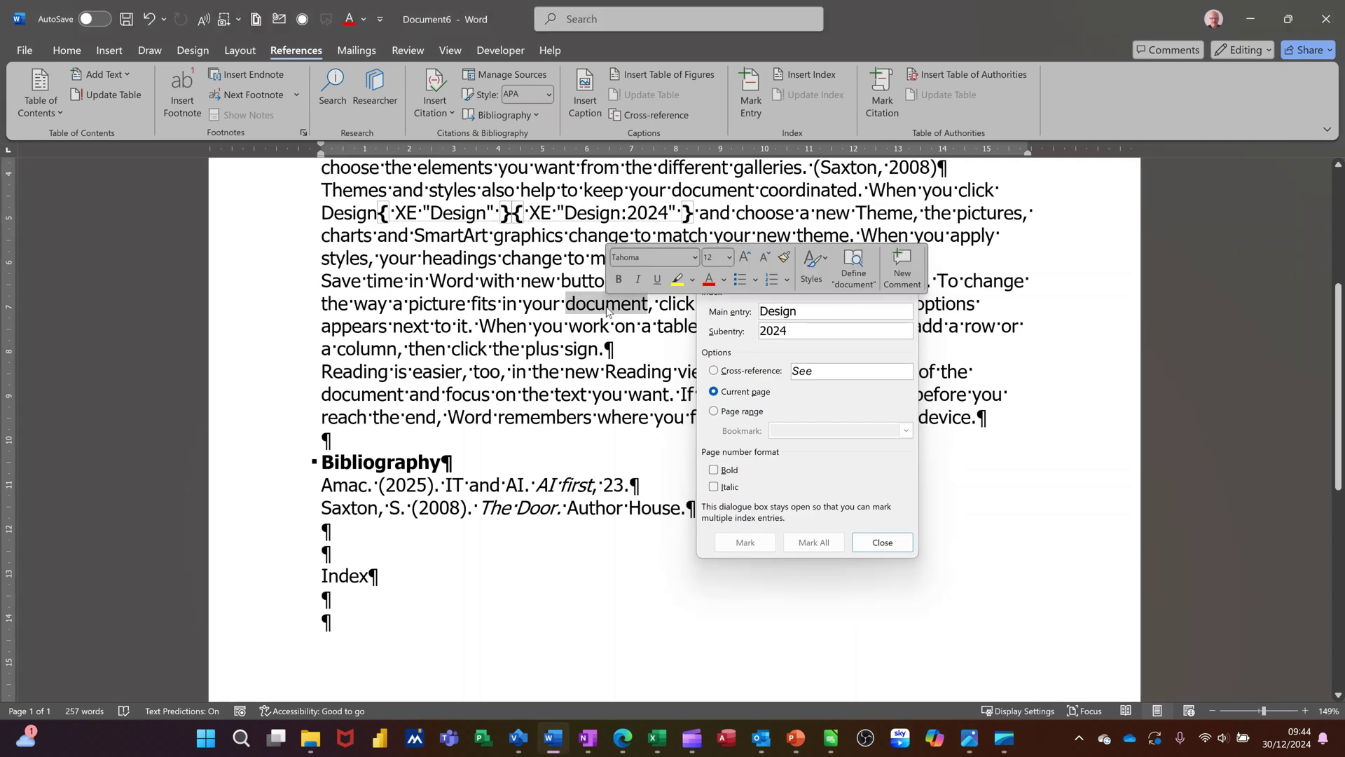
pyautogui.click(747, 543)
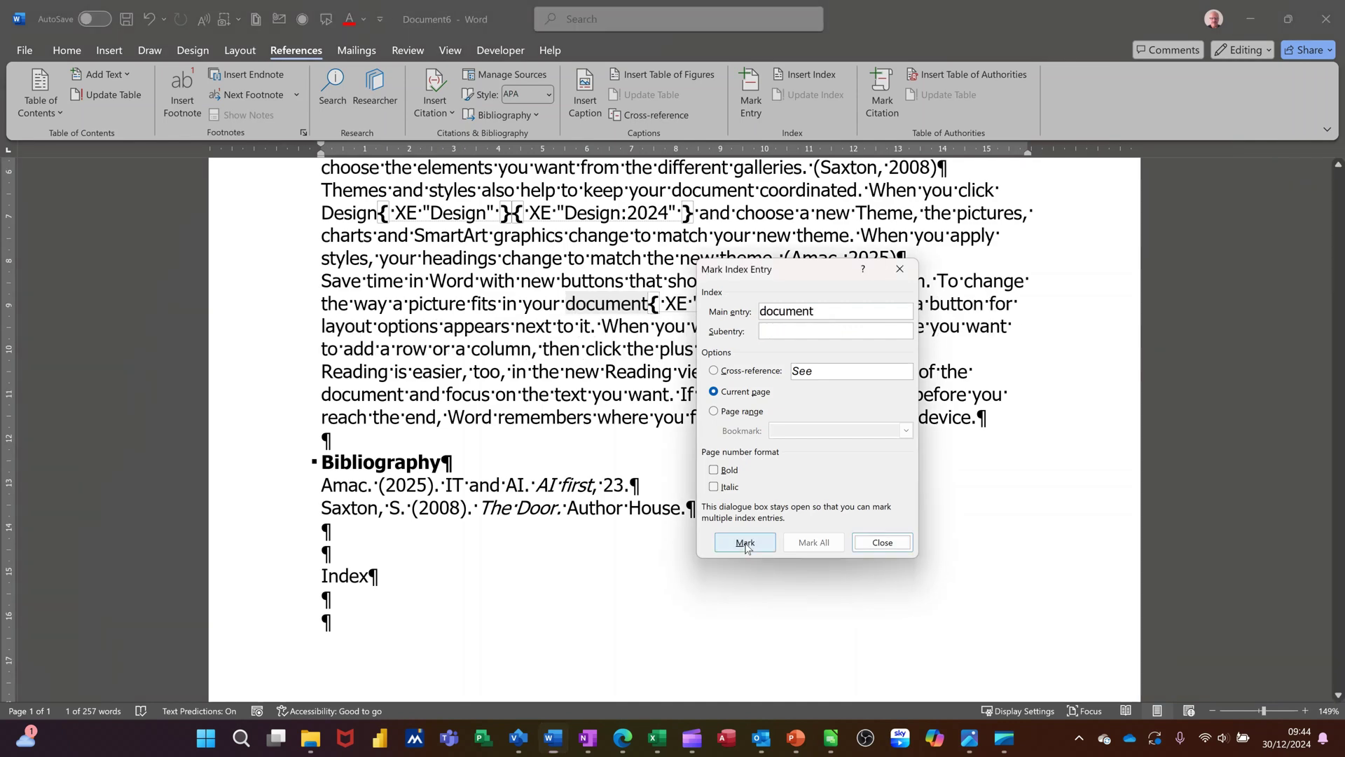
pyautogui.click(877, 545)
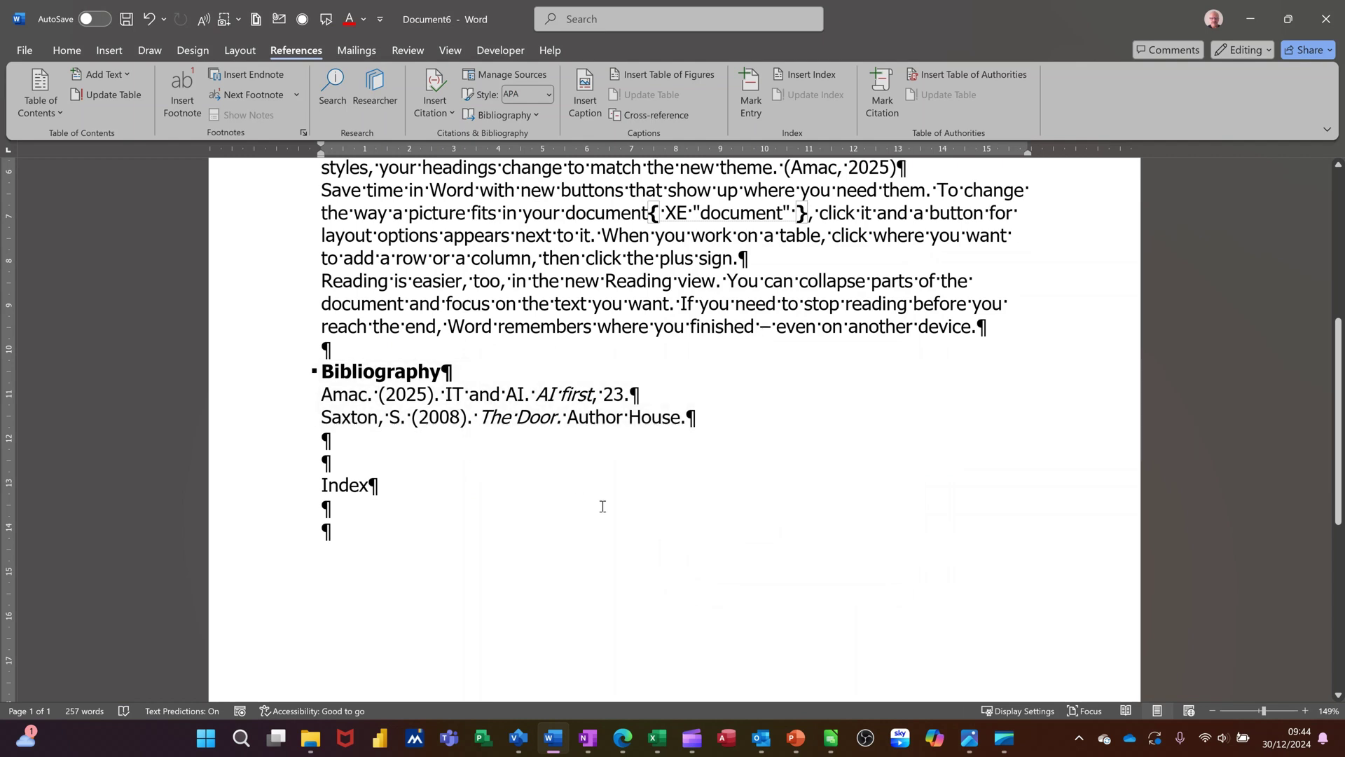
pyautogui.click(357, 538)
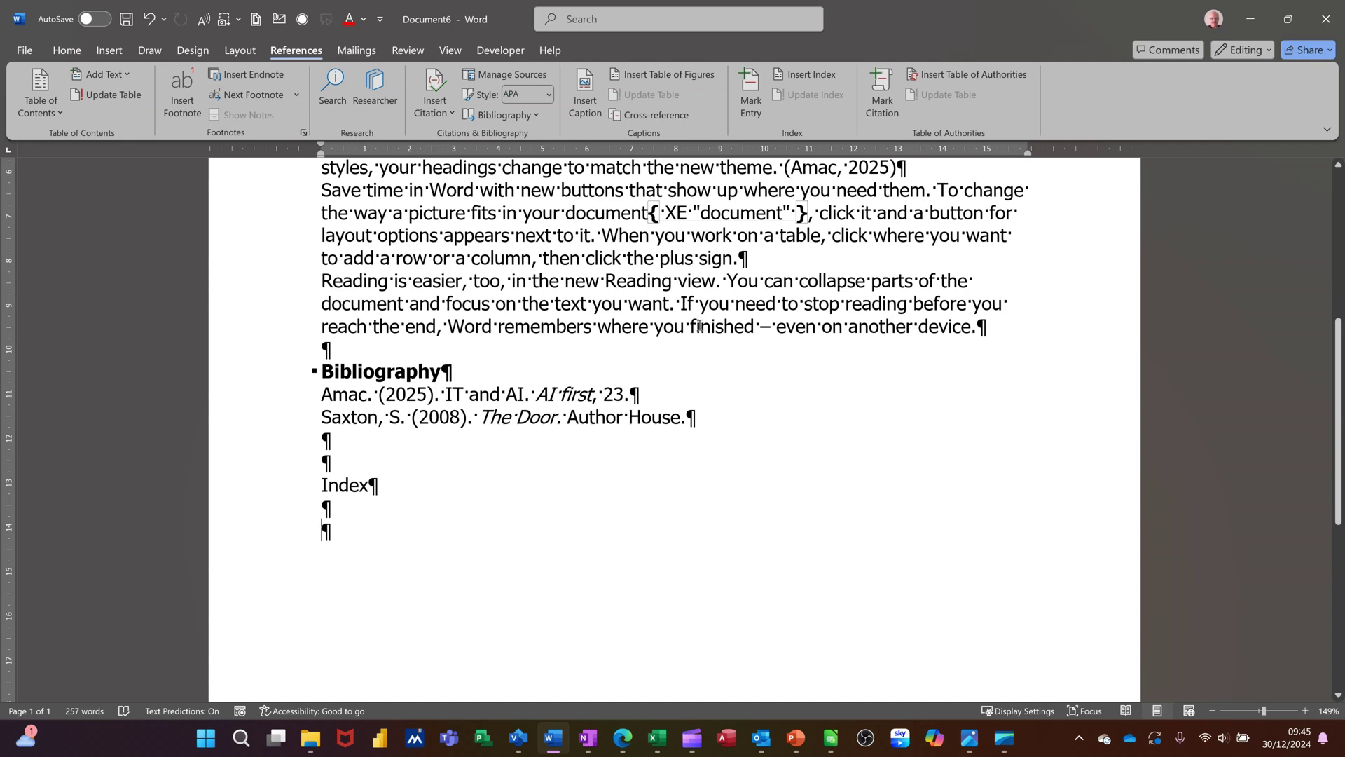
# Open the Insert Index settings and choose the Formal index format
pyautogui.click(810, 73)
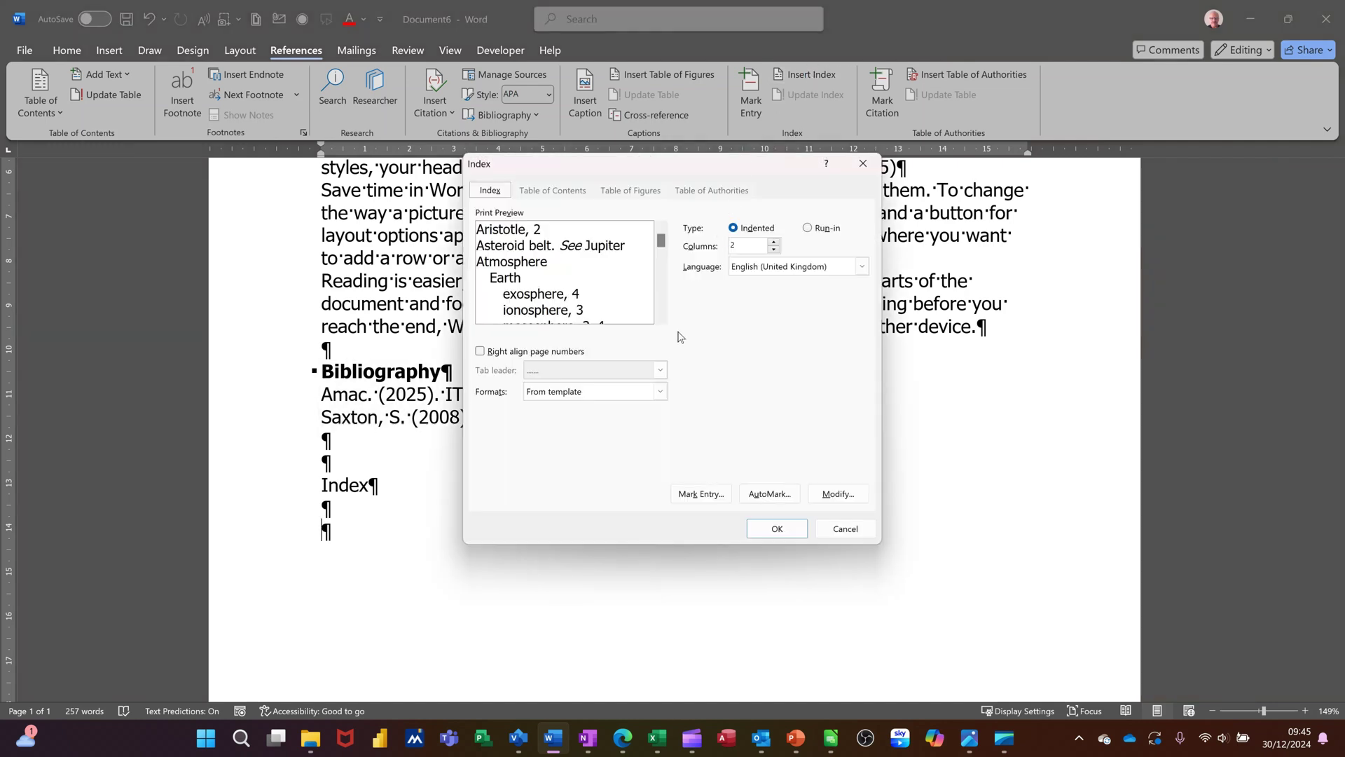
pyautogui.click(660, 391)
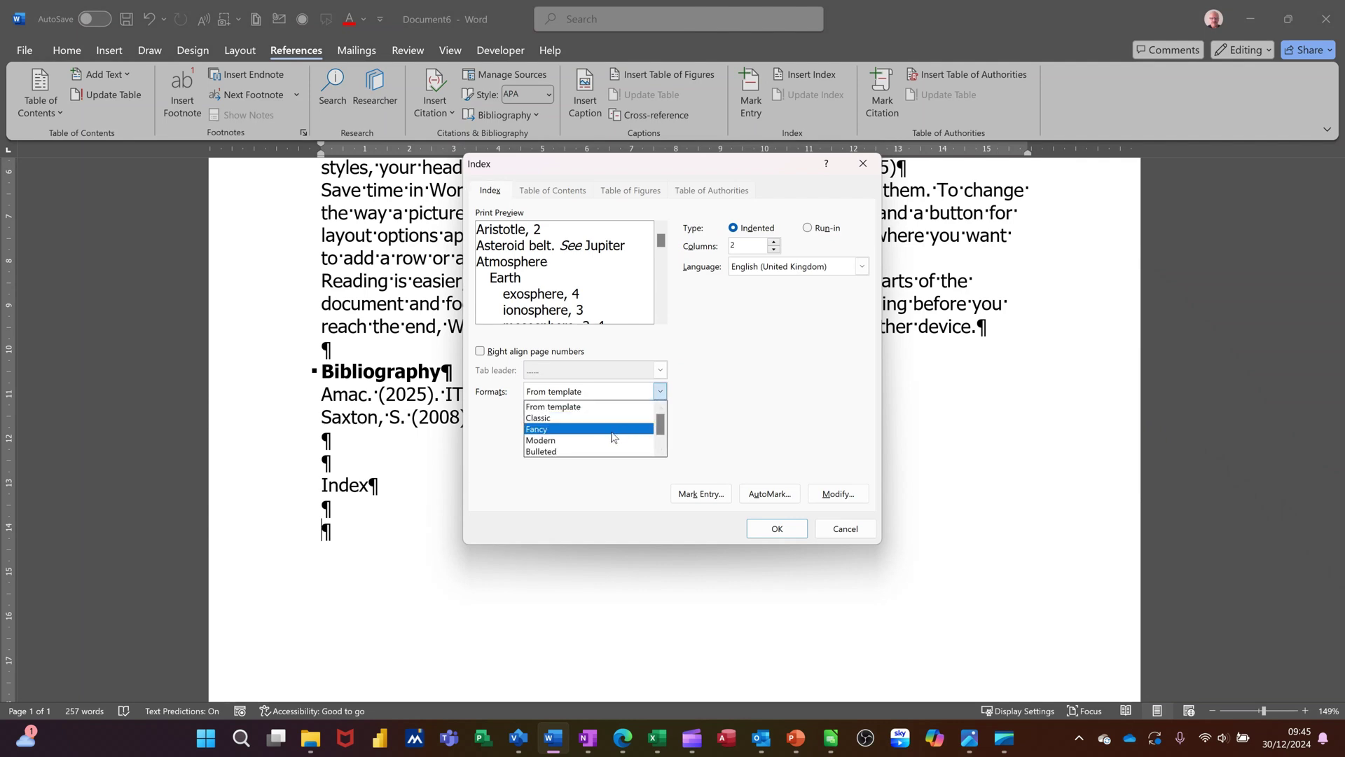
pyautogui.click(567, 452)
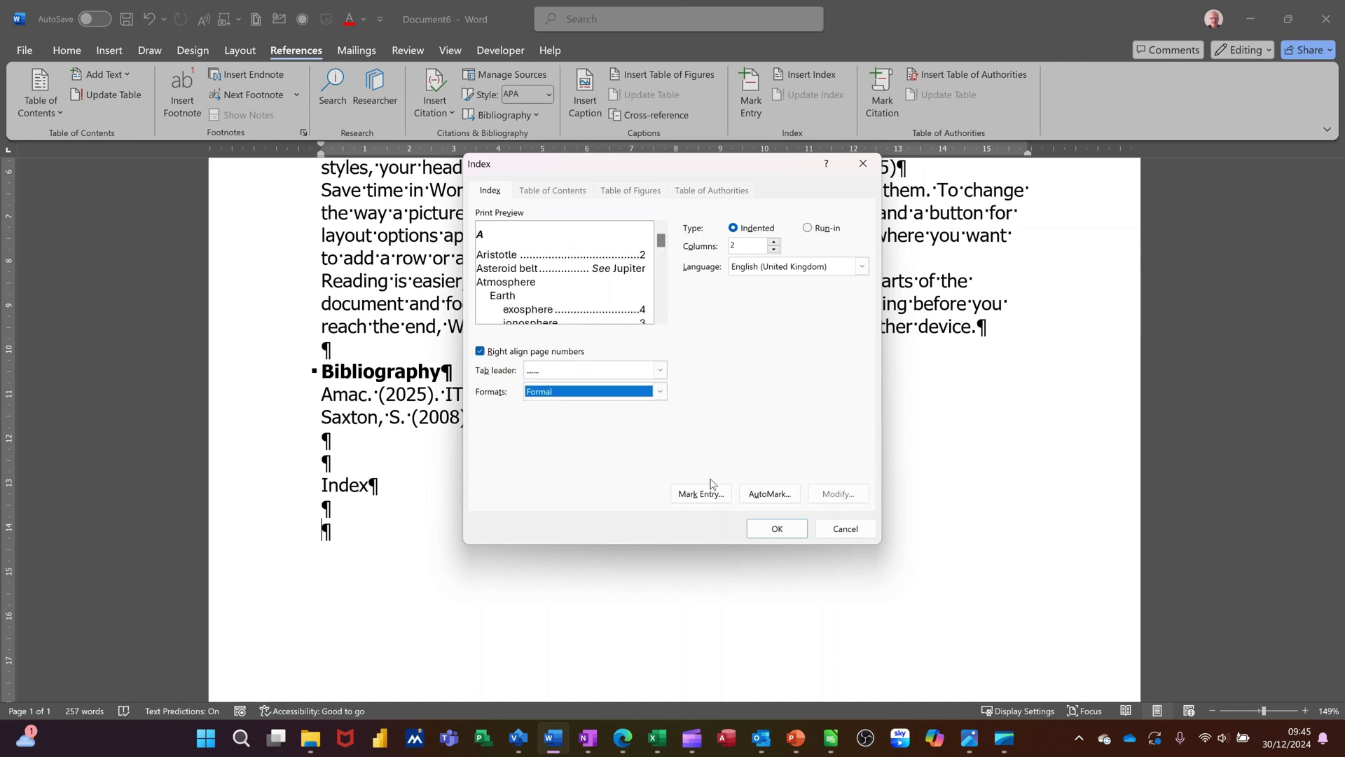
# Insert the two-column Formal index and turn off Show/Hide formatting marks
pyautogui.click(772, 534)
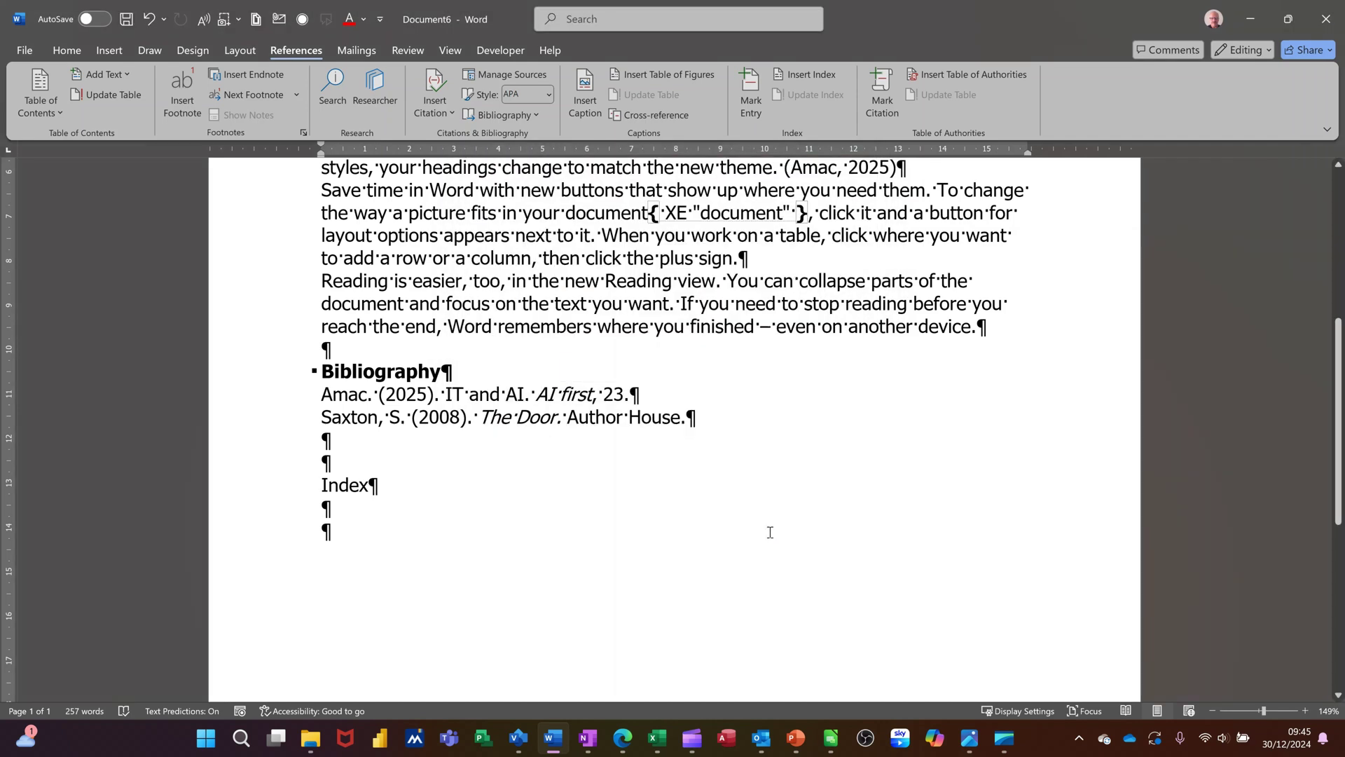
pyautogui.scroll(-3, 823, 456)
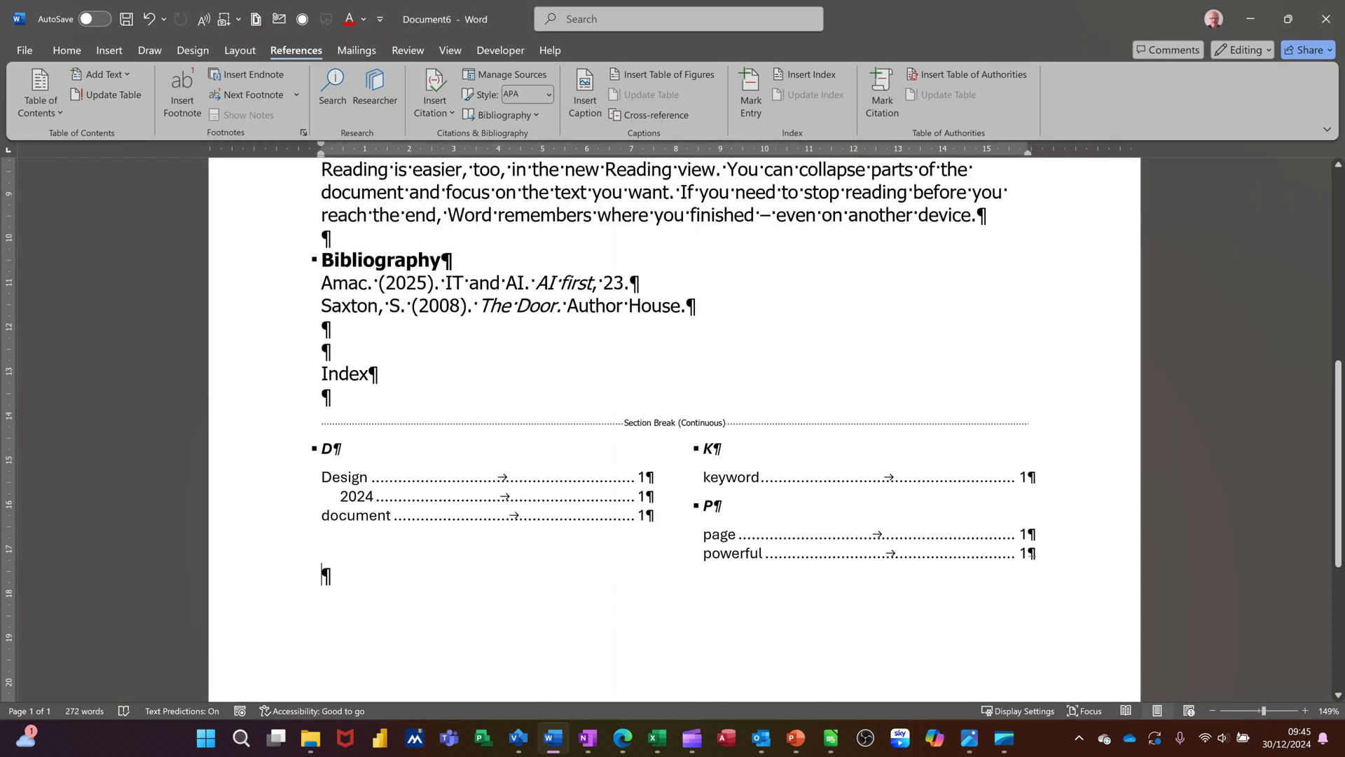
pyautogui.click(67, 50)
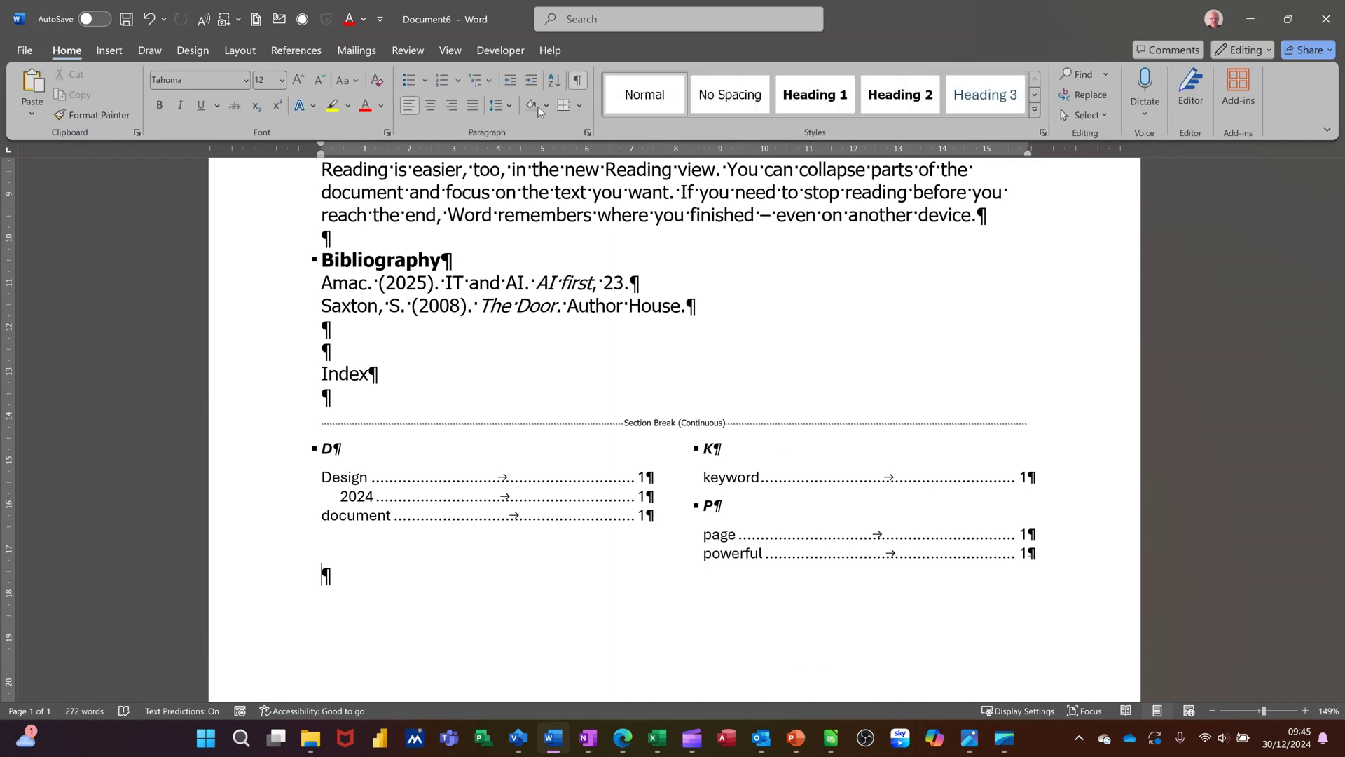
pyautogui.click(578, 81)
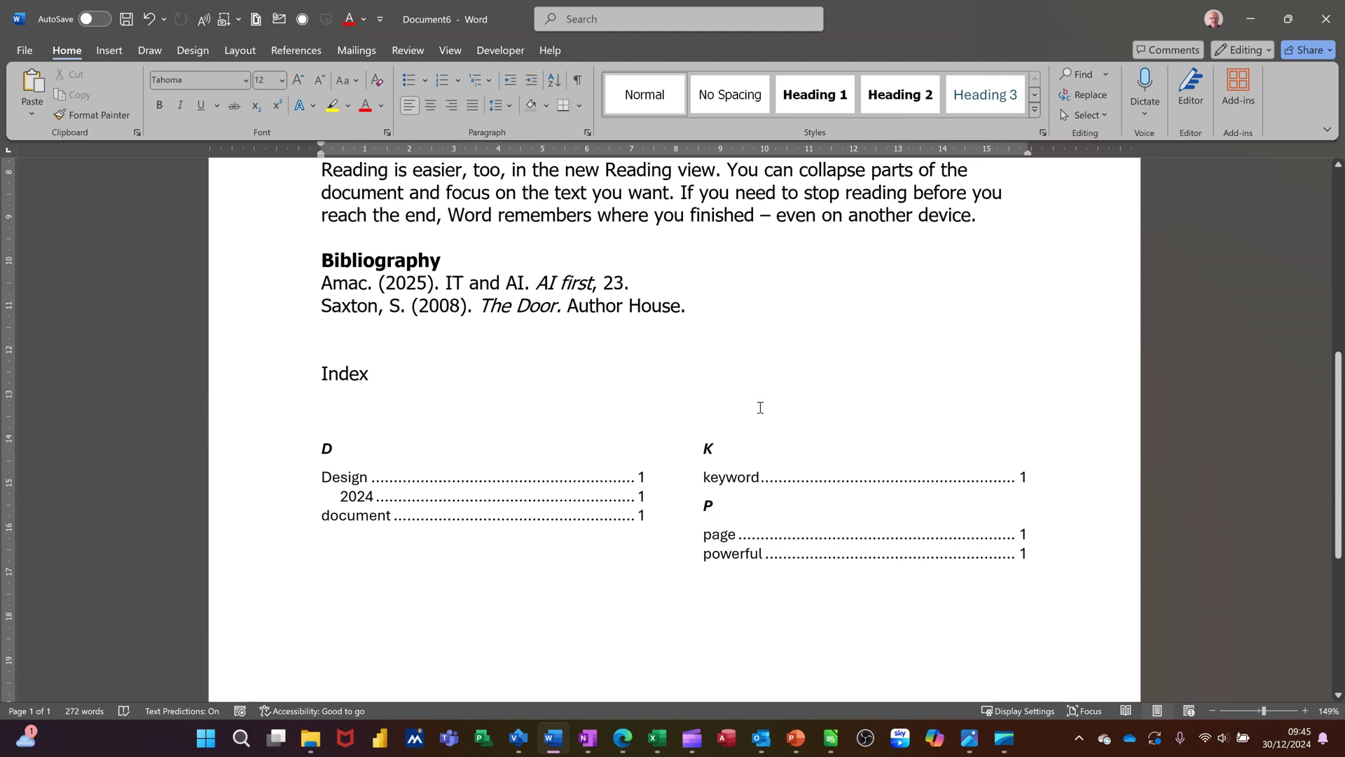
pyautogui.scroll(4, 759, 399)
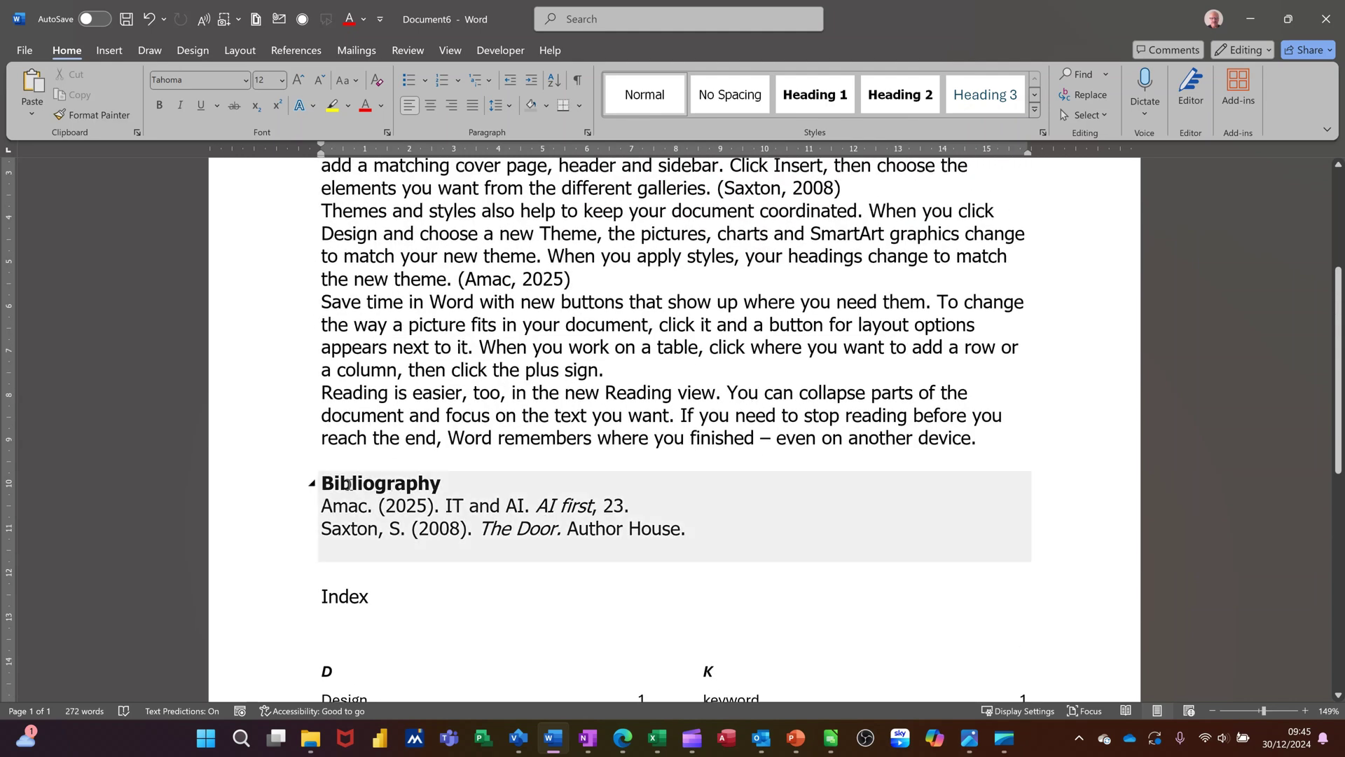
pyautogui.scroll(-2, 591, 564)
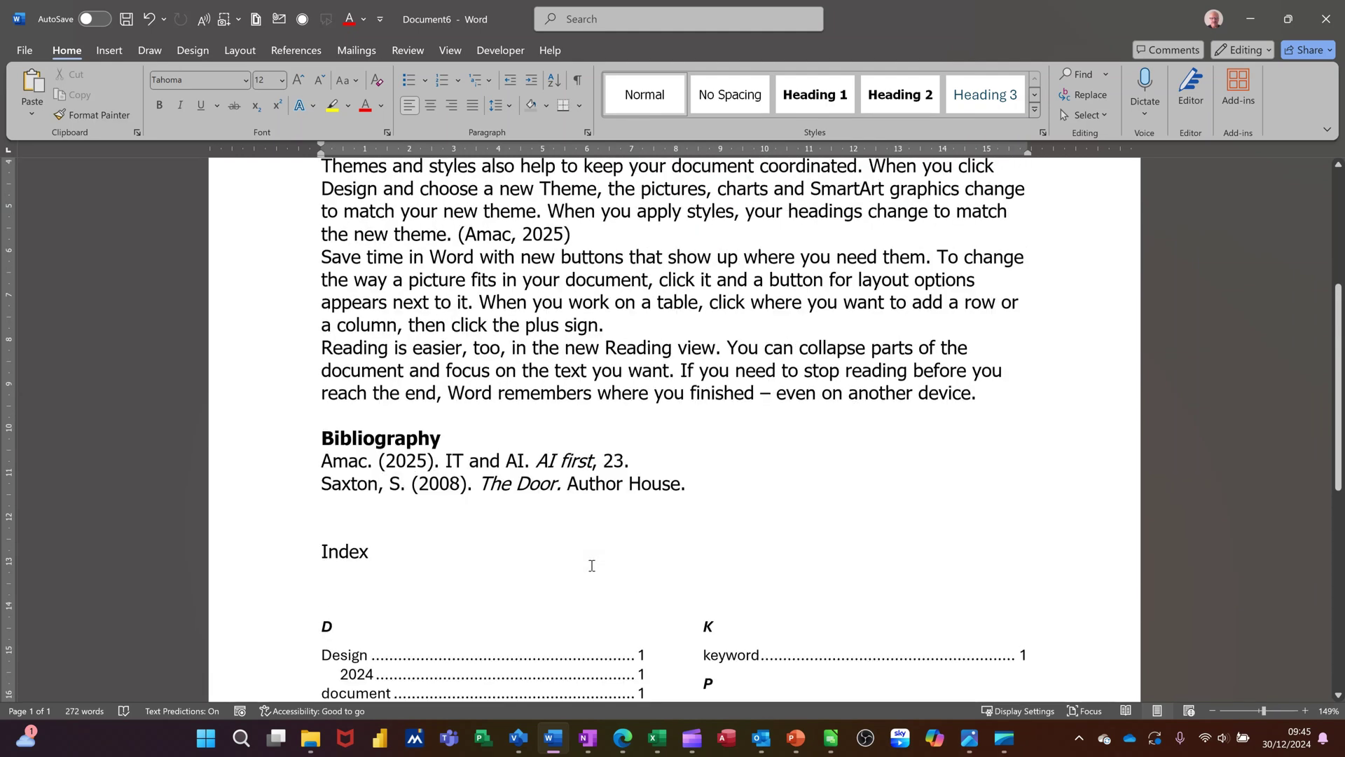
pyautogui.scroll(-2, 393, 588)
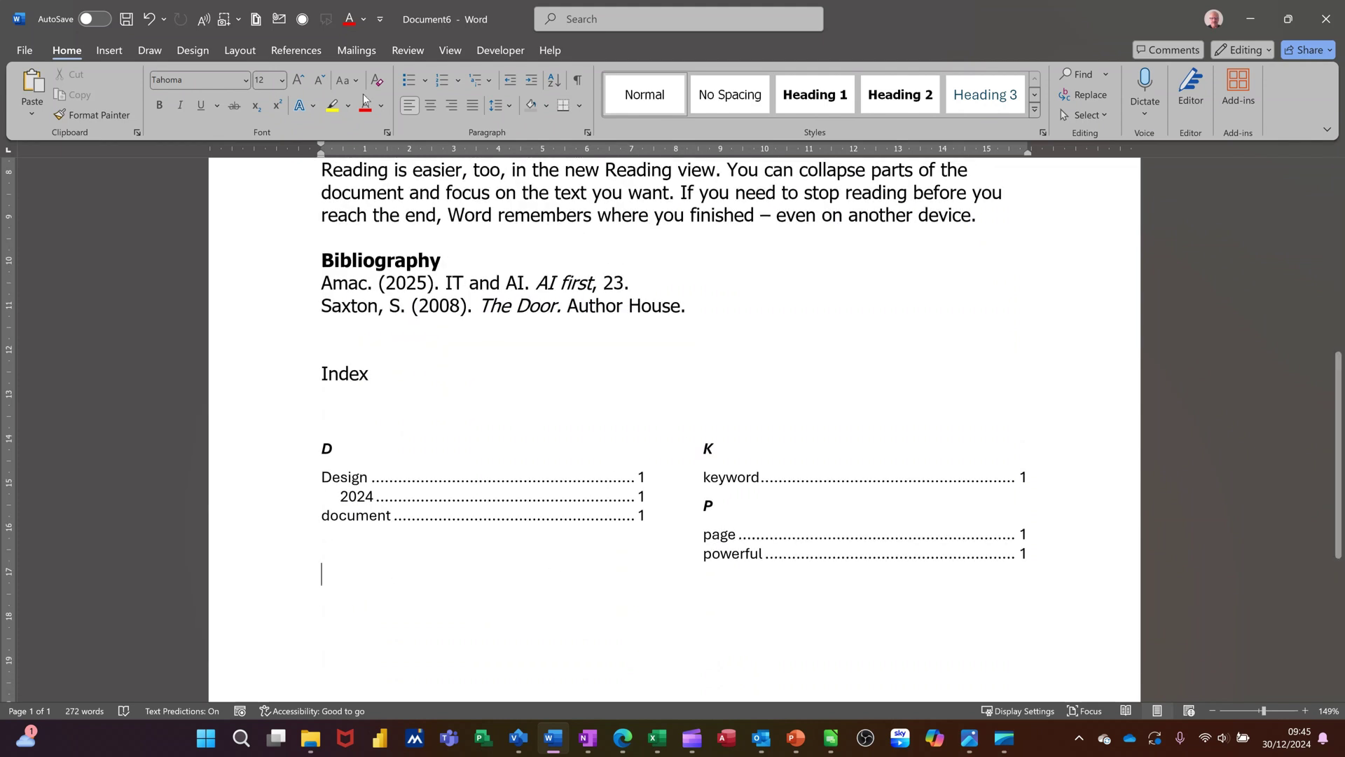
# Select 'powerful' in the opening paragraph and start marking it as a citation
pyautogui.click(289, 49)
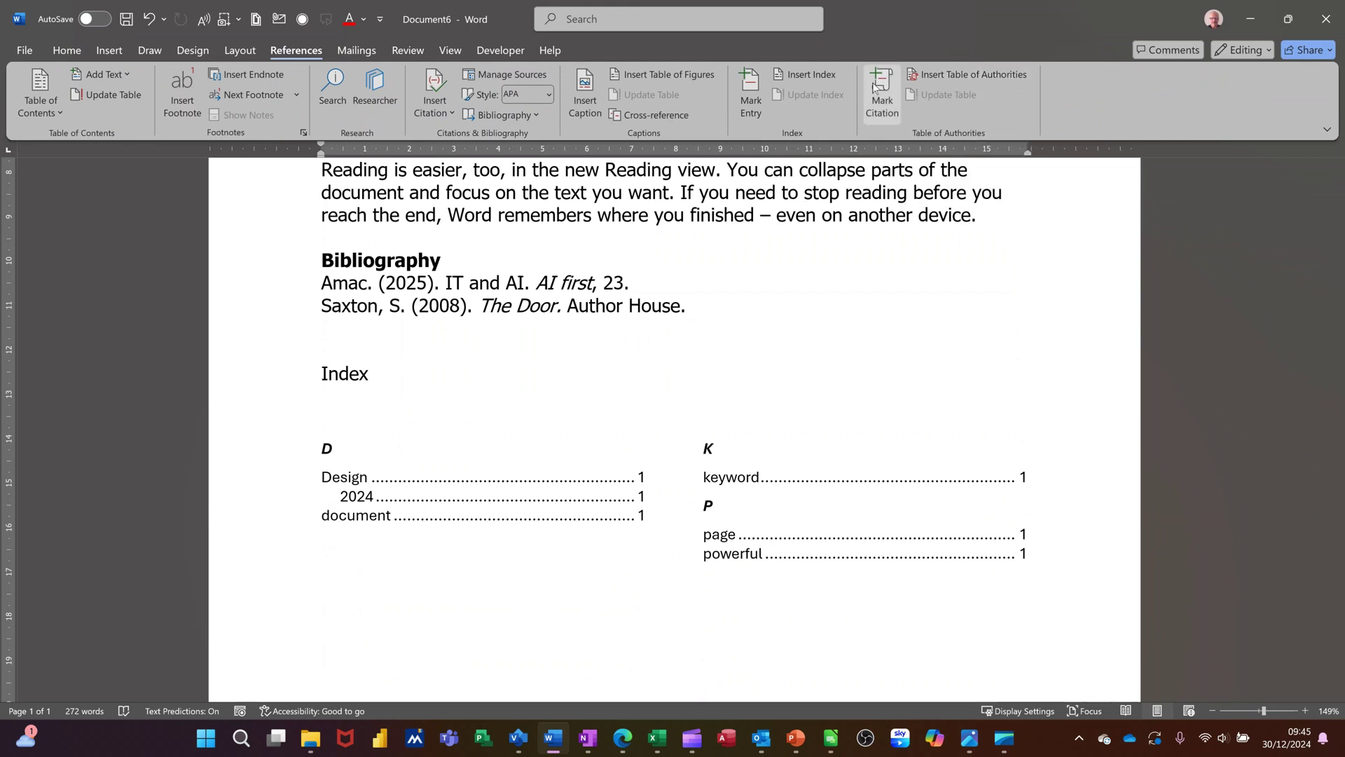
pyautogui.scroll(7, 706, 423)
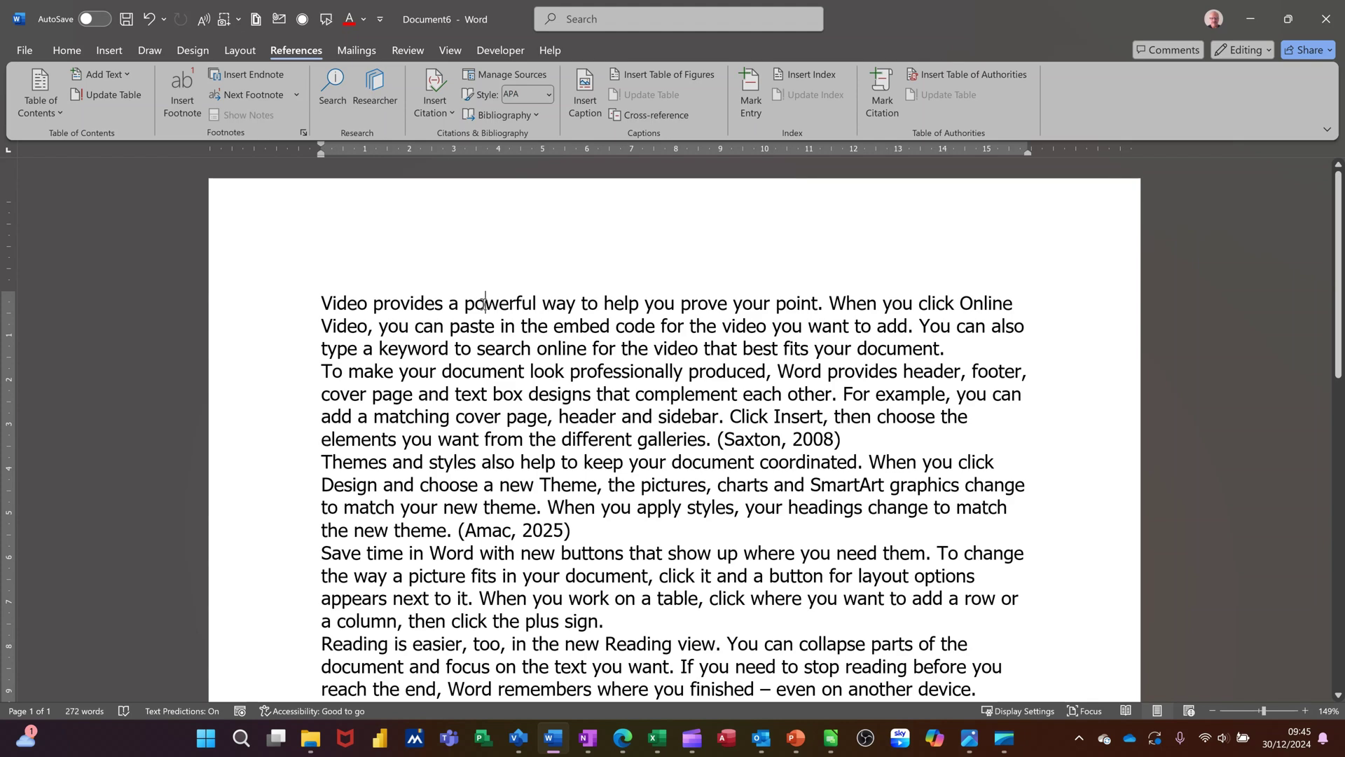
pyautogui.doubleClick(485, 302)
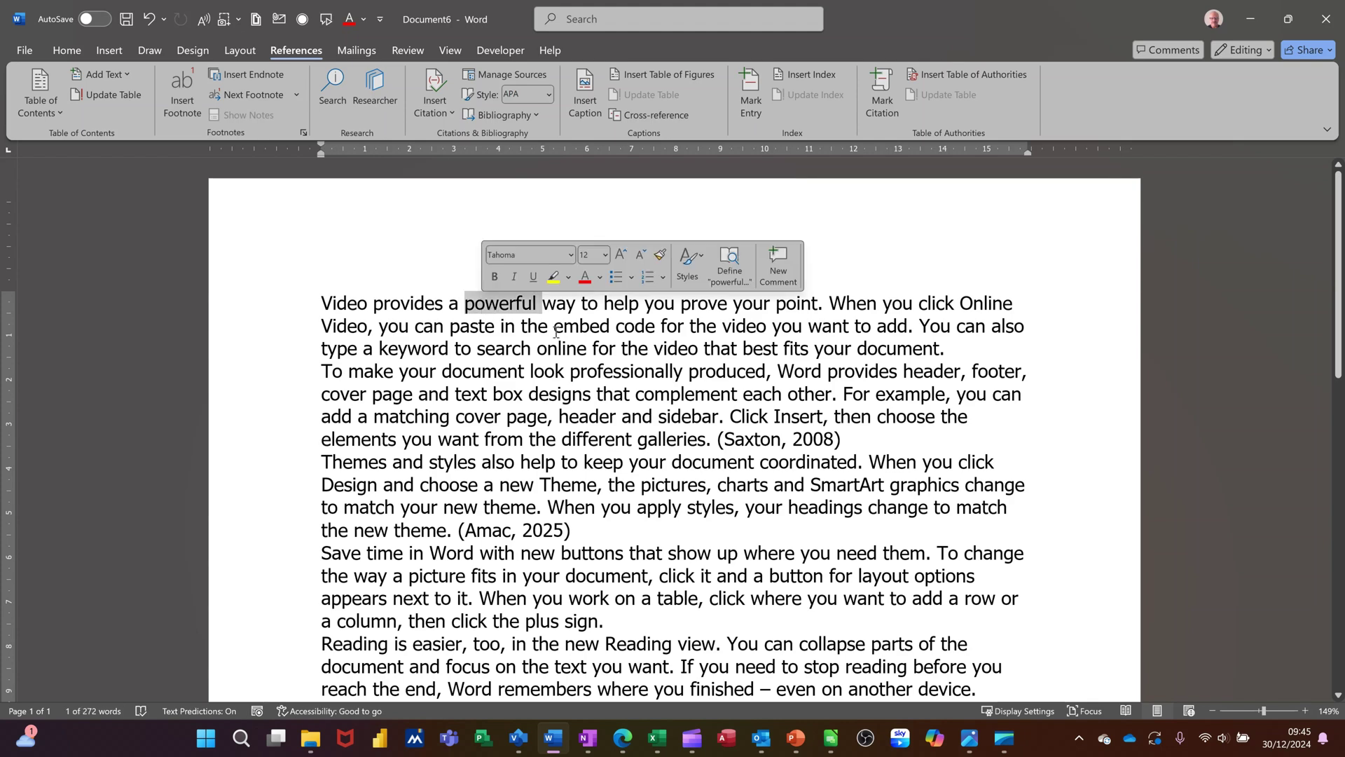
pyautogui.click(884, 89)
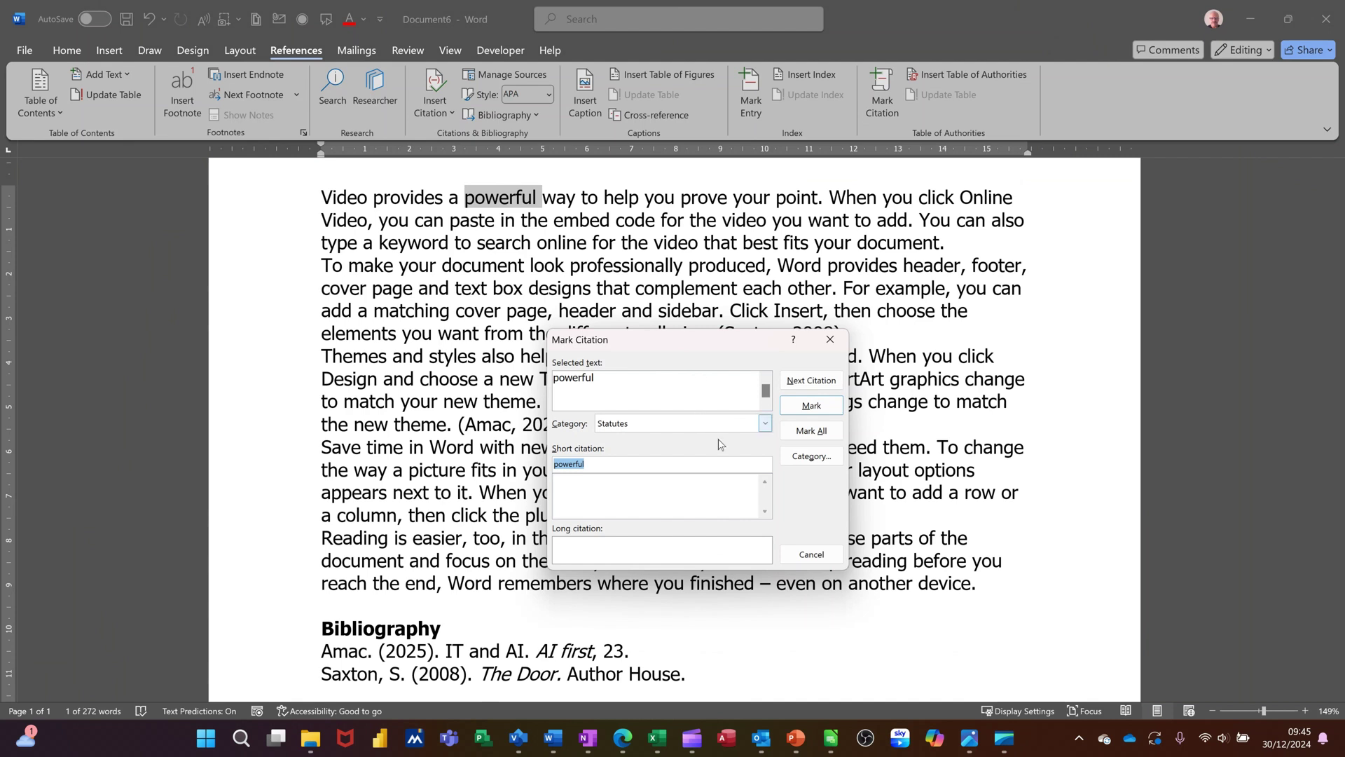
# Mark 'powerful' as a citation in the Cases category, then select the word 'video'
pyautogui.click(766, 424)
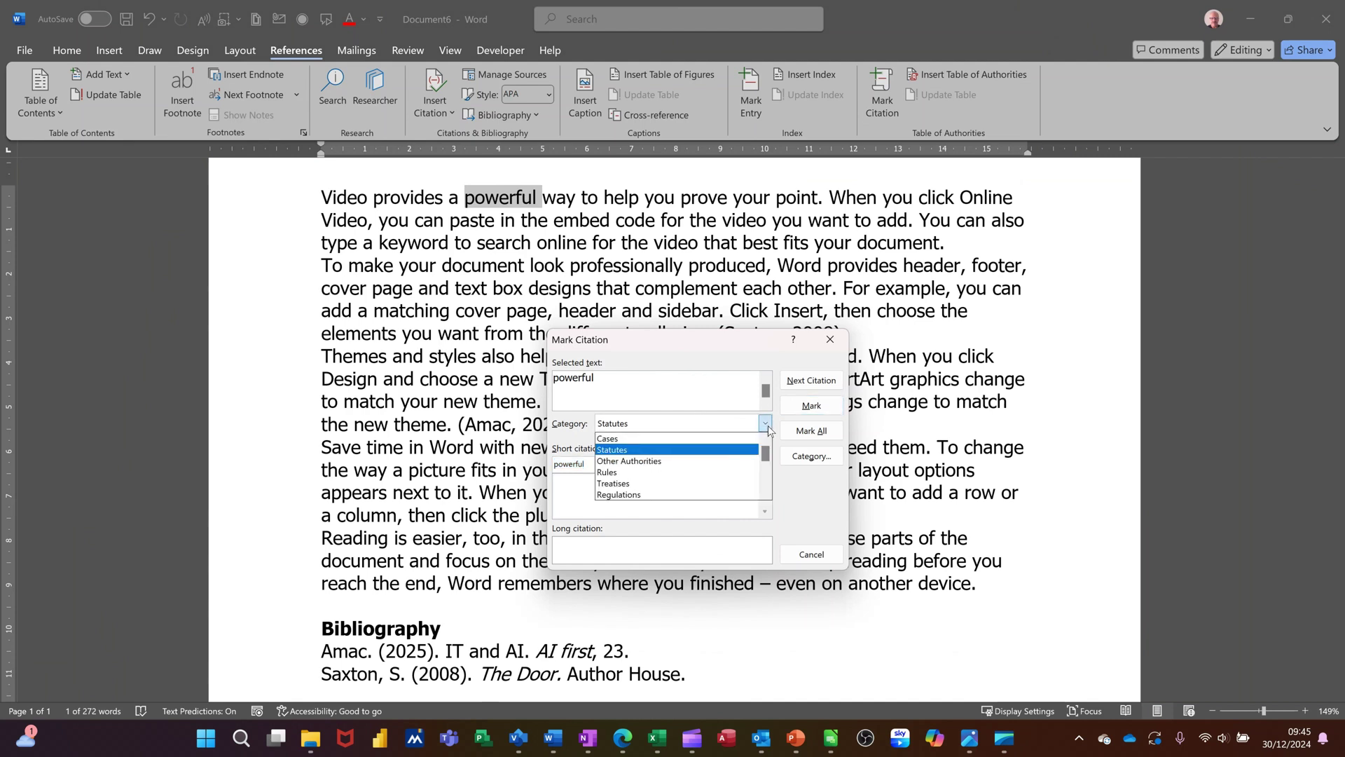
pyautogui.click(618, 440)
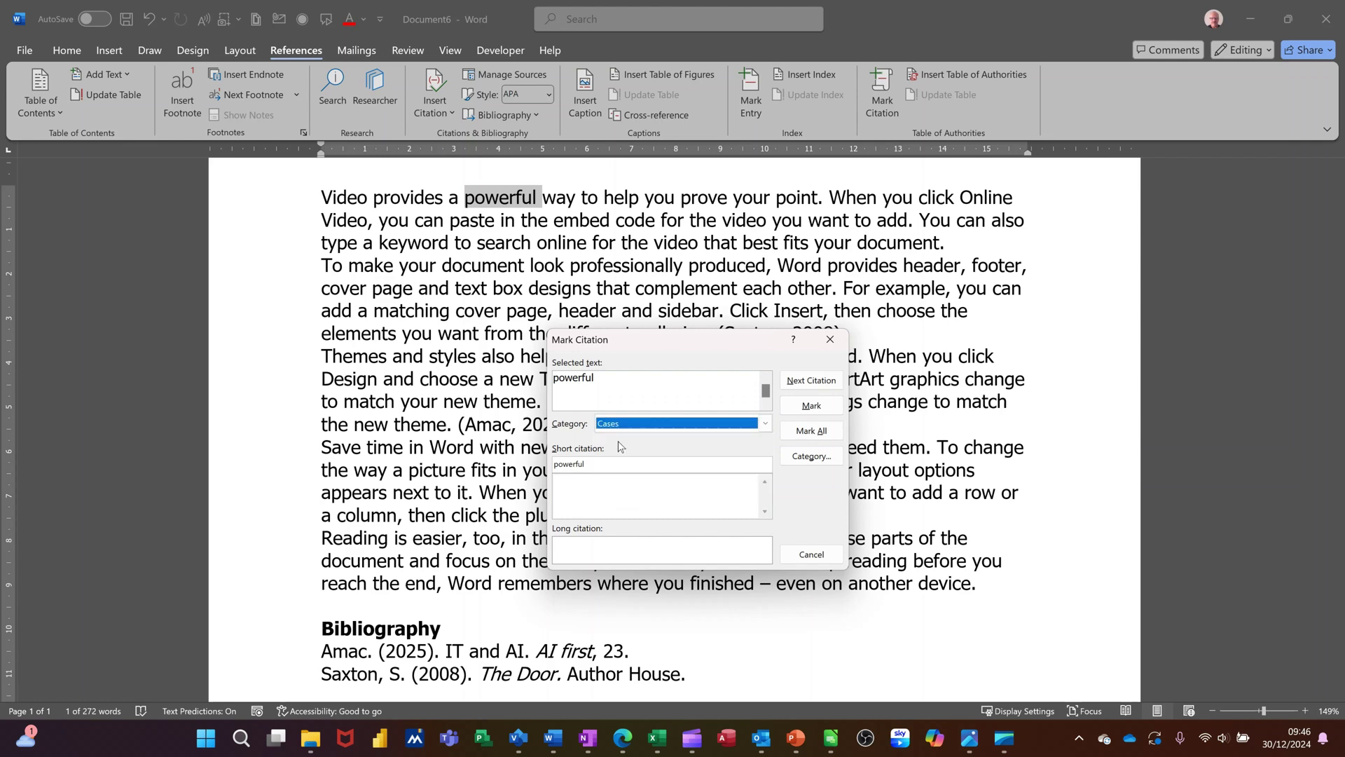
pyautogui.click(805, 410)
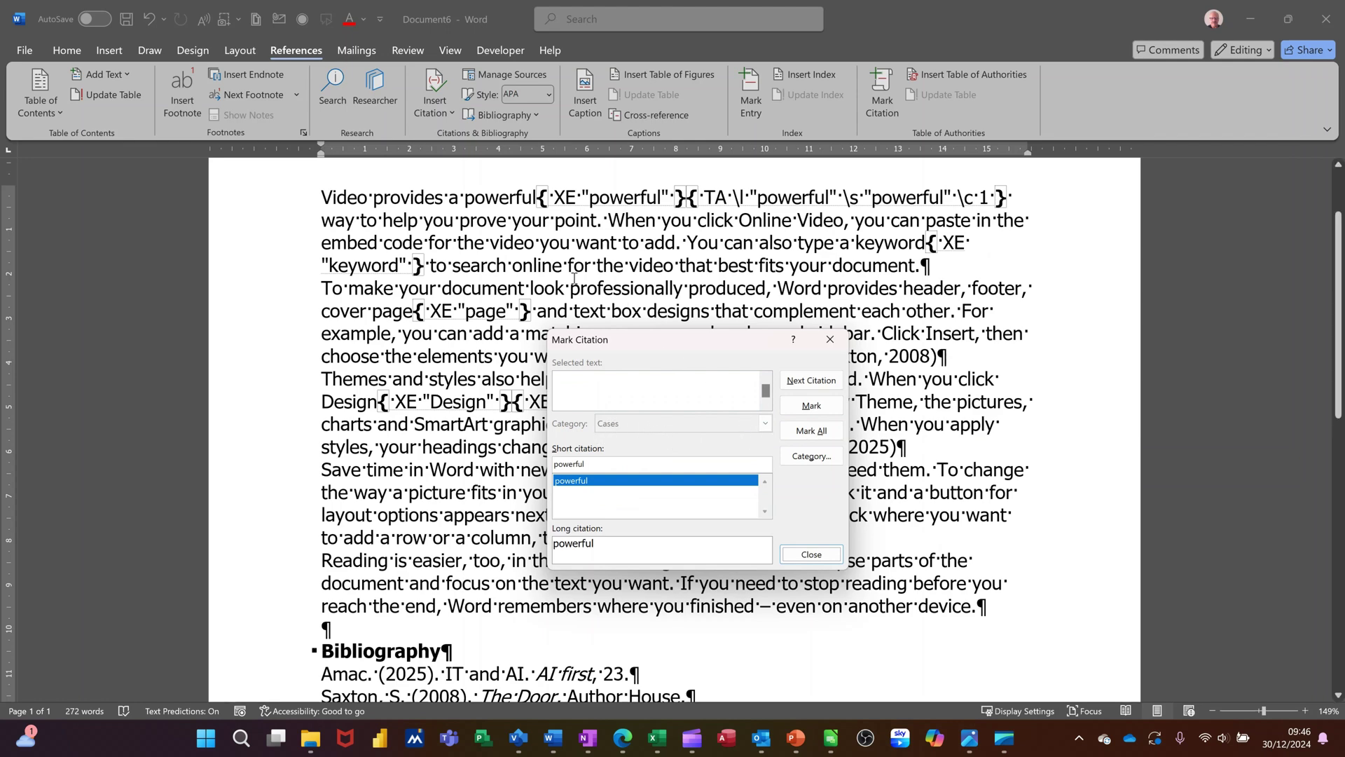
pyautogui.doubleClick(511, 245)
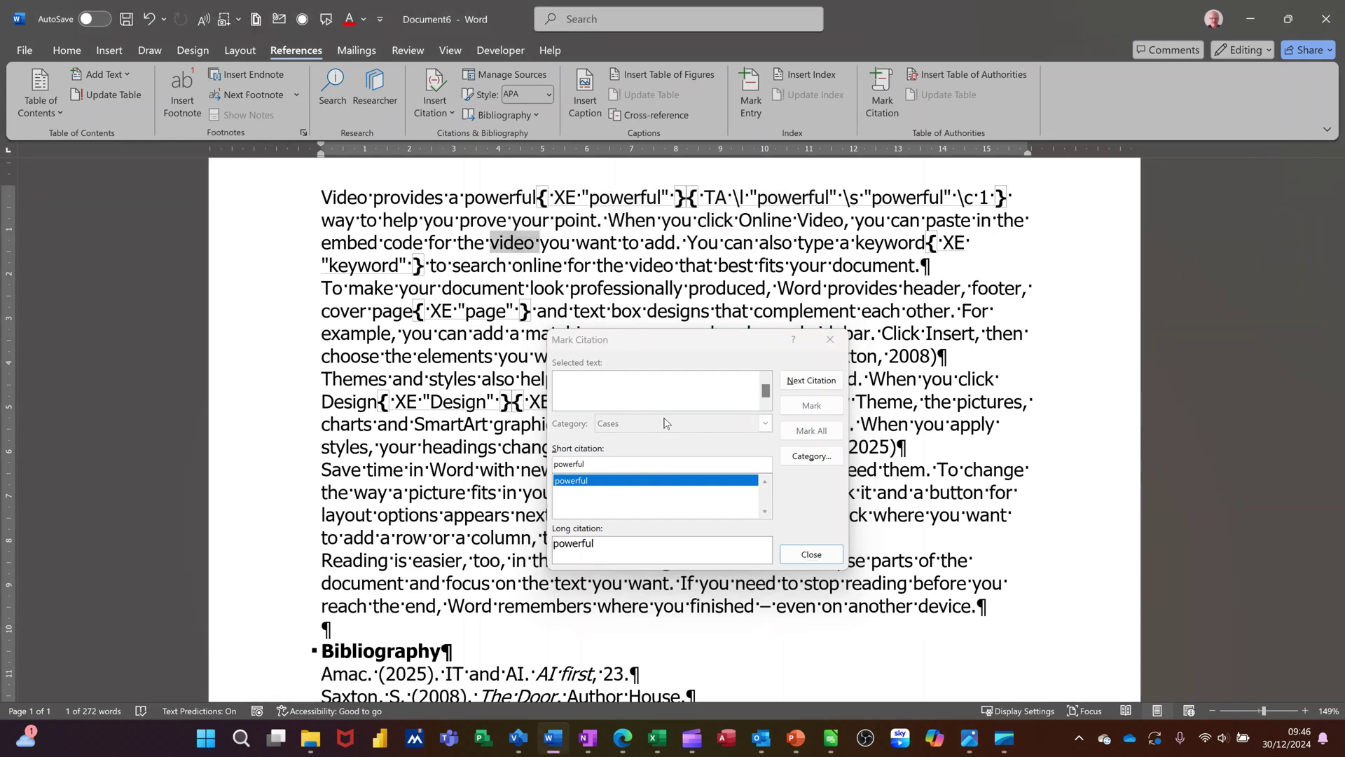
# Jump to the next citation and switch the citation category to Statutes
pyautogui.click(811, 380)
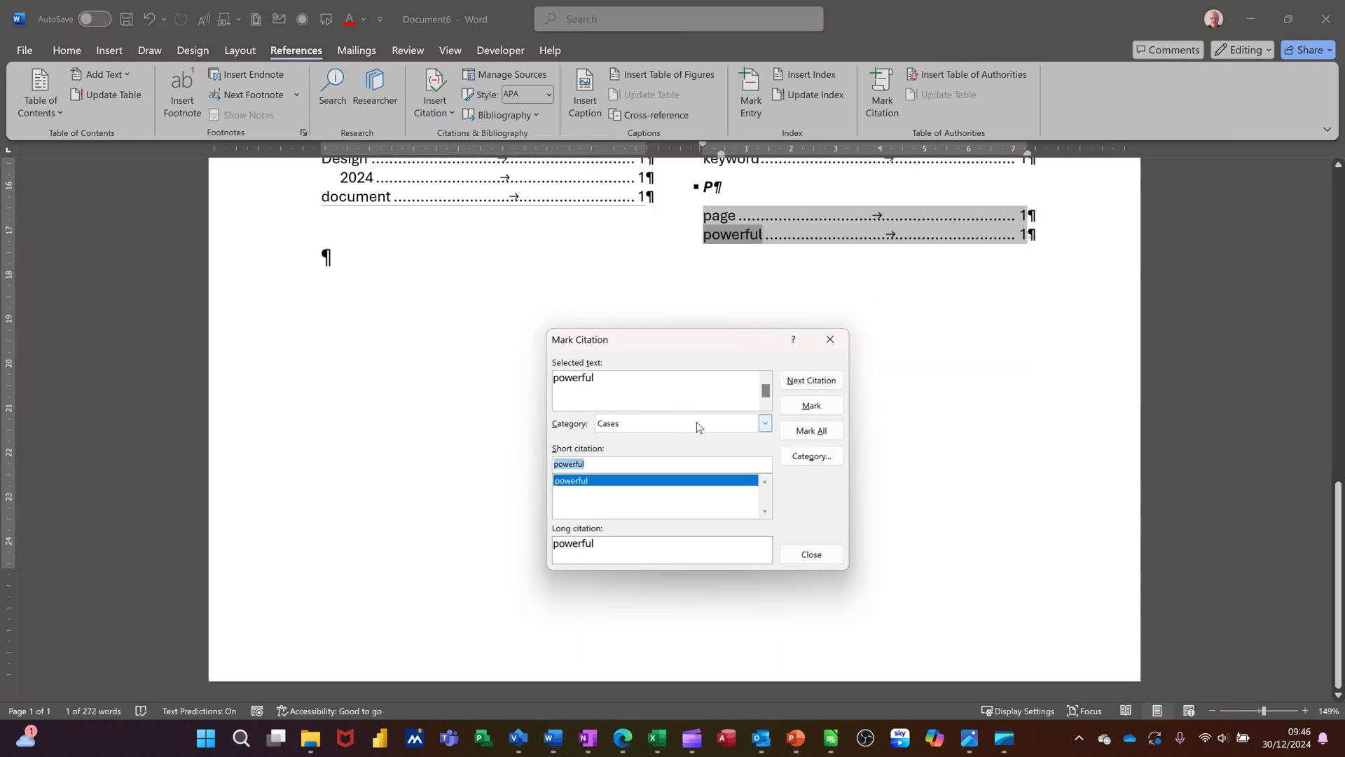
pyautogui.click(767, 425)
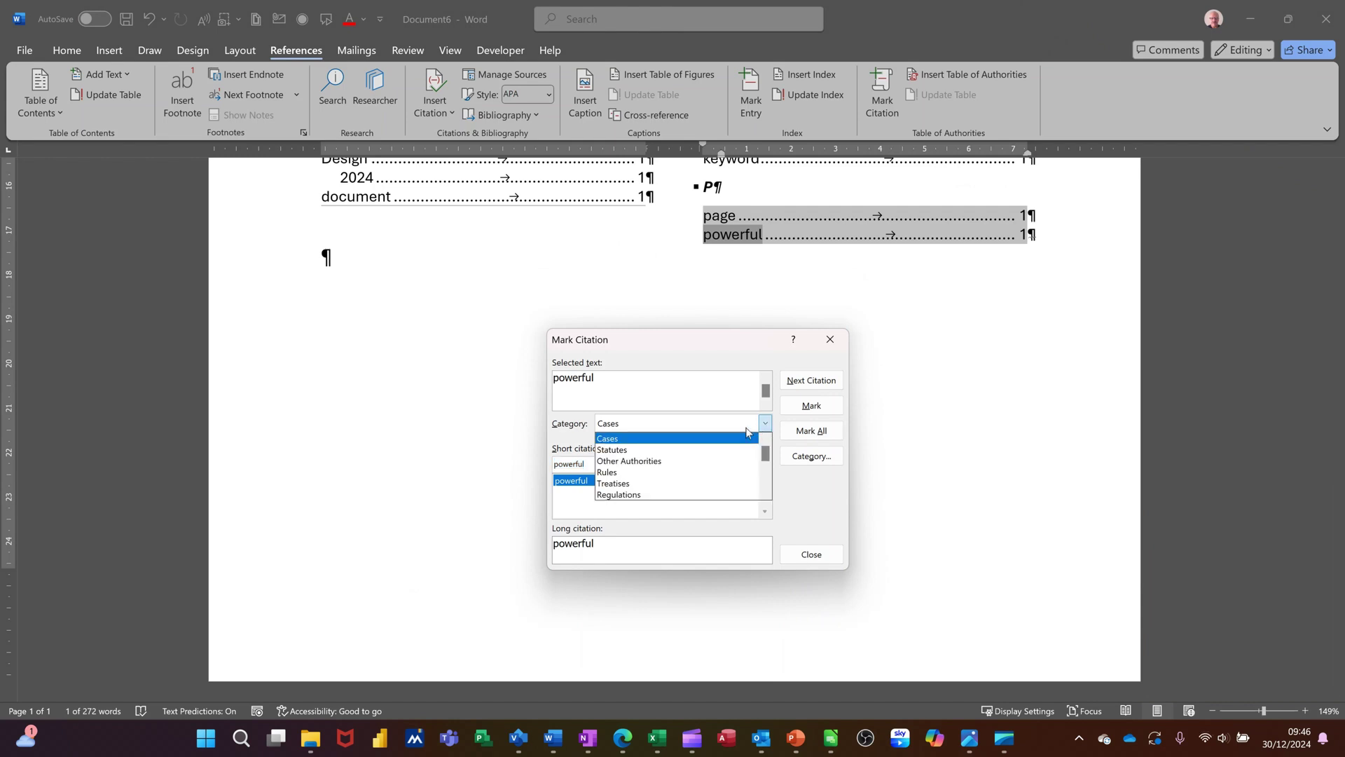
pyautogui.click(681, 453)
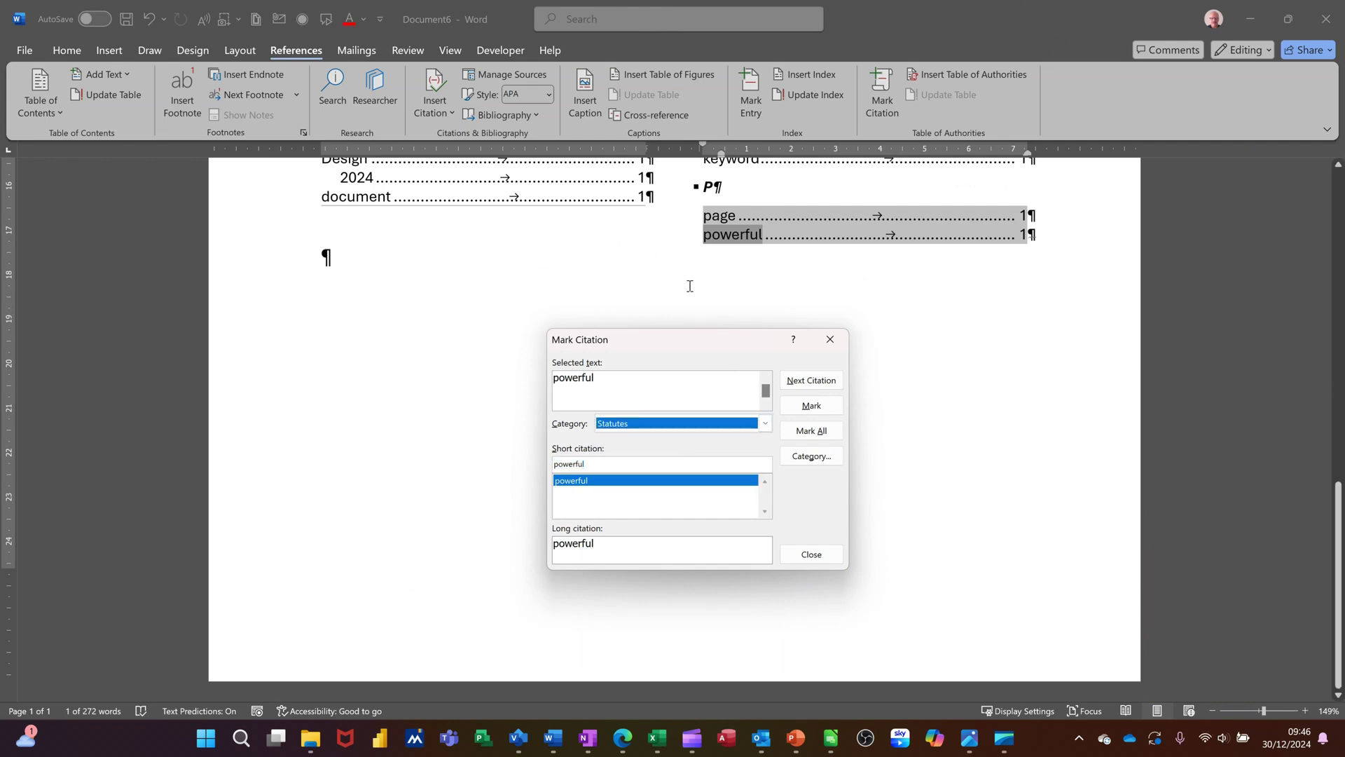
pyautogui.scroll(1, 664, 269)
pyautogui.scroll(15, 664, 269)
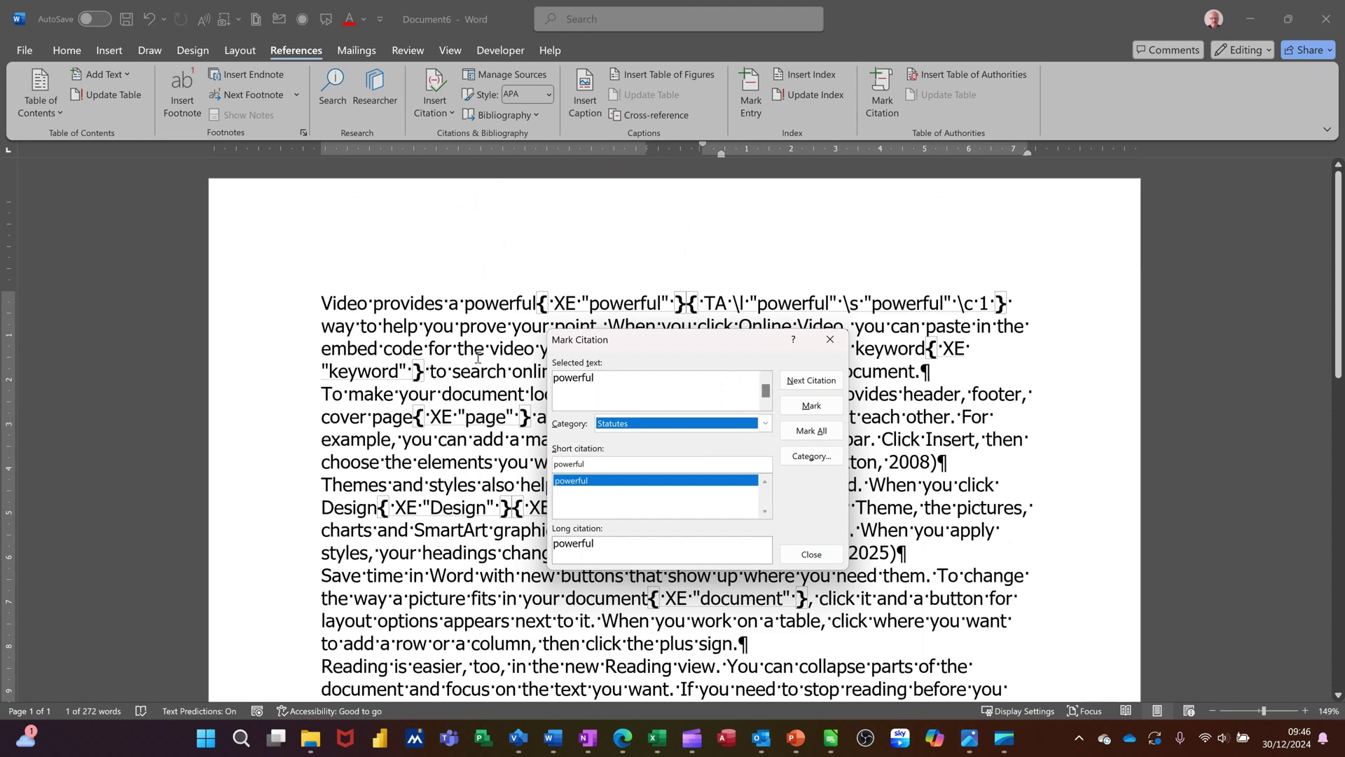
# Mark the words 'choose' and 'layout' as Statutes citations
pyautogui.doubleClick(347, 467)
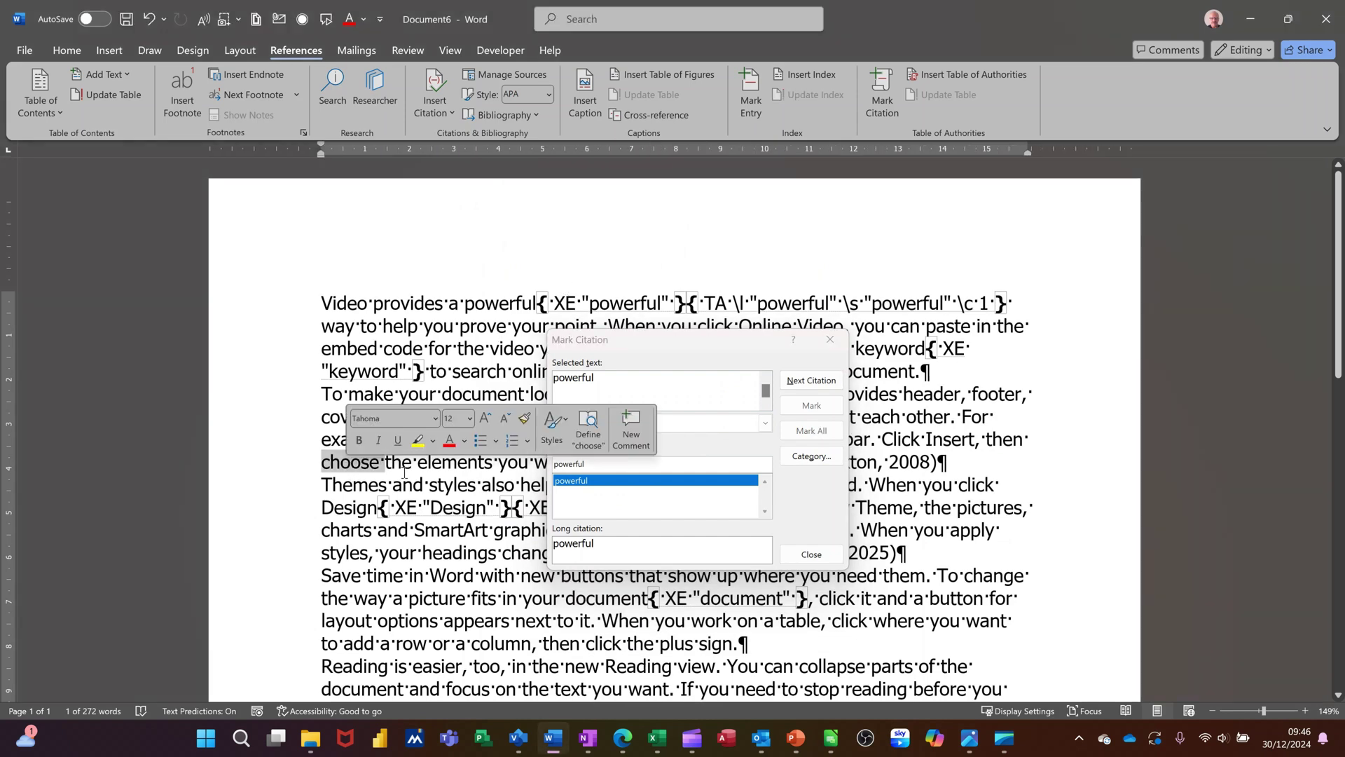
pyautogui.click(797, 410)
pyautogui.click(797, 409)
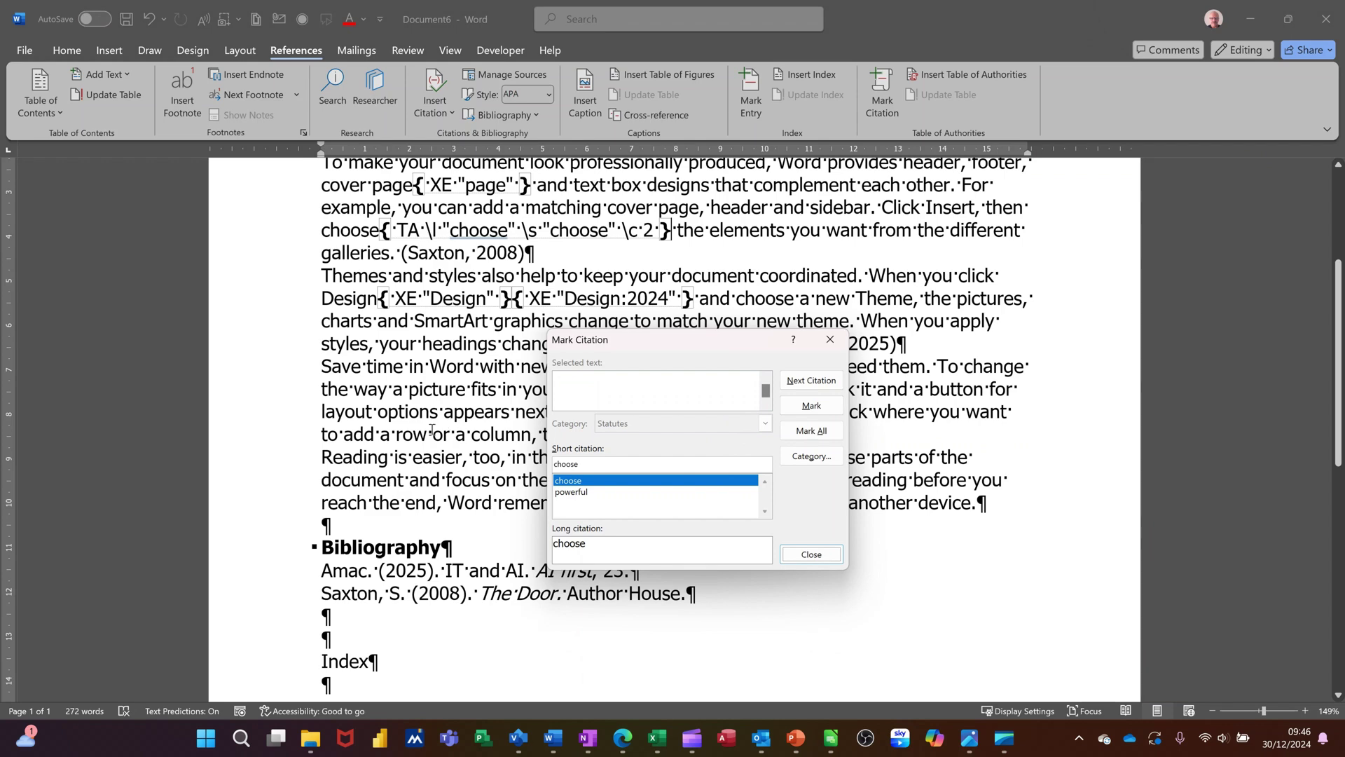
pyautogui.doubleClick(349, 412)
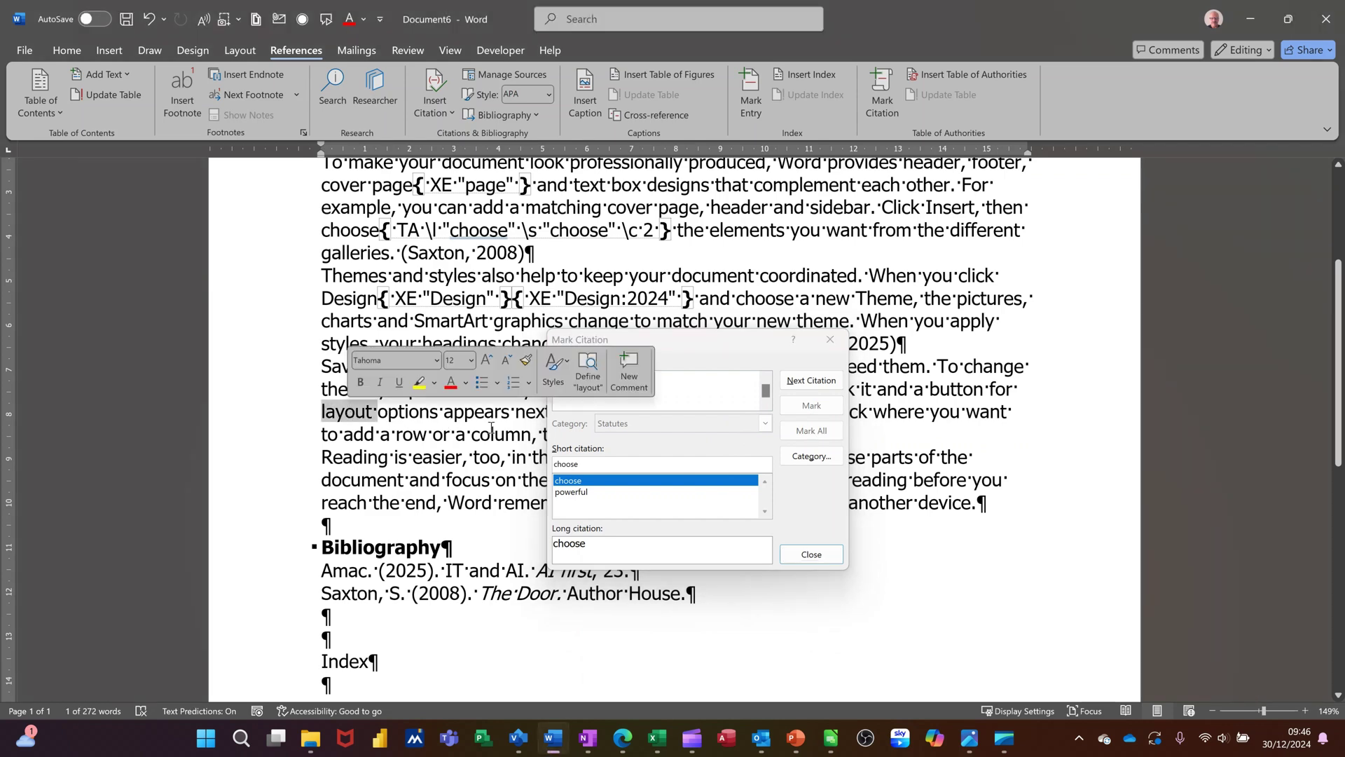
pyautogui.click(796, 409)
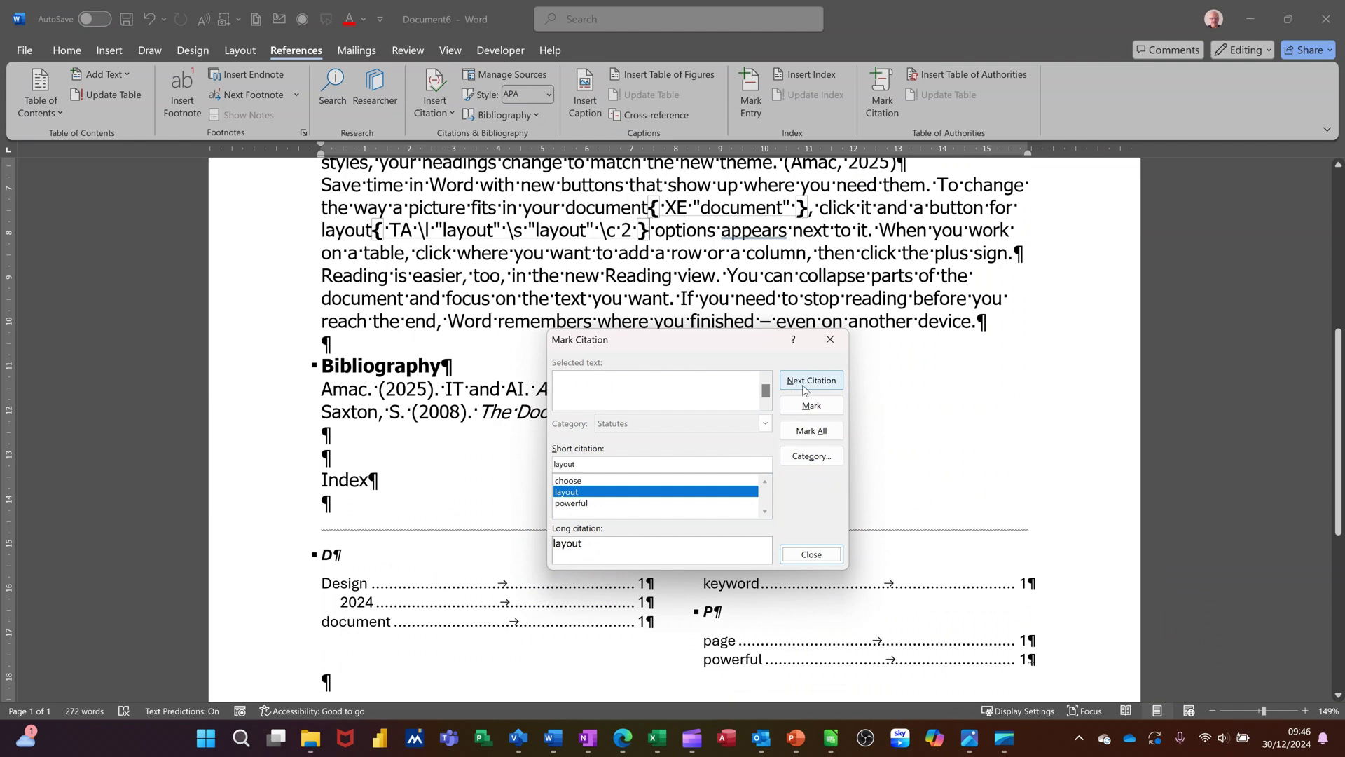
# Set the category to Treatises and mark the word 'Themes' as a citation
pyautogui.click(810, 381)
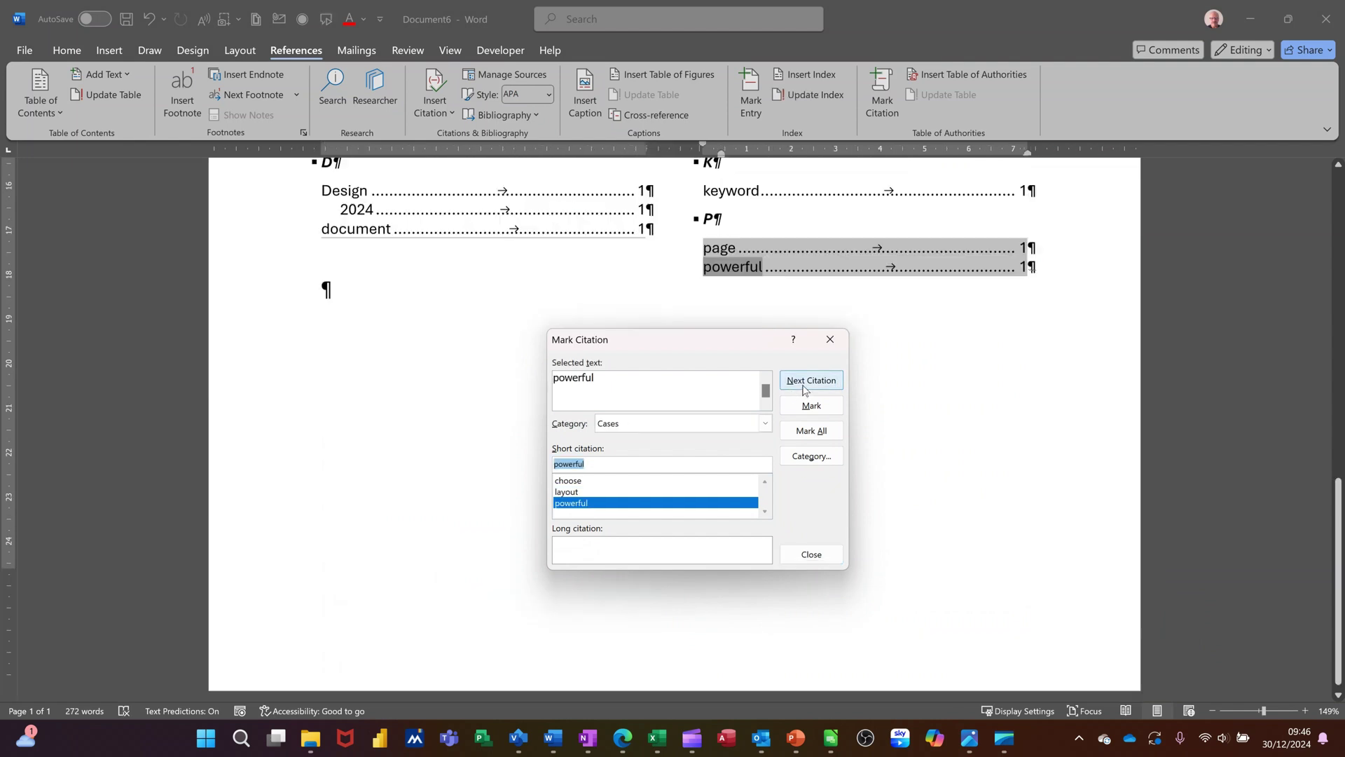
pyautogui.click(763, 424)
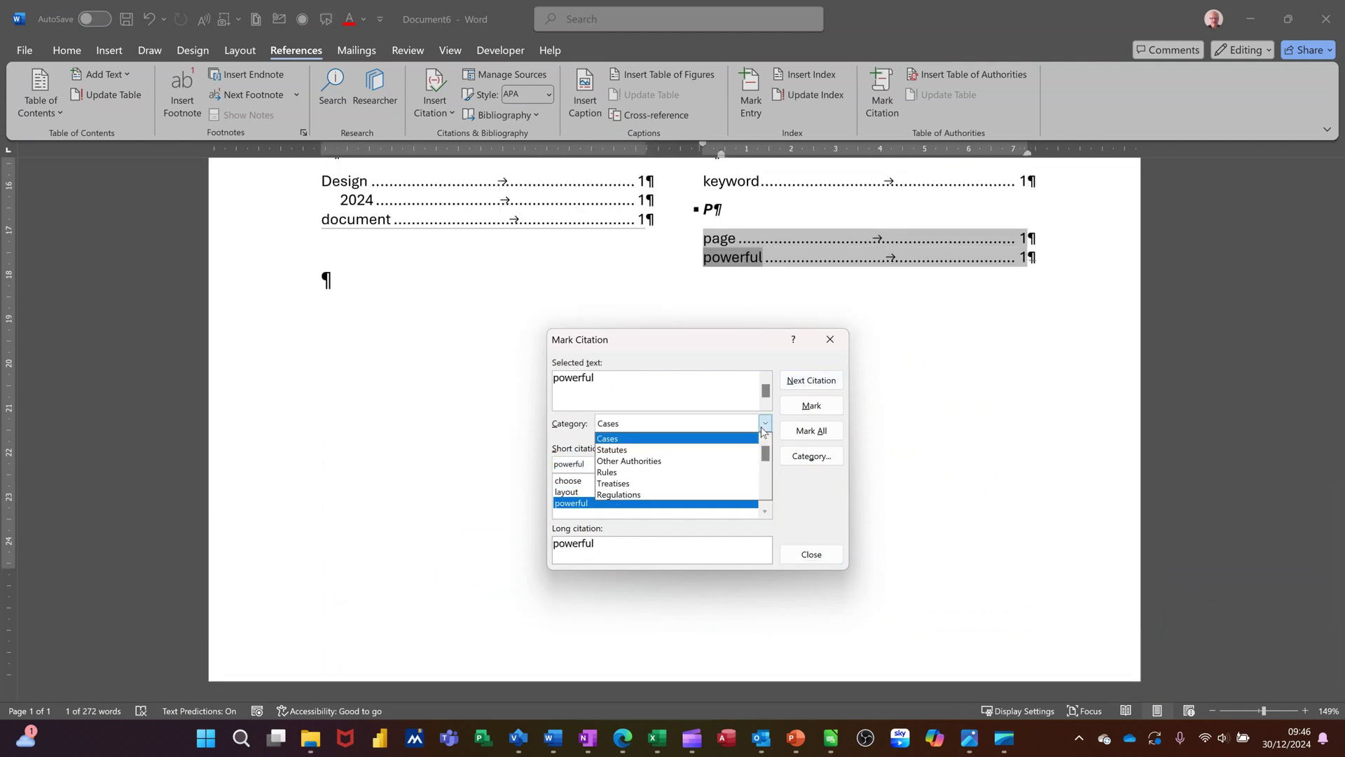
pyautogui.click(664, 484)
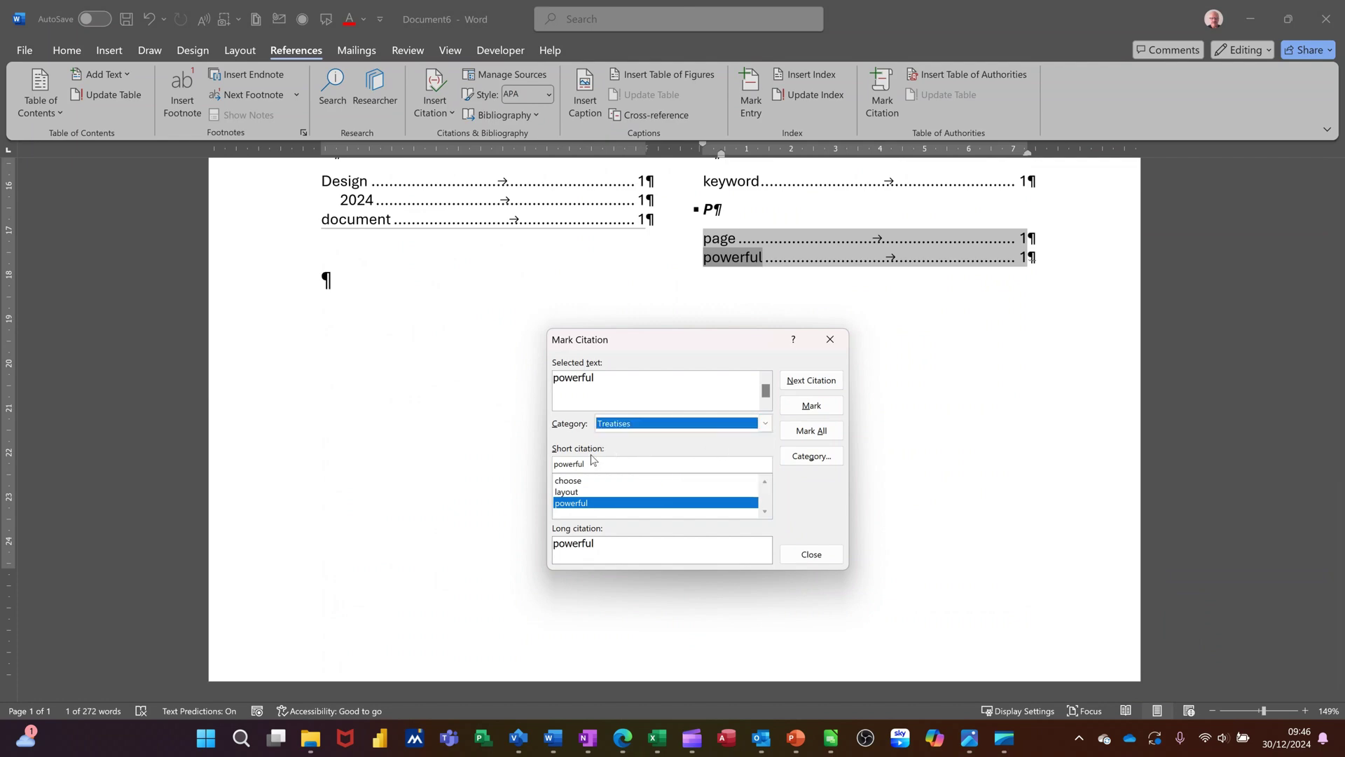
pyautogui.scroll(15, 456, 297)
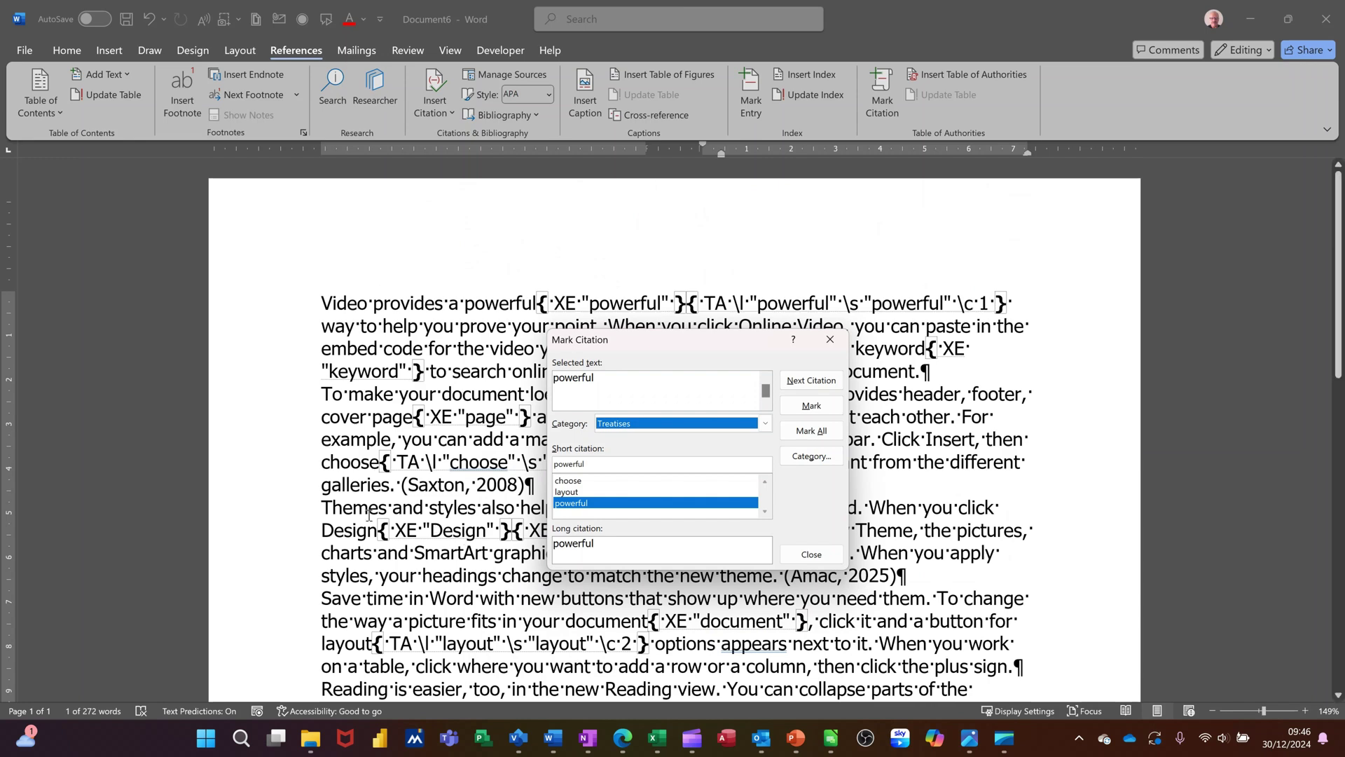
pyautogui.doubleClick(355, 512)
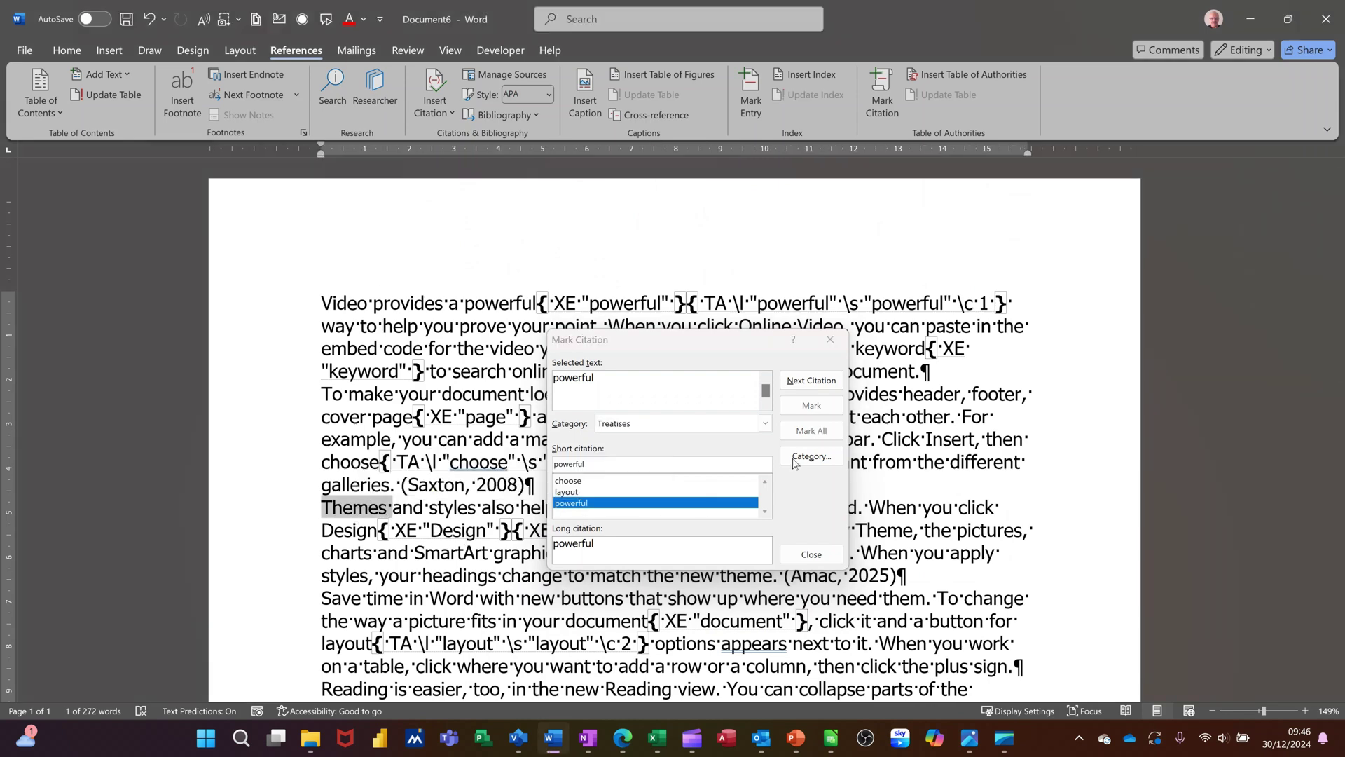
pyautogui.click(805, 408)
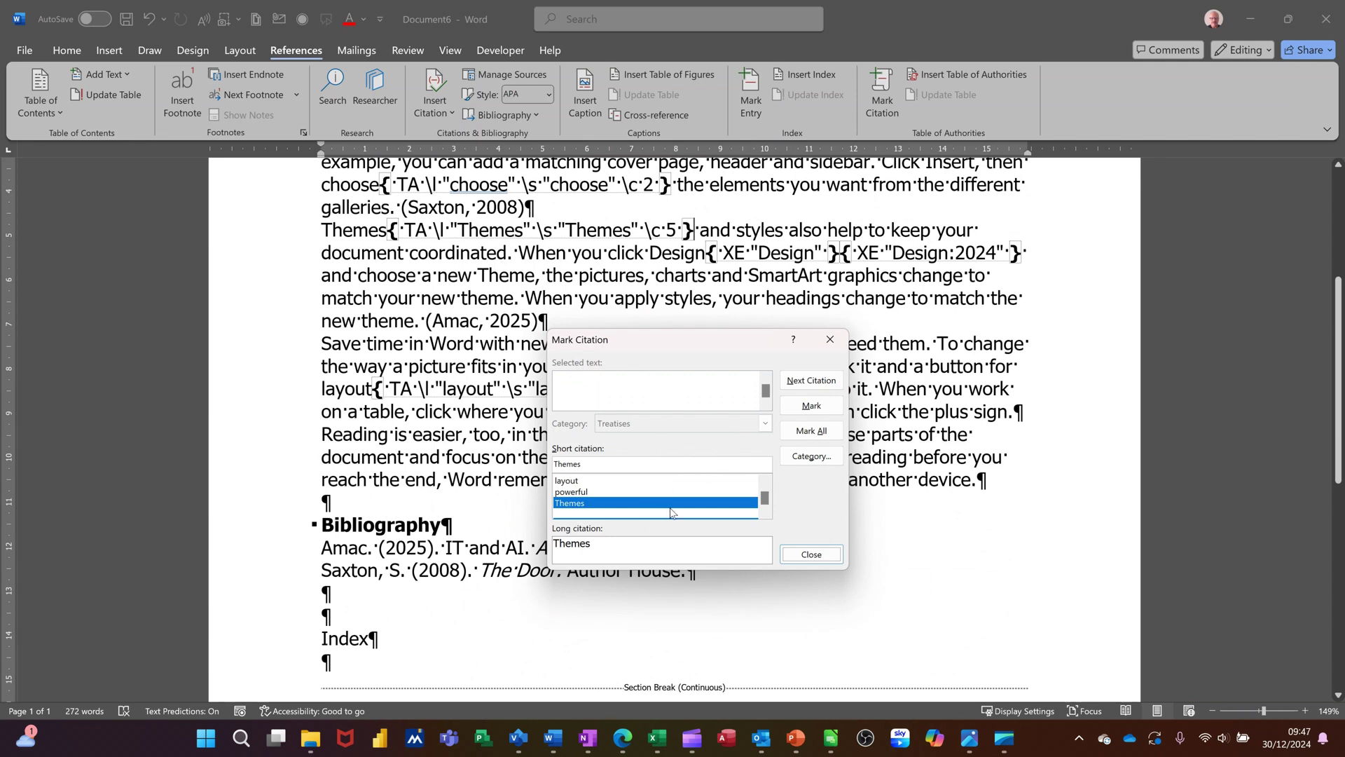
# Close the Mark Citation dialog and scroll through the document to check the marks
pyautogui.scroll(-1, 446, 592)
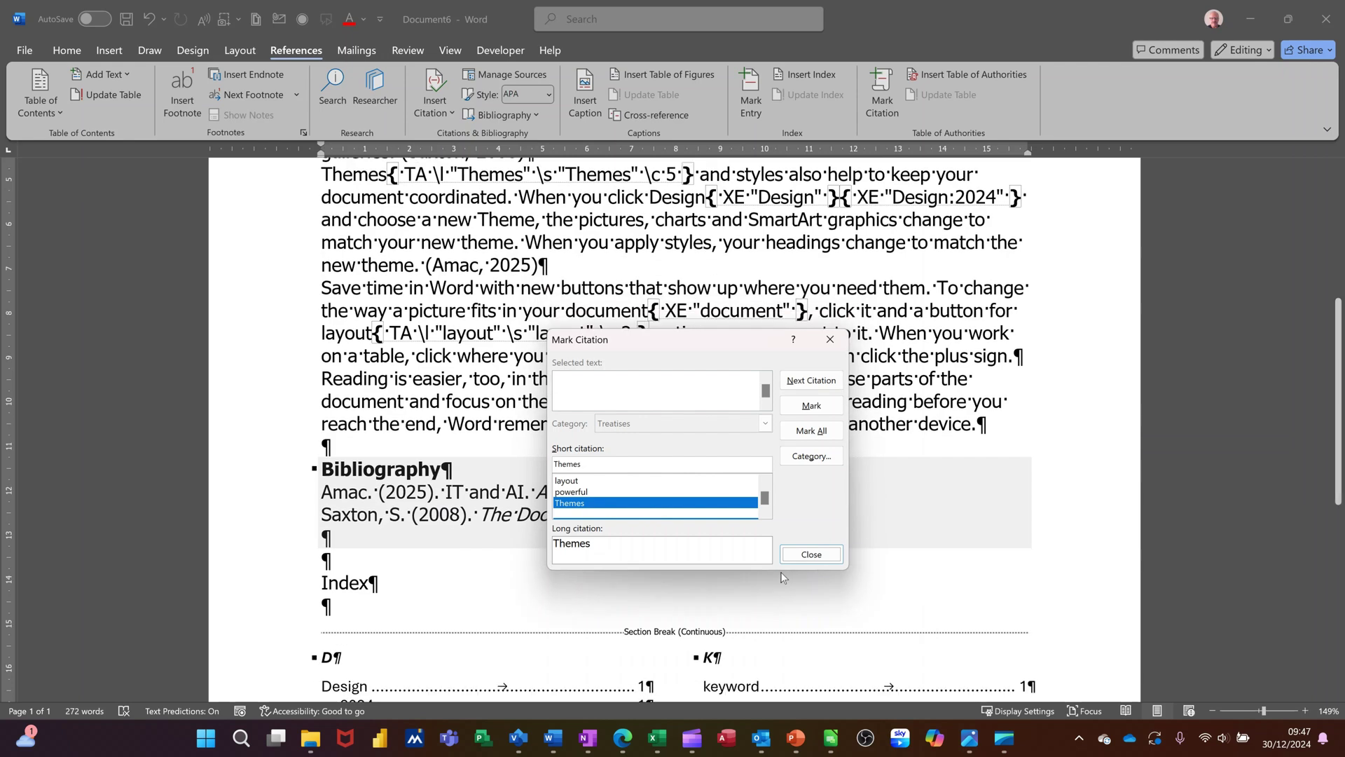
pyautogui.click(811, 554)
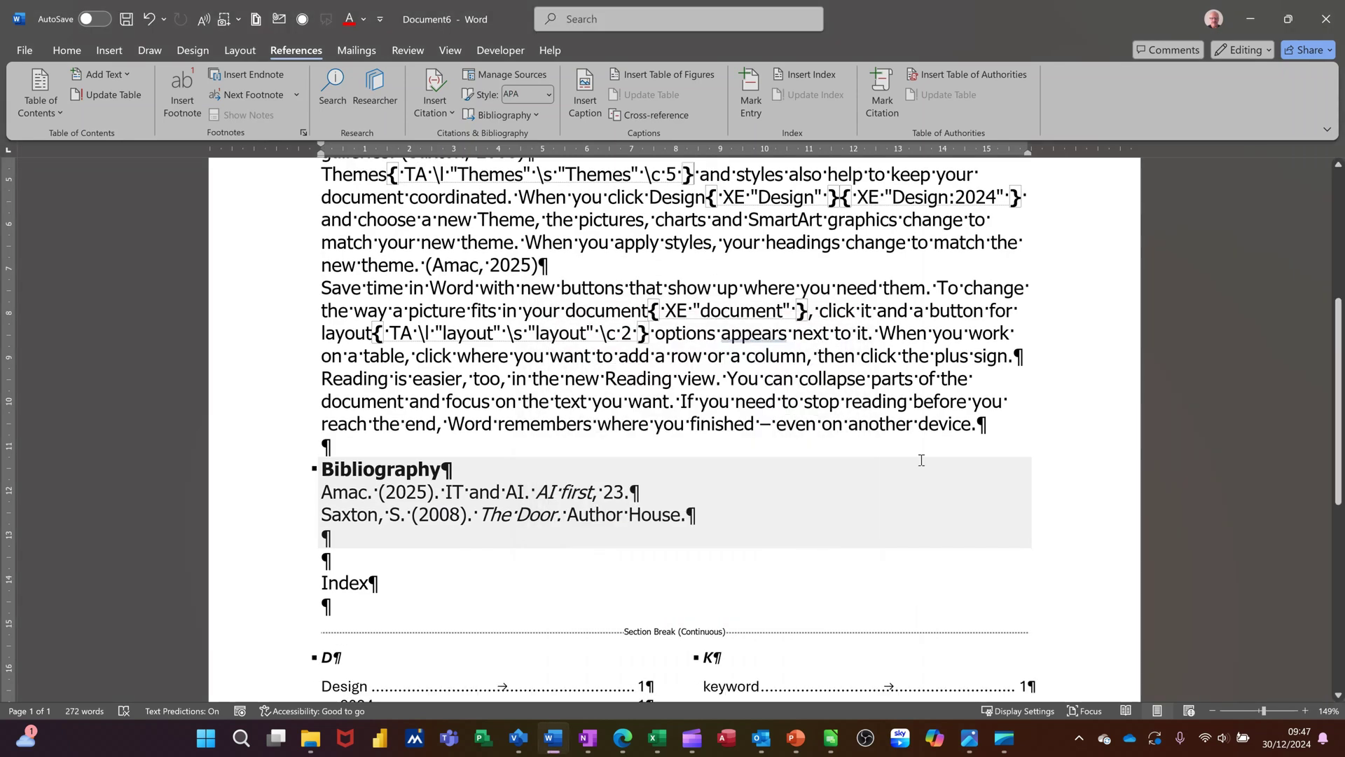
pyautogui.scroll(-5, 780, 483)
pyautogui.scroll(-2, 779, 483)
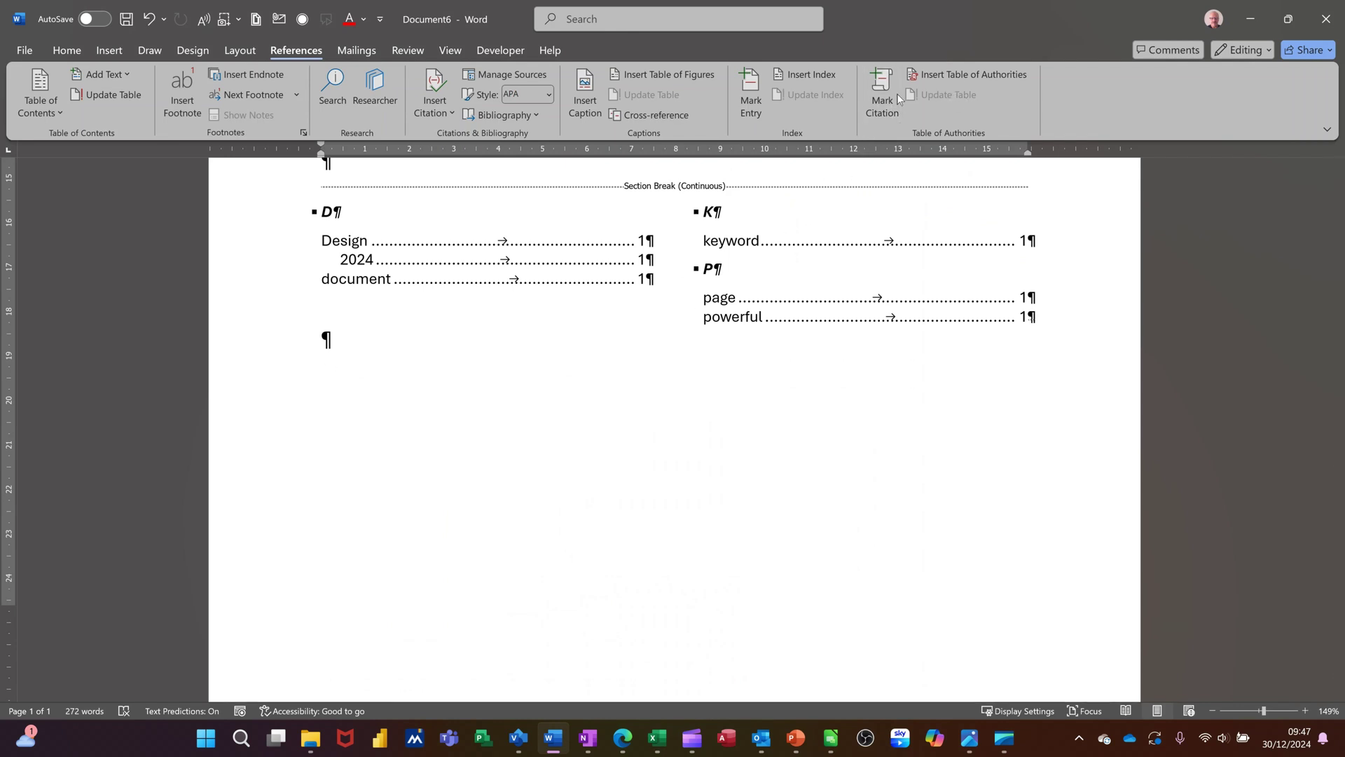
pyautogui.scroll(3, 664, 510)
pyautogui.scroll(-1, 770, 316)
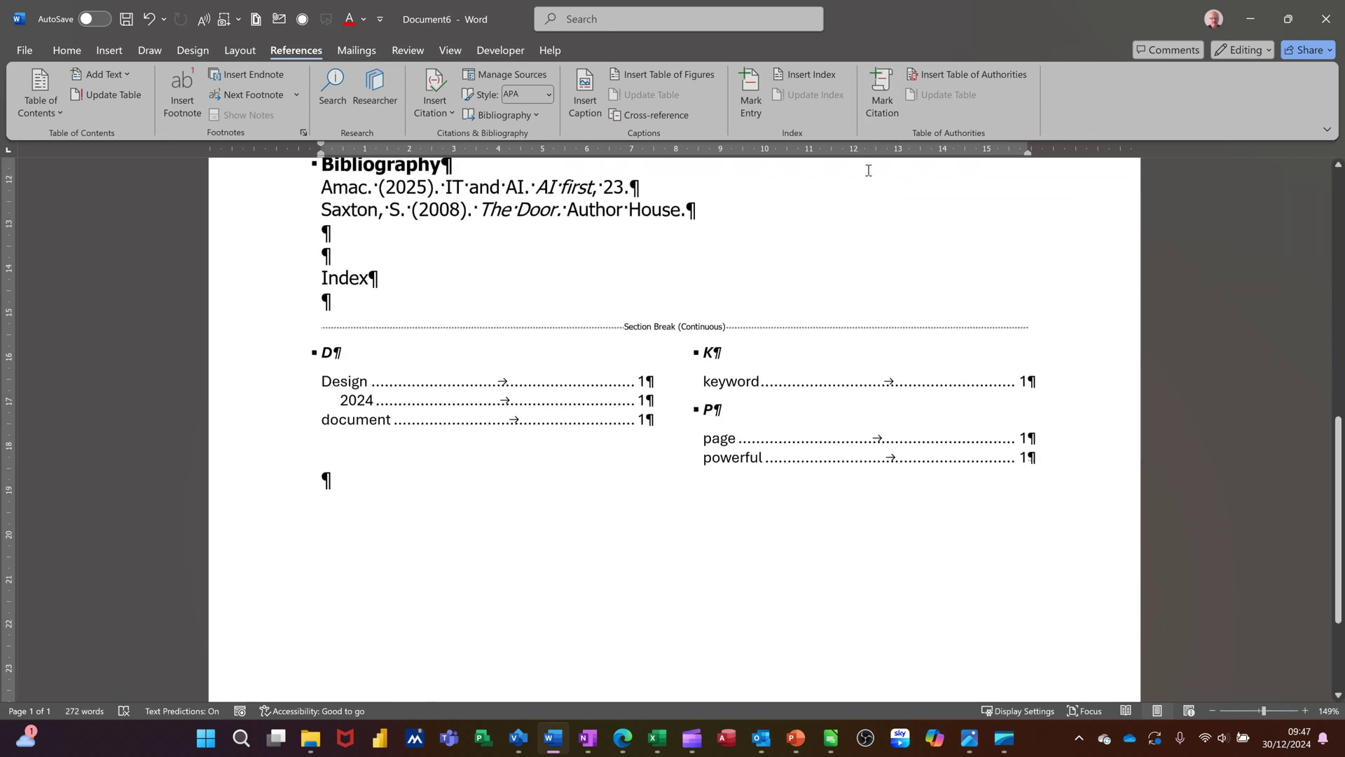
# Insert a table of authorities for all categories using the Formal format
pyautogui.click(944, 74)
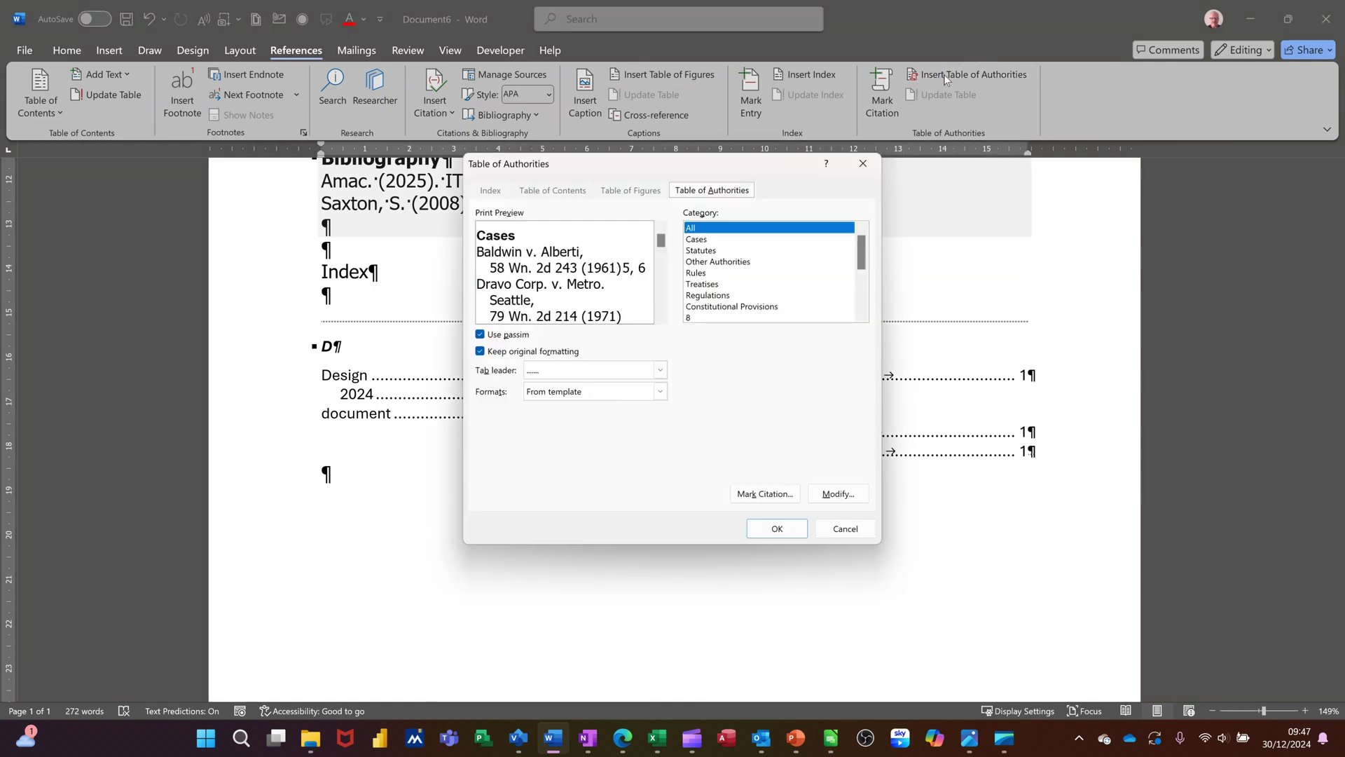
pyautogui.click(658, 392)
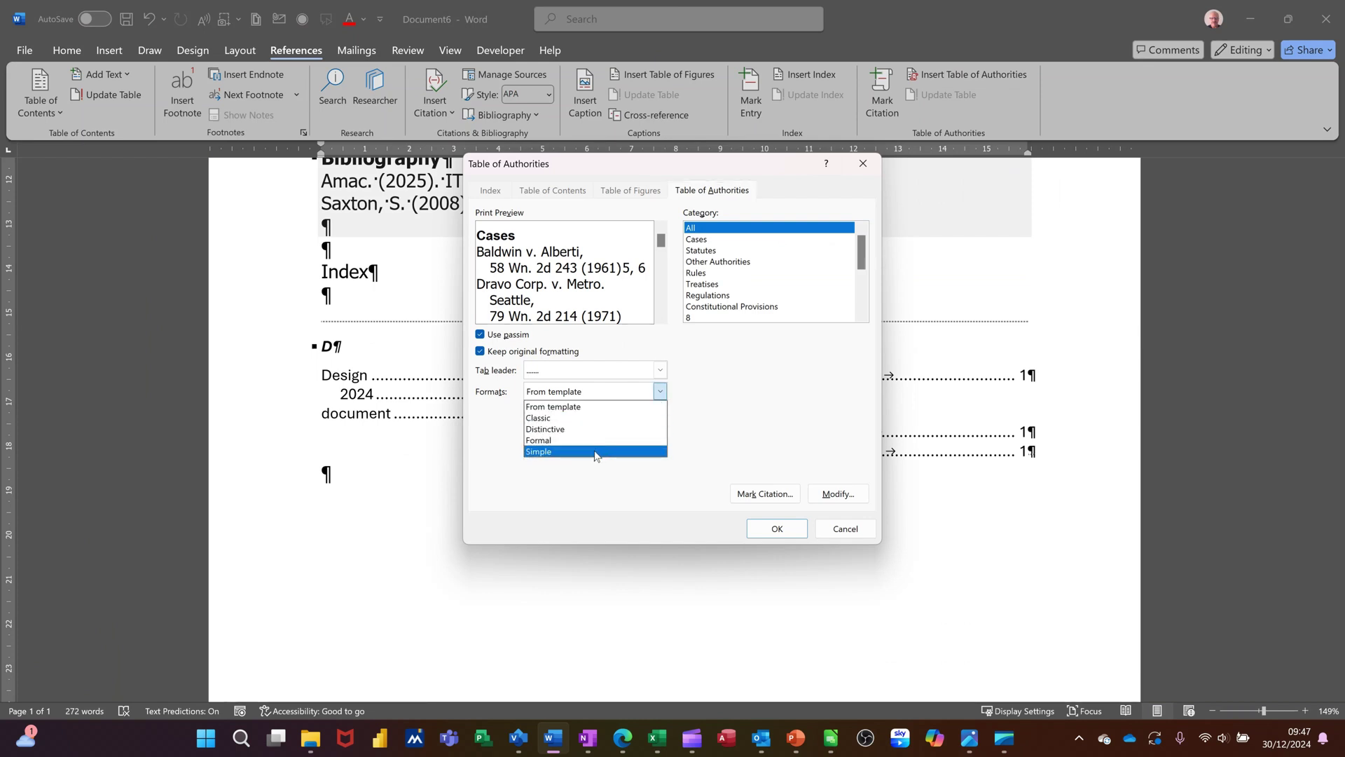
pyautogui.click(561, 440)
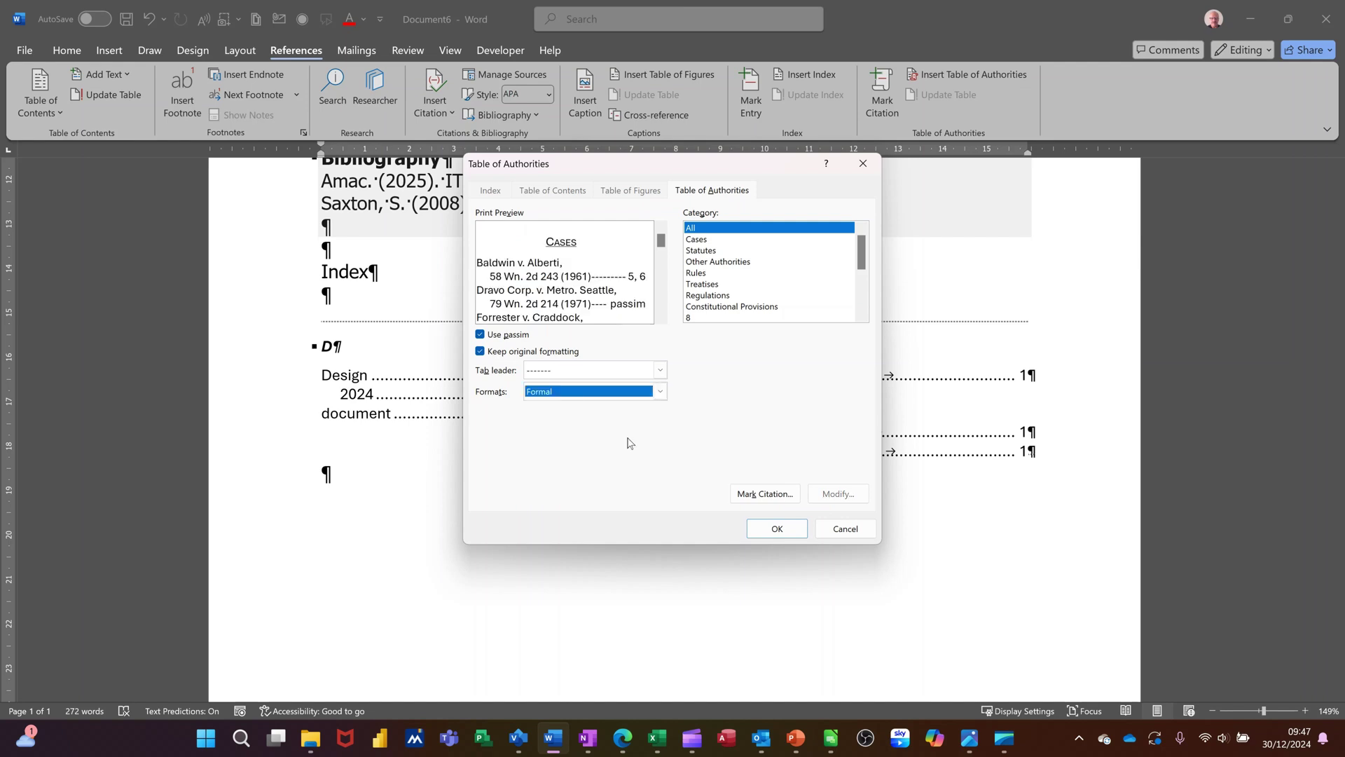
pyautogui.click(776, 529)
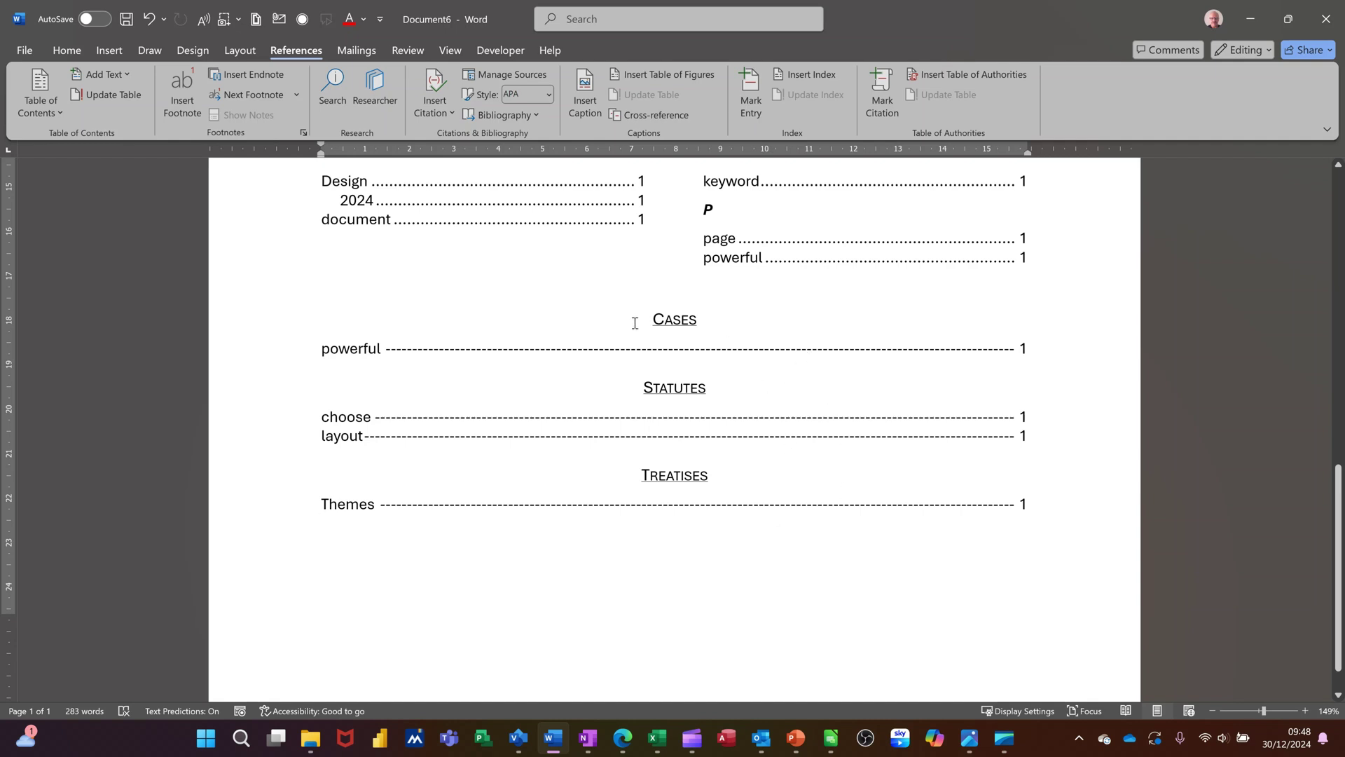
# Scroll to review the table of authorities grouped under Cases, Statutes and Treatises
pyautogui.scroll(5, 751, 375)
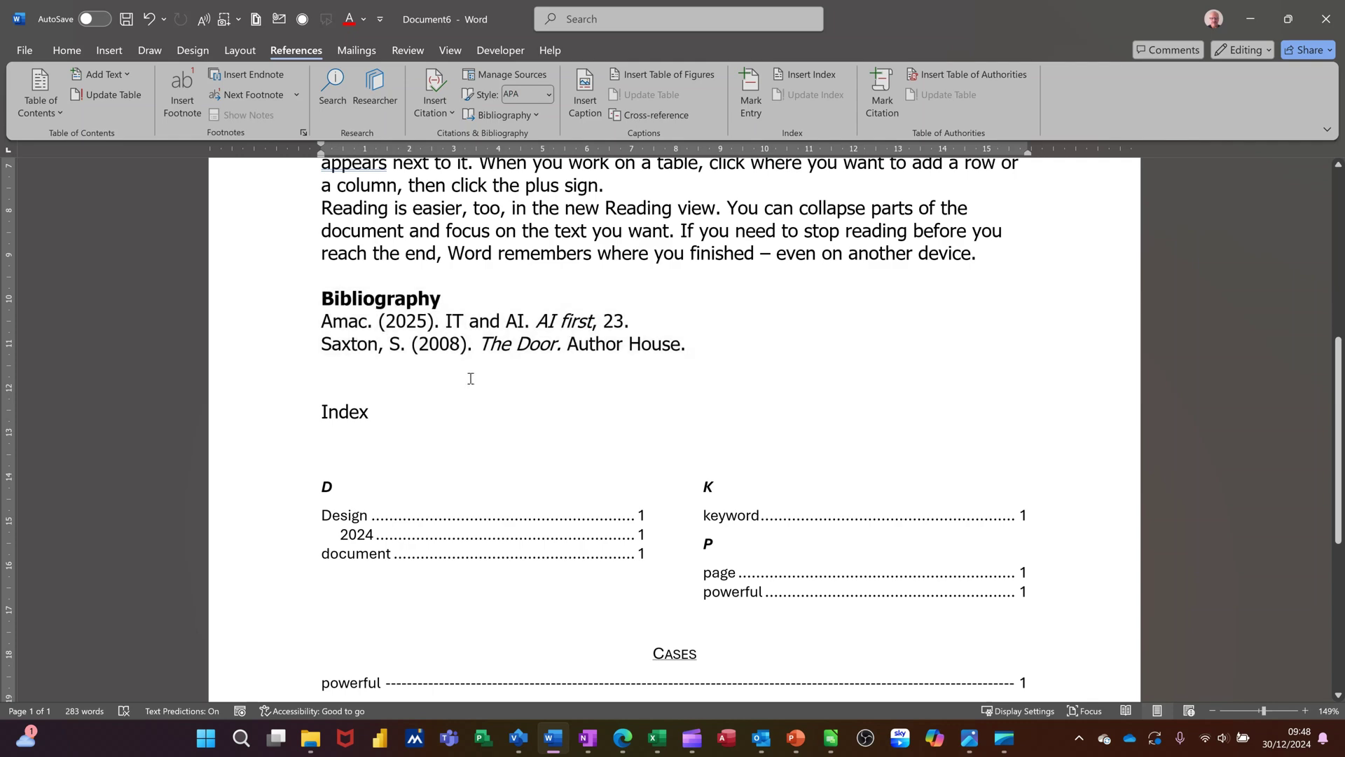
pyautogui.scroll(-5, 656, 452)
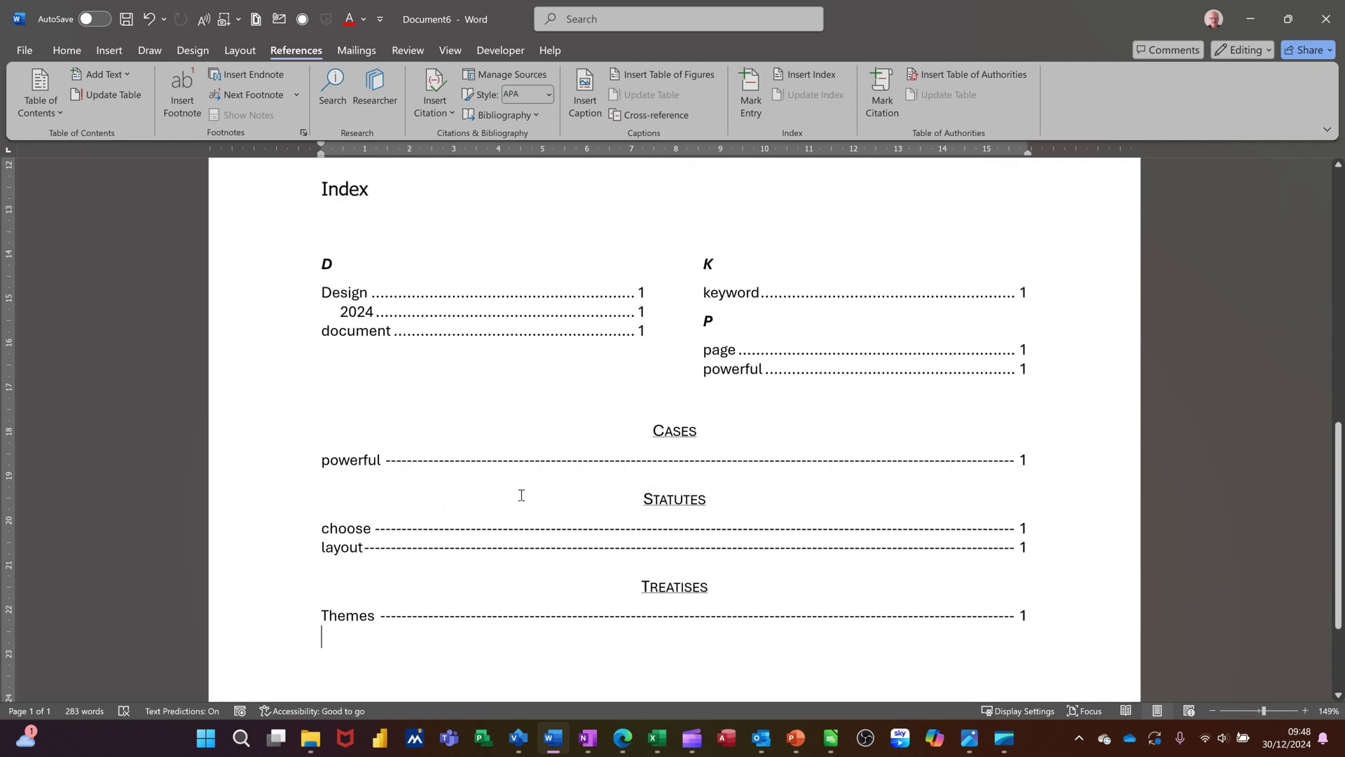
pyautogui.scroll(7, 799, 496)
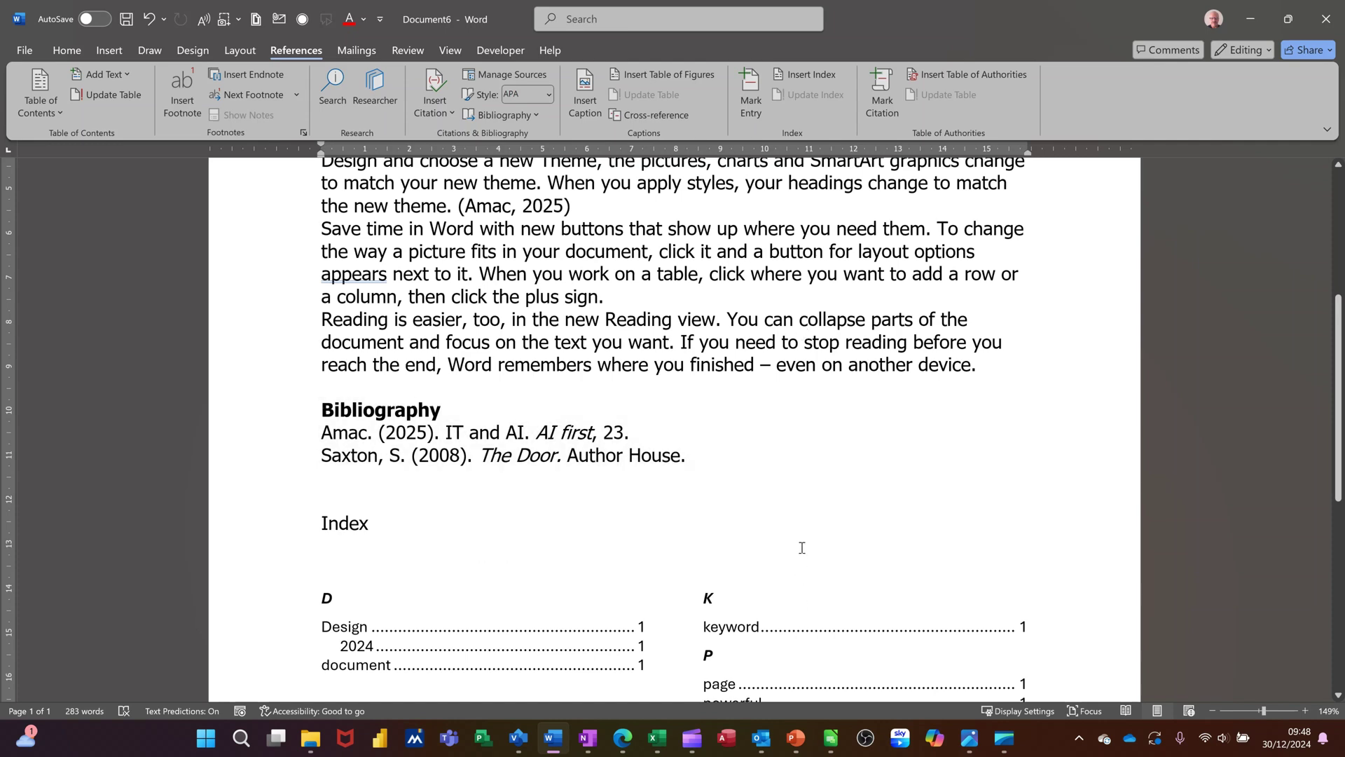
pyautogui.scroll(-5, 803, 547)
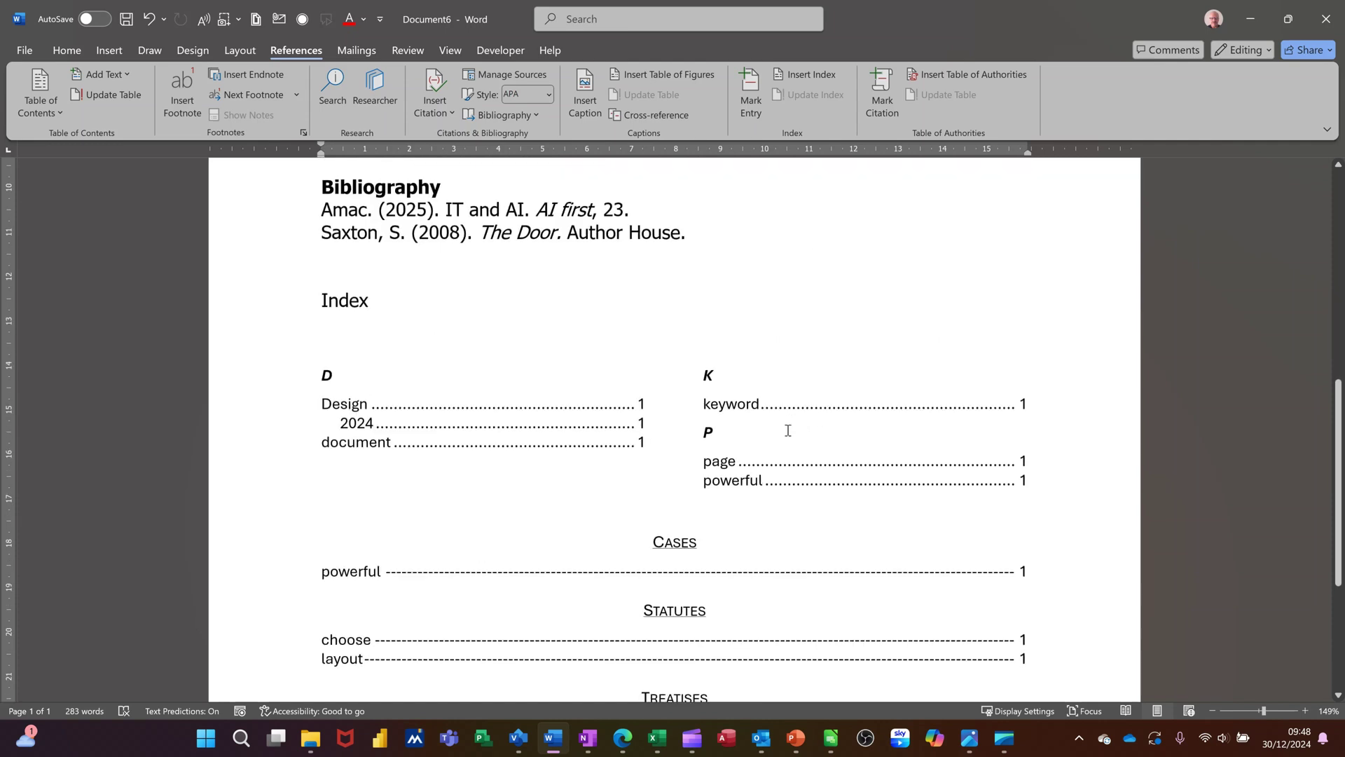